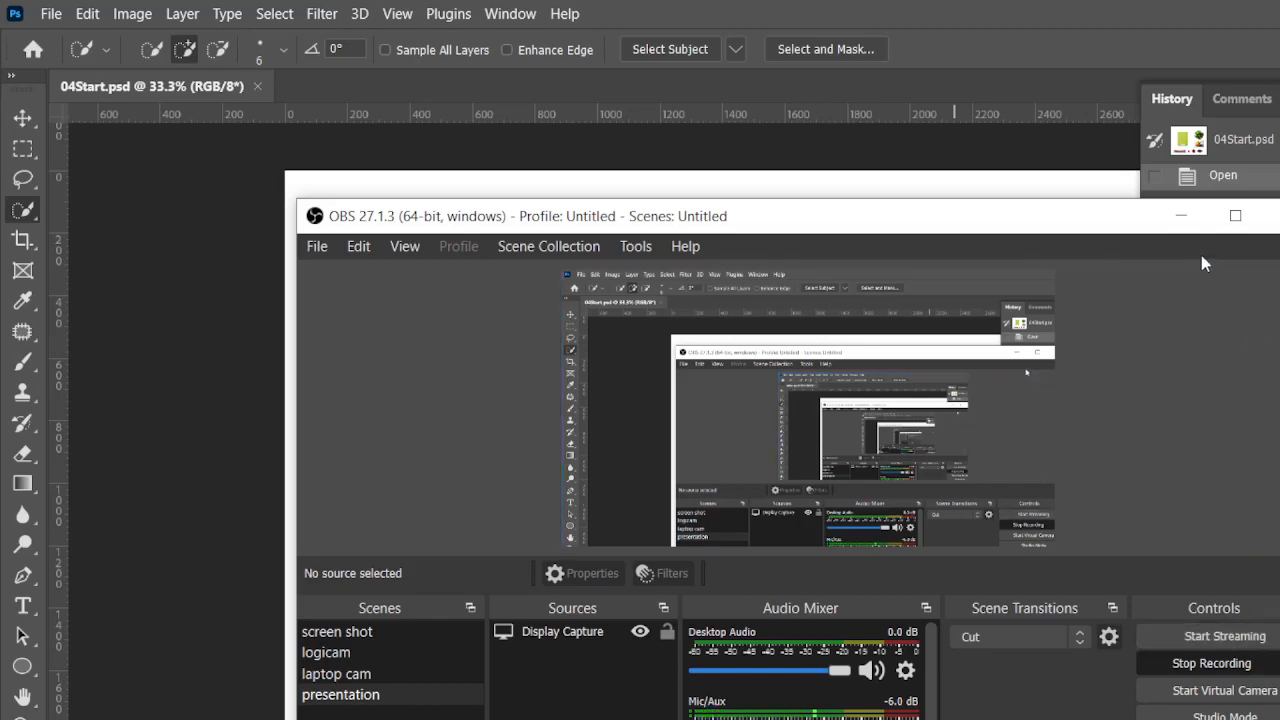
Select the green cutting board with a rectangular marquee and copy it to a new layer with Layer Via Copy
{"action": "left_click", "coordinate": [1181, 217]}
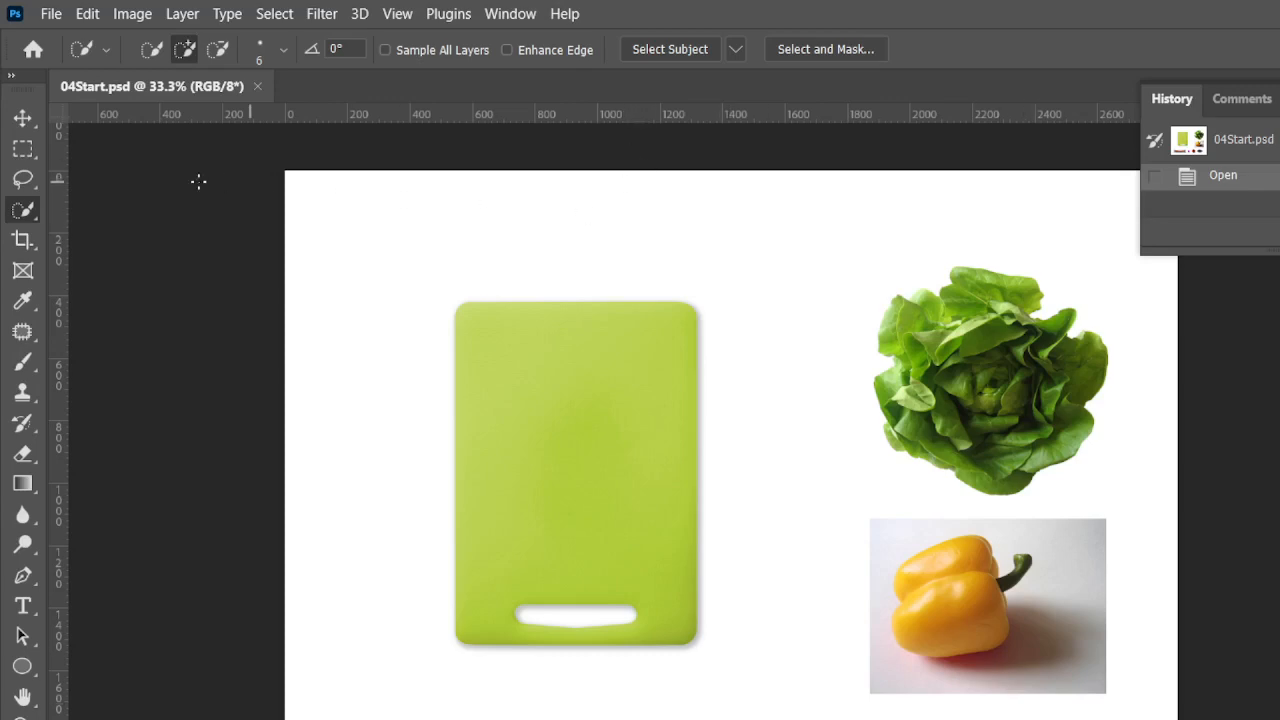
{"action": "left_click", "coordinate": [22, 149]}
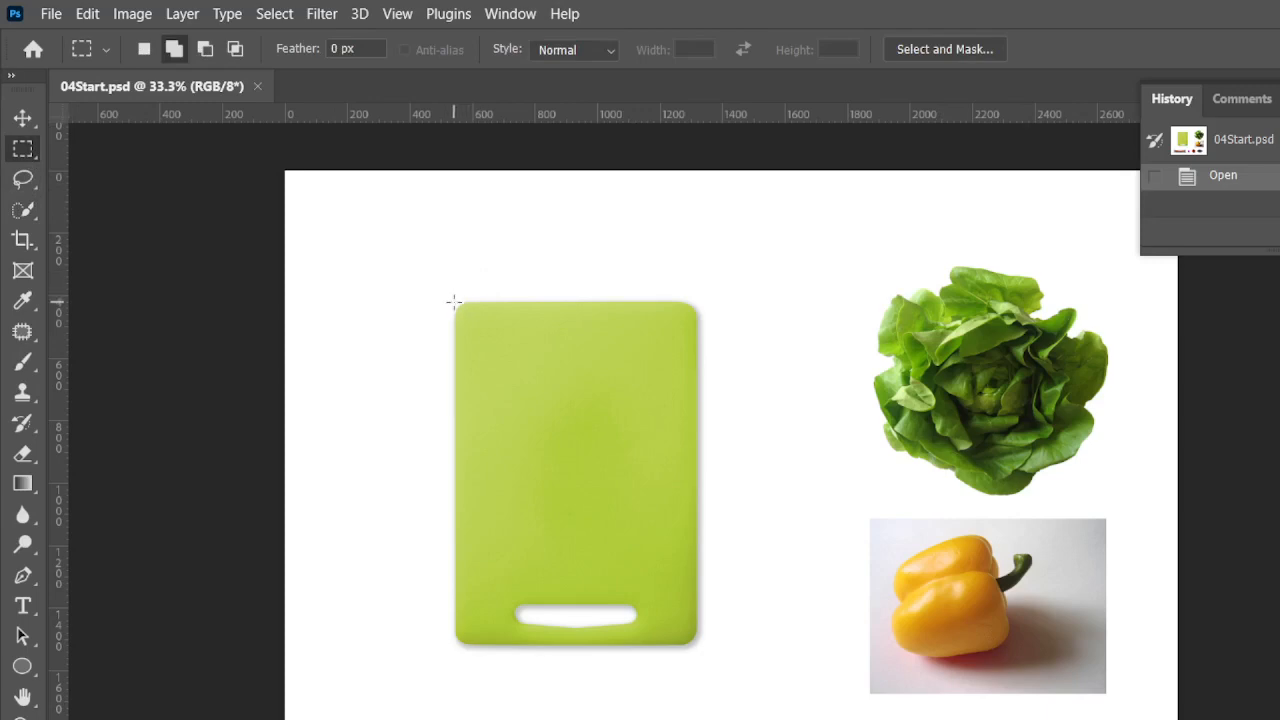
{"action": "left_click_drag", "start_coordinate": [454, 301], "coordinate": [697, 645]}
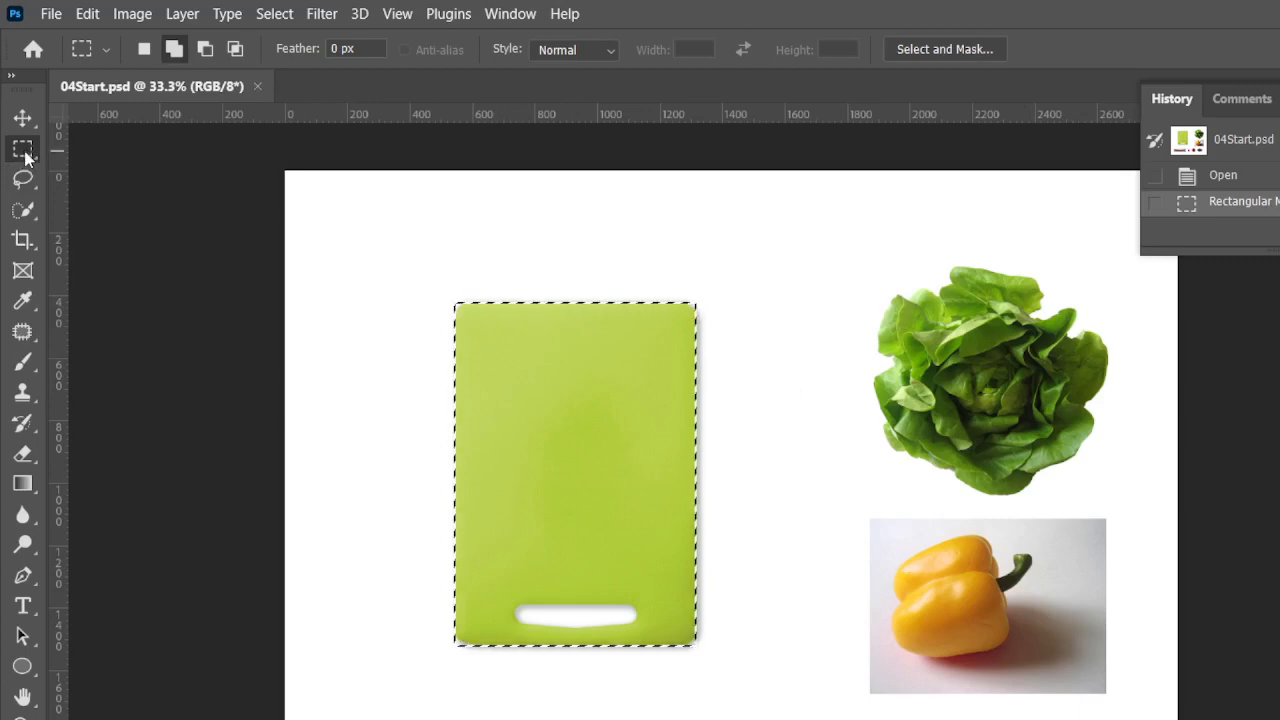
{"action": "left_click", "coordinate": [178, 16]}
{"action": "mouse_move", "coordinate": [216, 41]}
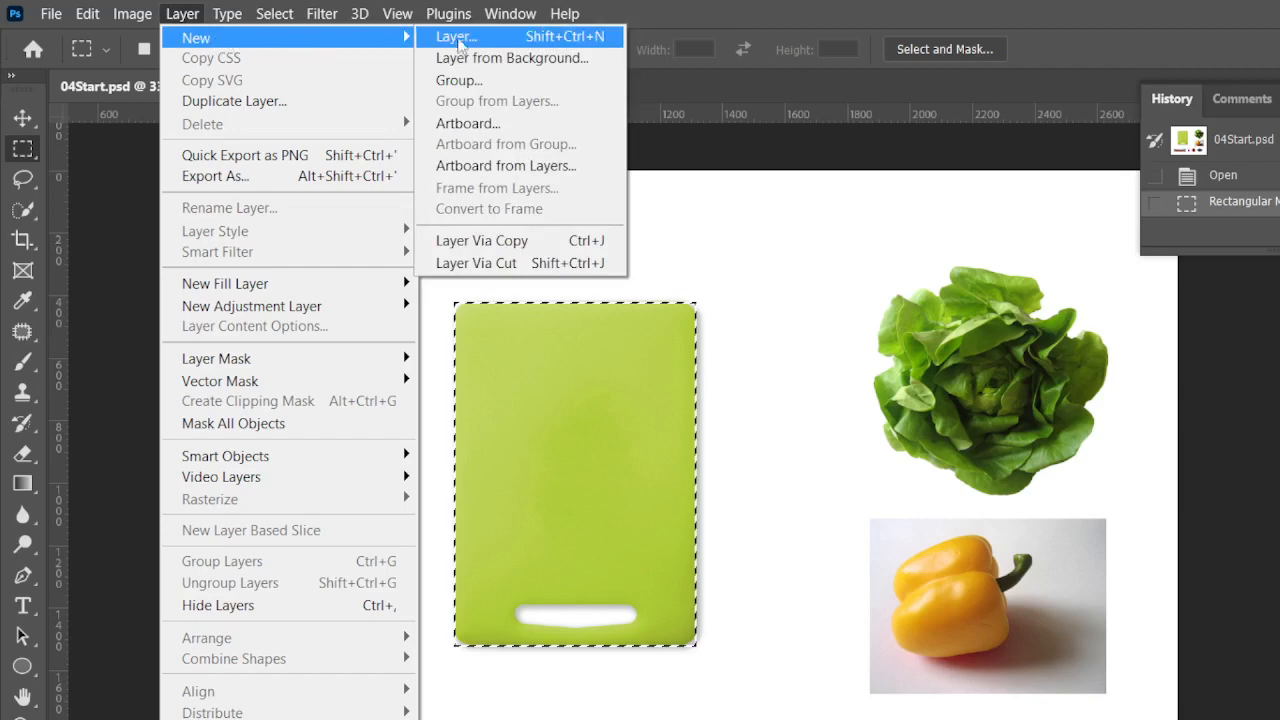
{"action": "left_click", "coordinate": [494, 244]}
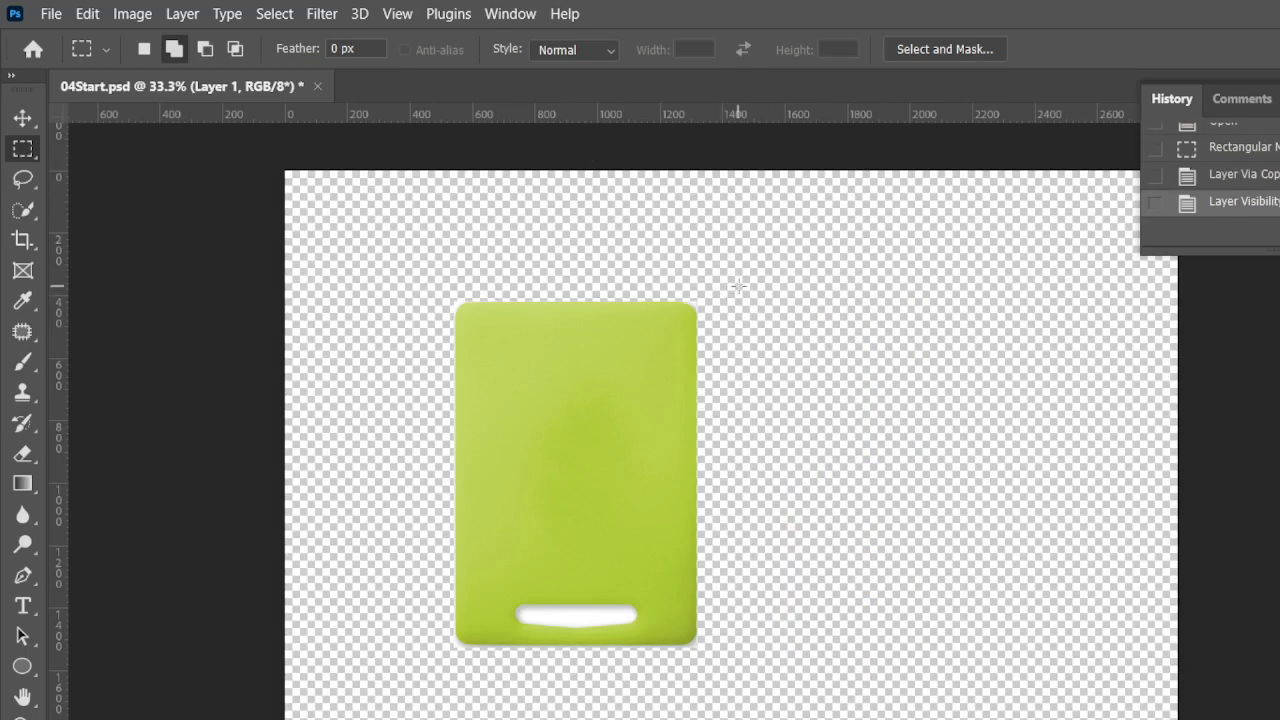
Erase the white remnant around the board's upper-left corner with the Magic Eraser at a tolerance of 32
{"action": "scroll", "coordinate": [738, 284], "scroll_direction": "up", "scroll_amount": 2}
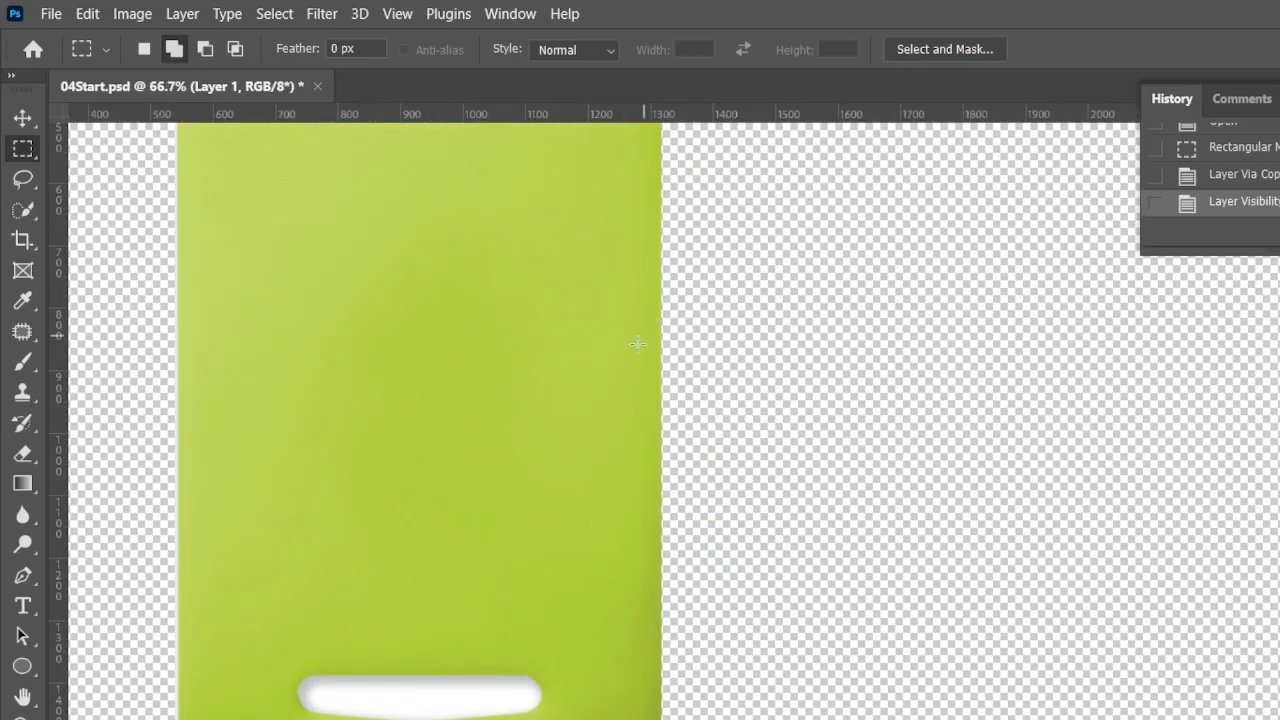
{"action": "left_click_drag", "start_coordinate": [568, 455], "coordinate": [951, 631]}
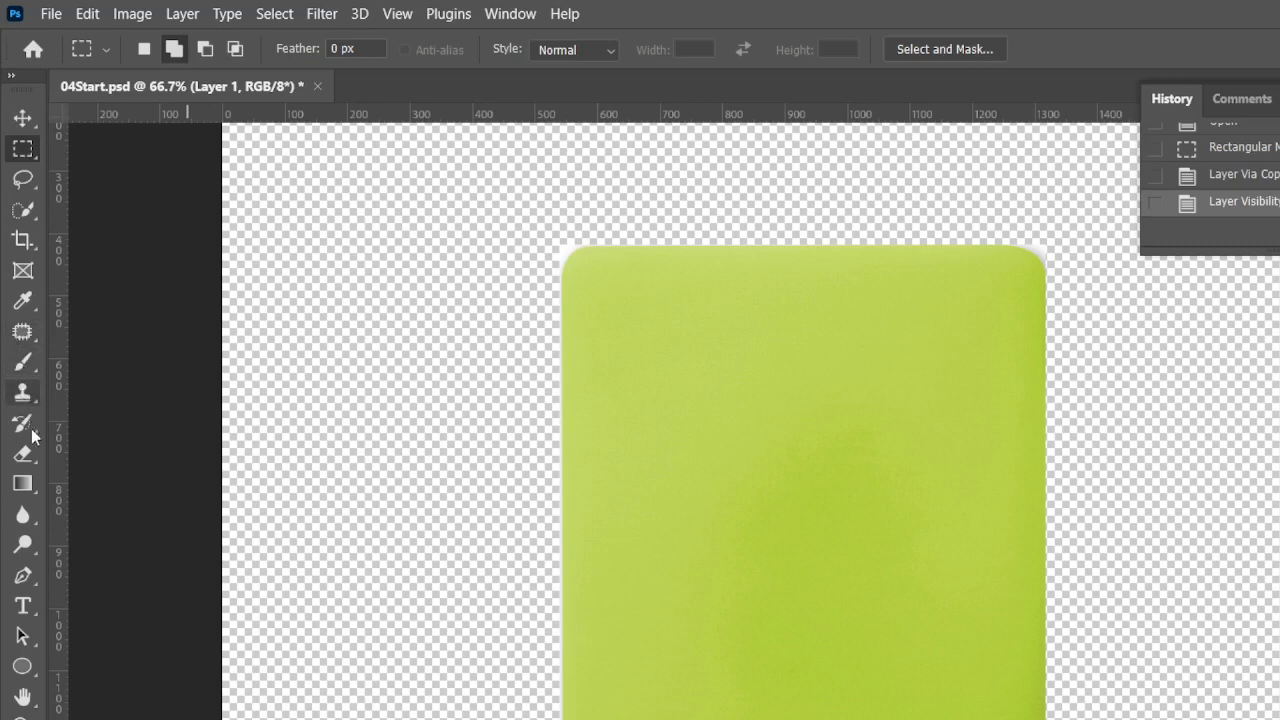
{"action": "left_click", "coordinate": [25, 456]}
{"action": "left_click", "coordinate": [94, 496]}
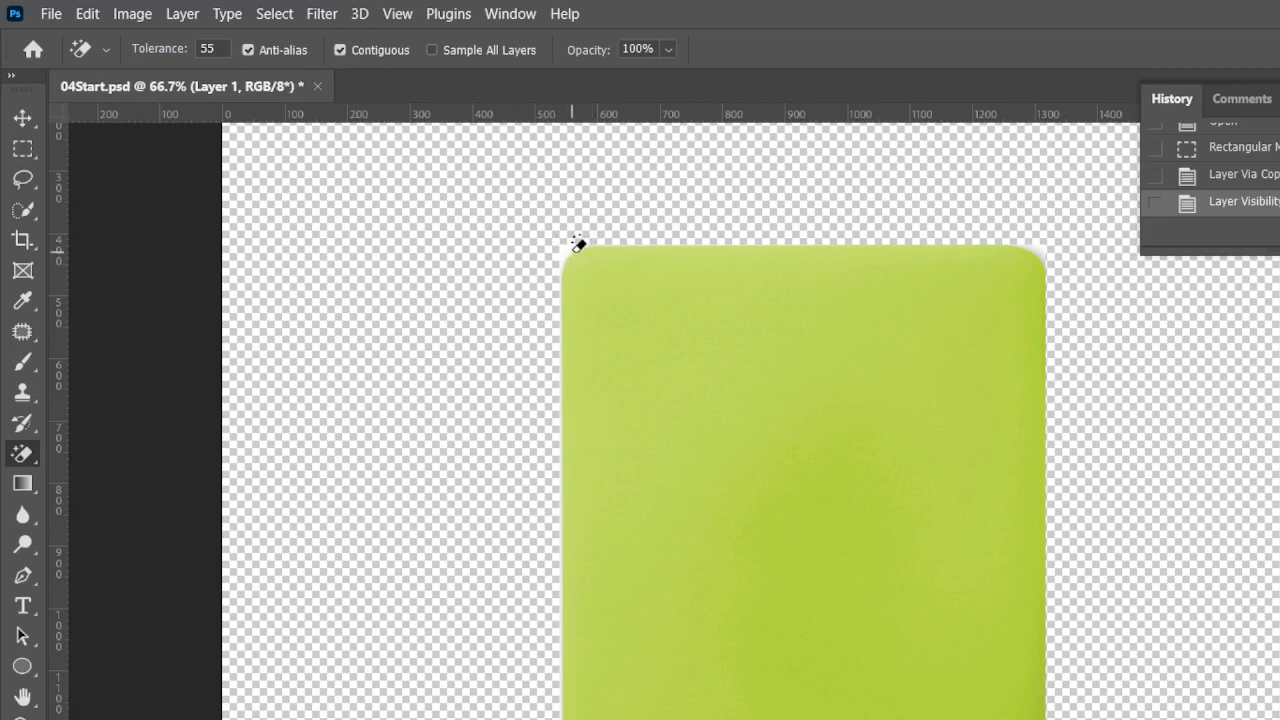
{"action": "left_click", "coordinate": [225, 48]}
{"action": "type", "text": "32"}
{"action": "key", "text": "ctrl+plus"}
{"action": "key", "text": "ctrl+plus"}
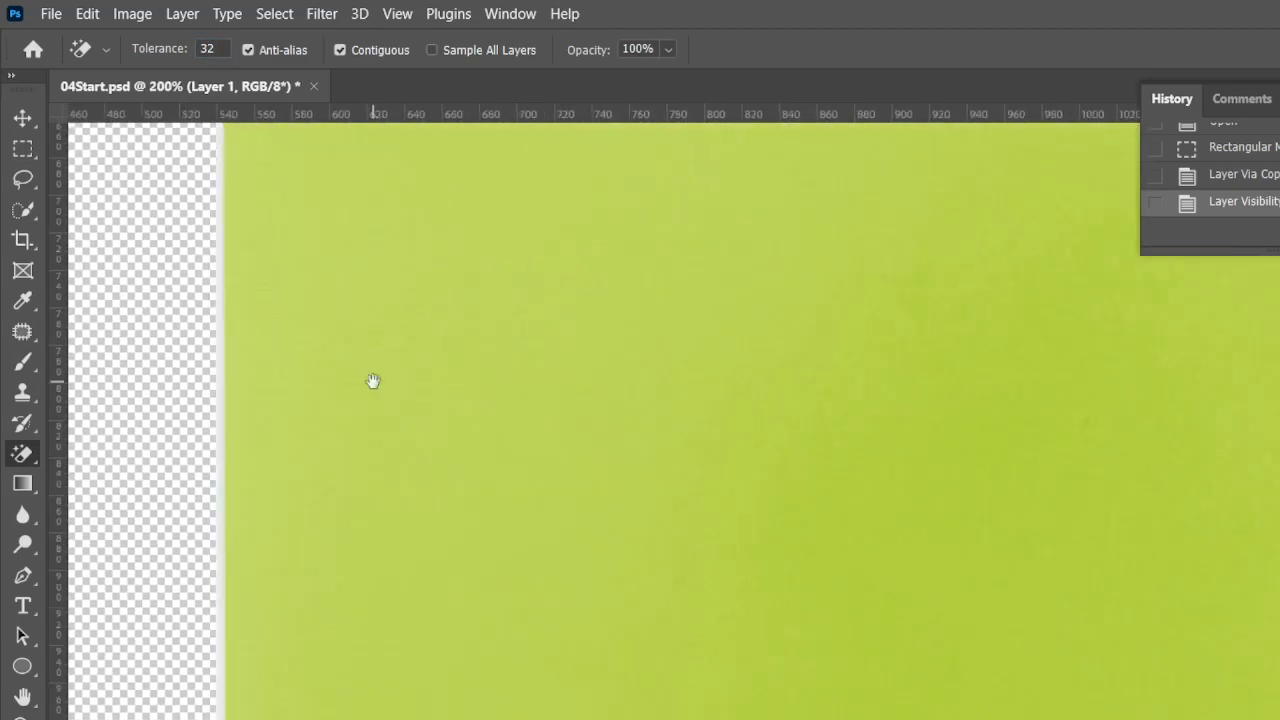
{"action": "left_click_drag", "start_coordinate": [373, 381], "coordinate": [795, 592]}
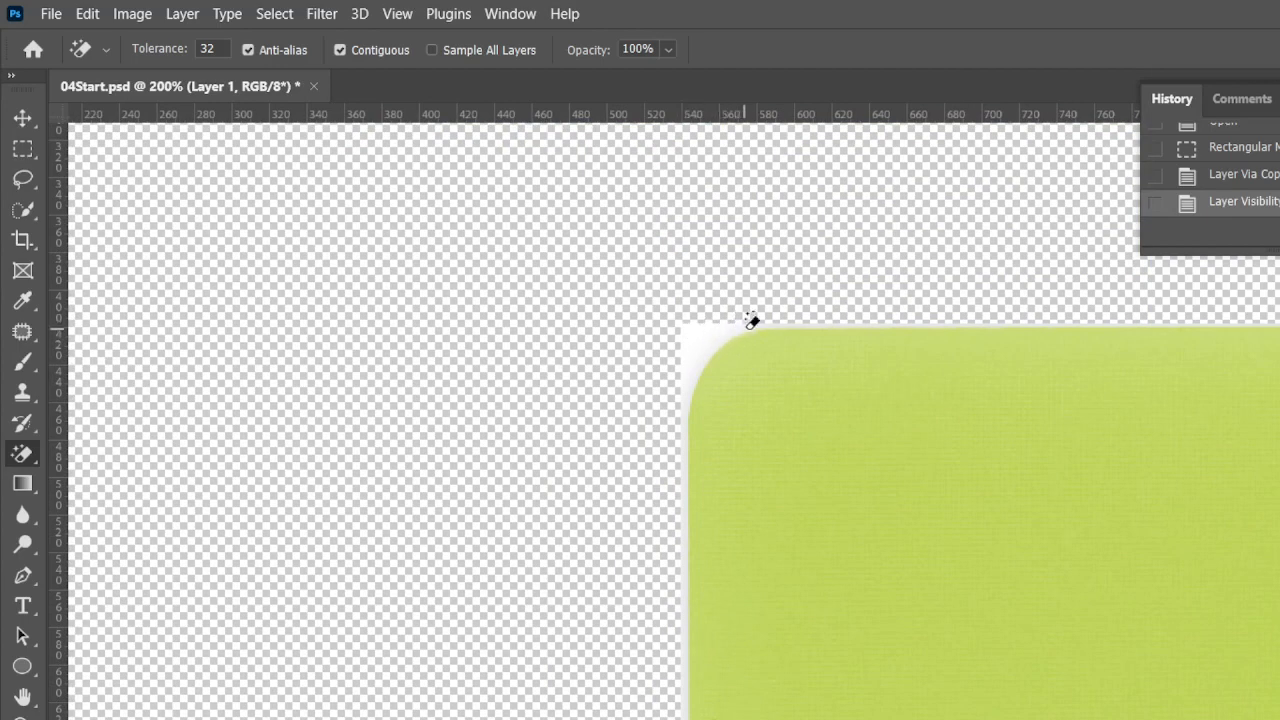
{"action": "left_click", "coordinate": [701, 328]}
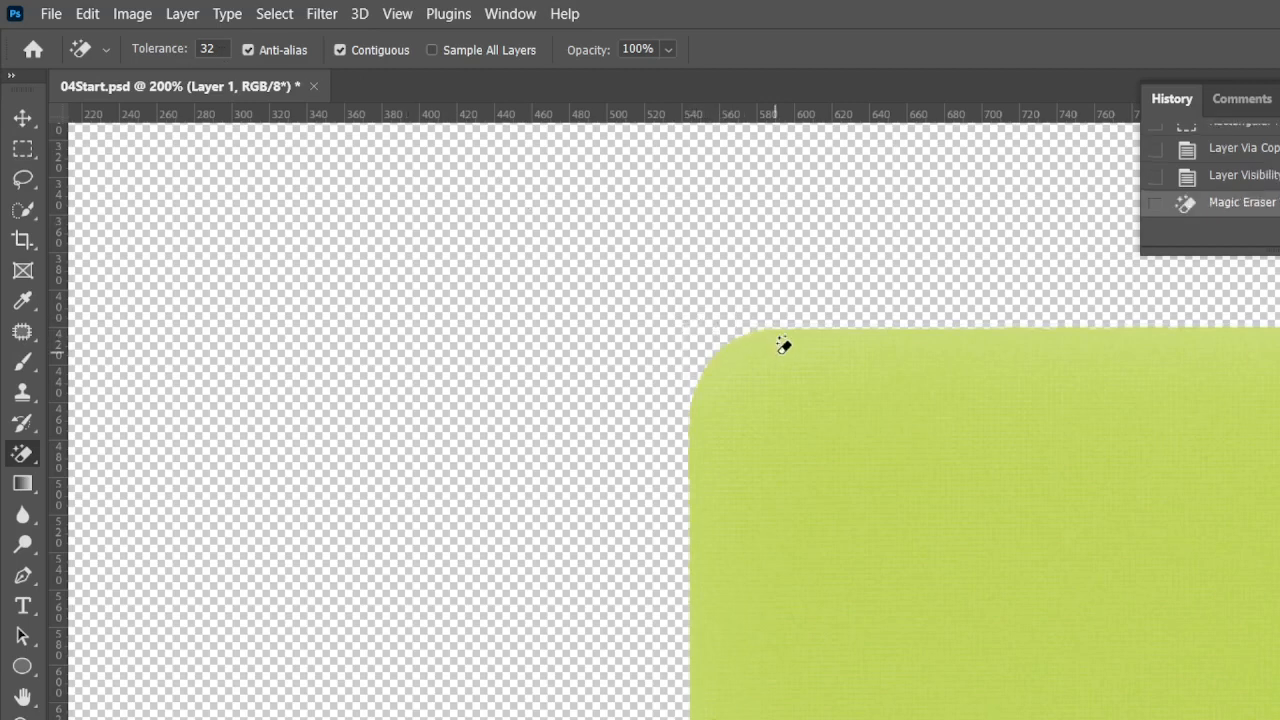
Erase the white and shadow remnants outside the board's upper-right rounded corner with the Magic Eraser
{"action": "left_click_drag", "start_coordinate": [1114, 686], "coordinate": [581, 696]}
{"action": "left_click_drag", "start_coordinate": [795, 340], "coordinate": [551, 714]}
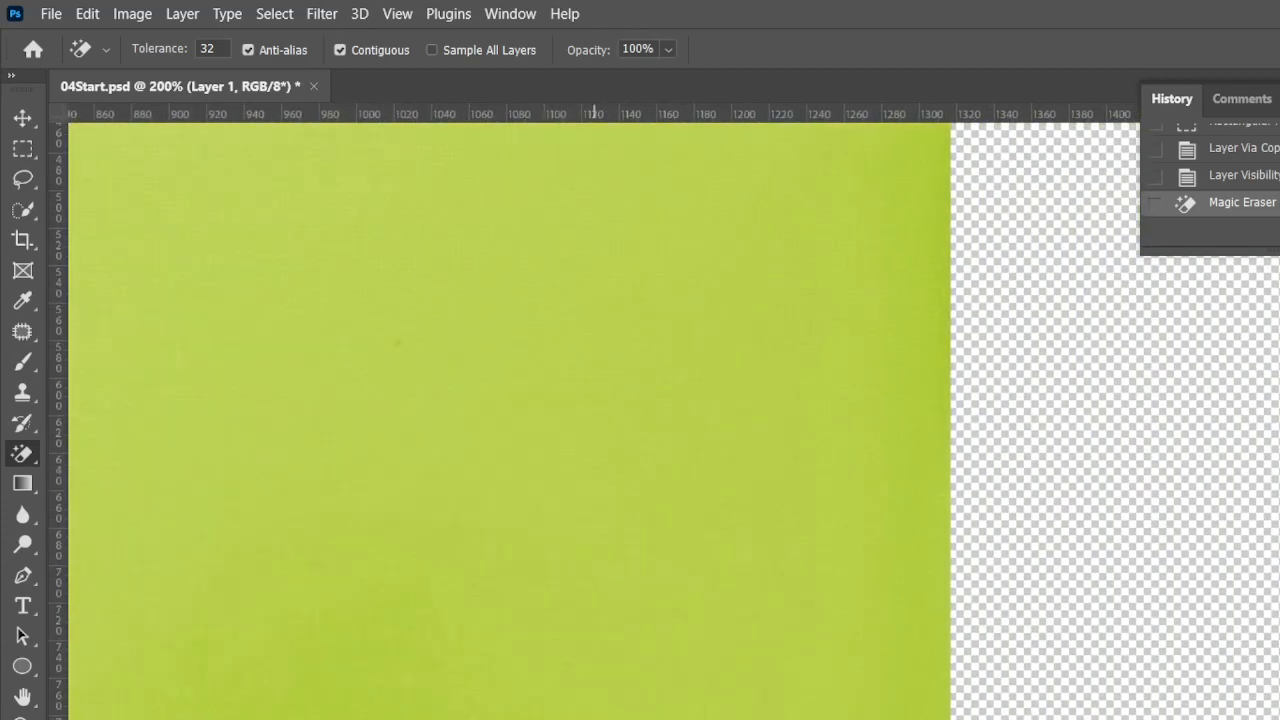
{"action": "left_click_drag", "start_coordinate": [669, 498], "coordinate": [700, 715]}
{"action": "left_click", "coordinate": [975, 268]}
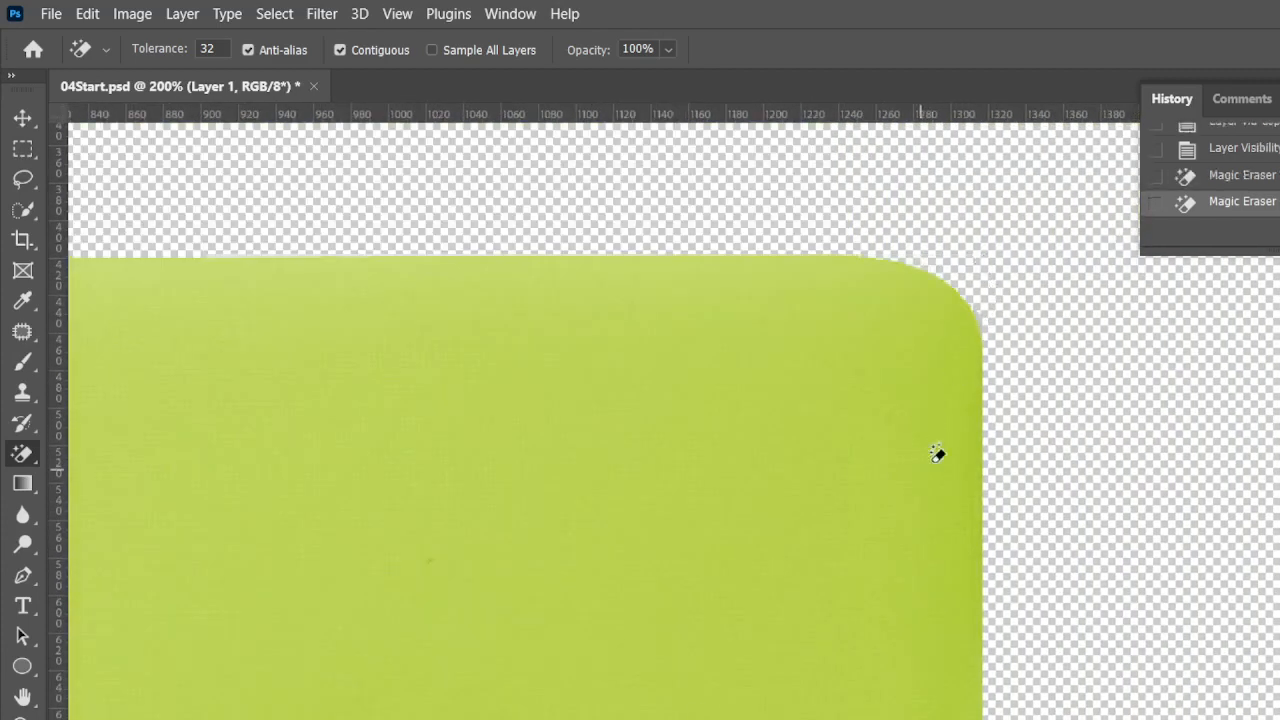
{"action": "left_click", "coordinate": [984, 308]}
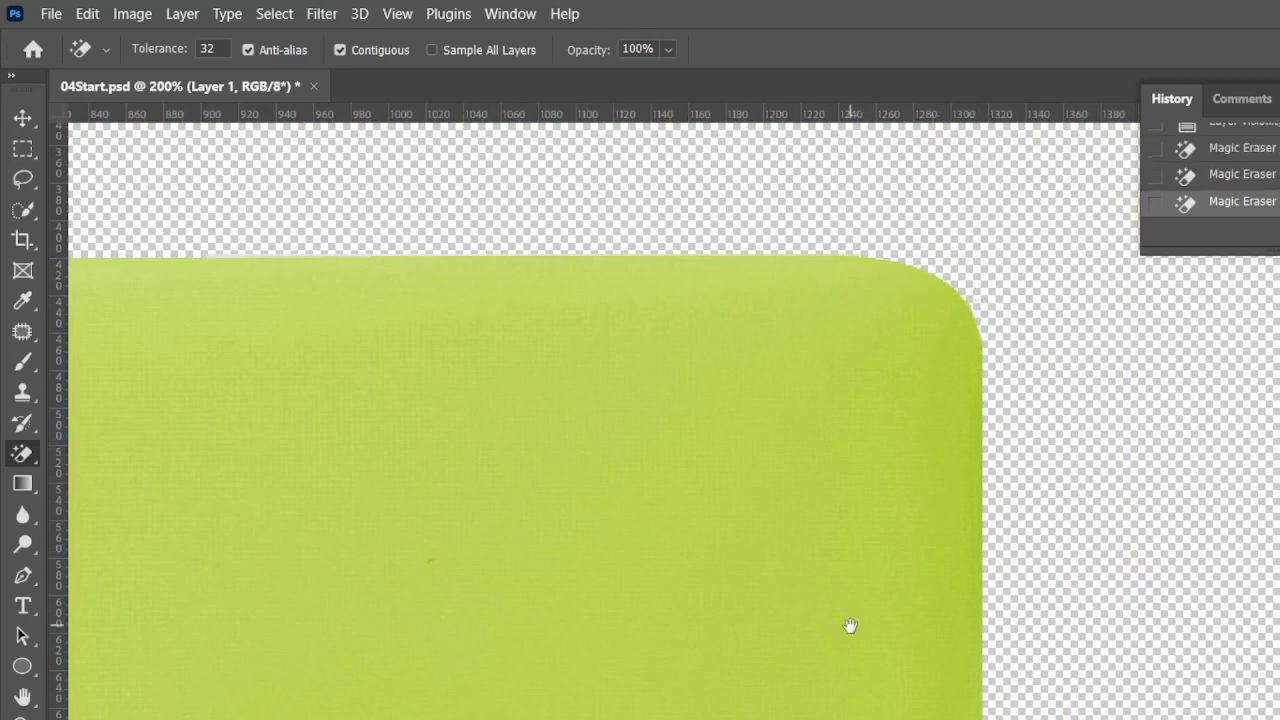
Erase the grey shadow outside the board's lower-right corner and along its bottom edge
{"action": "left_click_drag", "start_coordinate": [849, 626], "coordinate": [837, 397]}
{"action": "left_click_drag", "start_coordinate": [793, 638], "coordinate": [774, 431]}
{"action": "left_click_drag", "start_coordinate": [722, 640], "coordinate": [706, 451]}
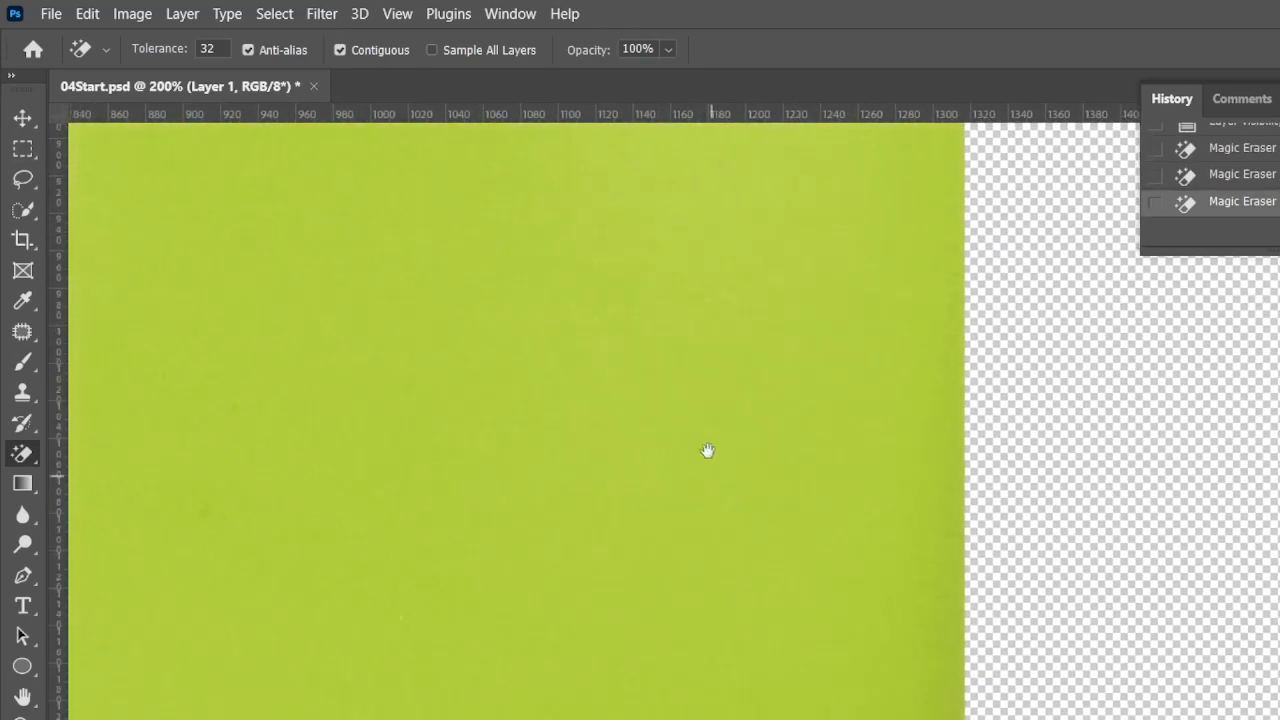
{"action": "left_click_drag", "start_coordinate": [750, 680], "coordinate": [642, 443]}
{"action": "left_click_drag", "start_coordinate": [759, 597], "coordinate": [928, 533]}
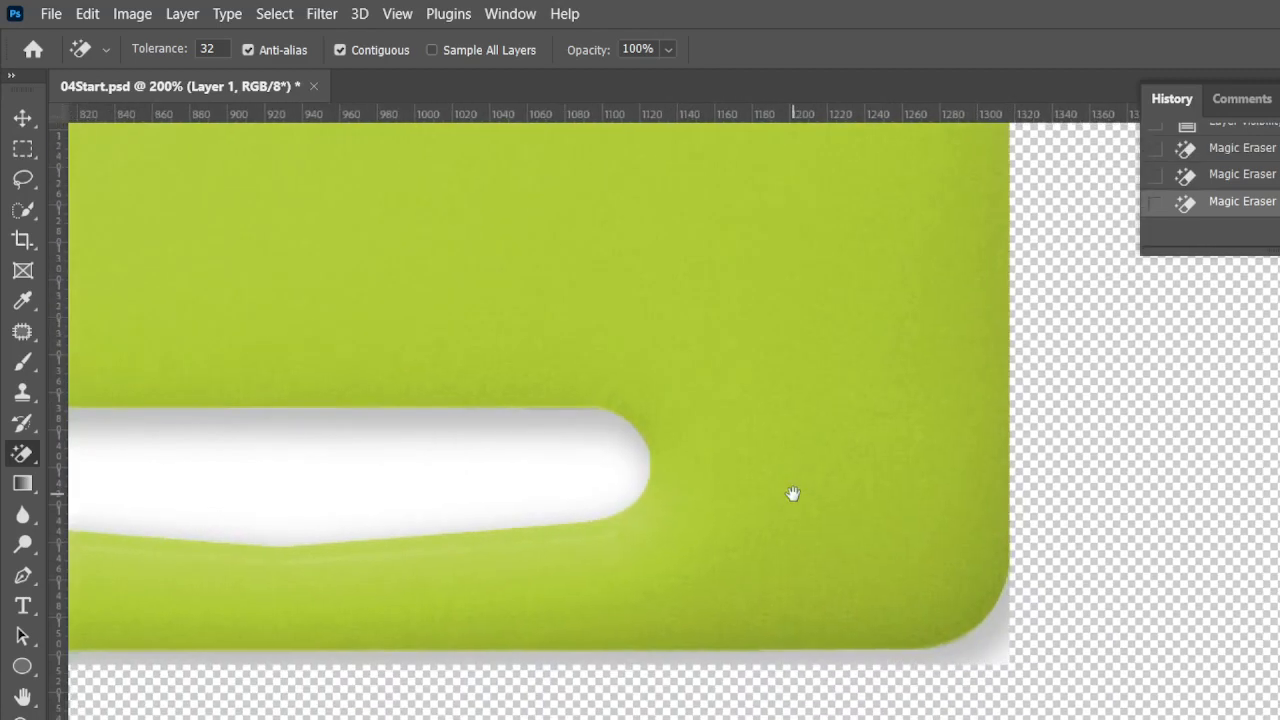
{"action": "left_click", "coordinate": [996, 646]}
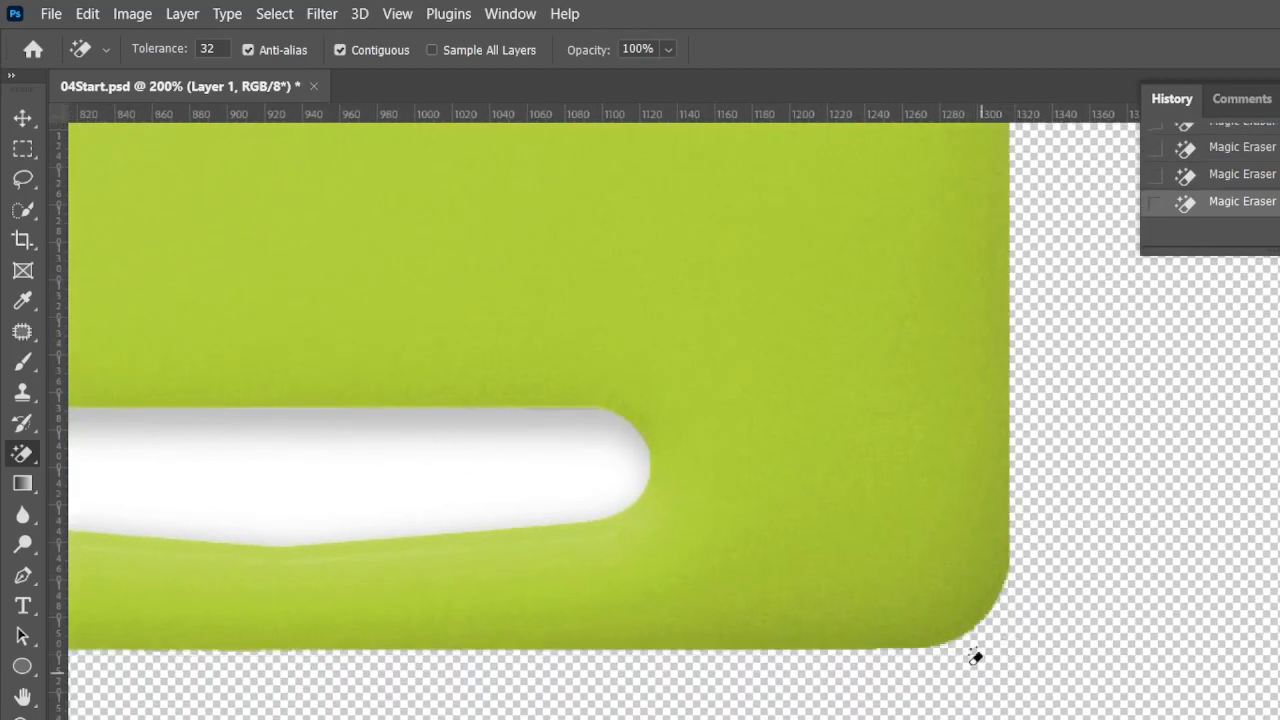
Erase the white area and the grey shadow inside the cutting board's handle opening
{"action": "left_click_drag", "start_coordinate": [633, 606], "coordinate": [1086, 650]}
{"action": "left_click_drag", "start_coordinate": [710, 607], "coordinate": [687, 719]}
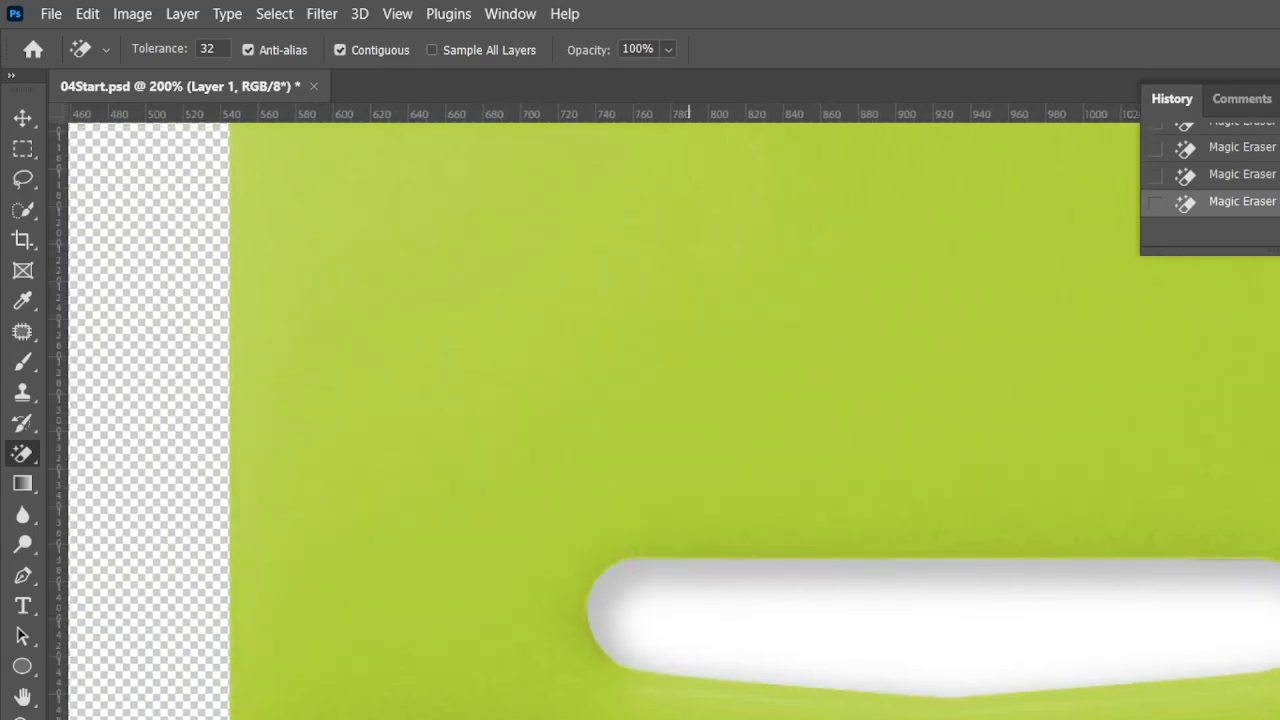
{"action": "left_click", "coordinate": [735, 619]}
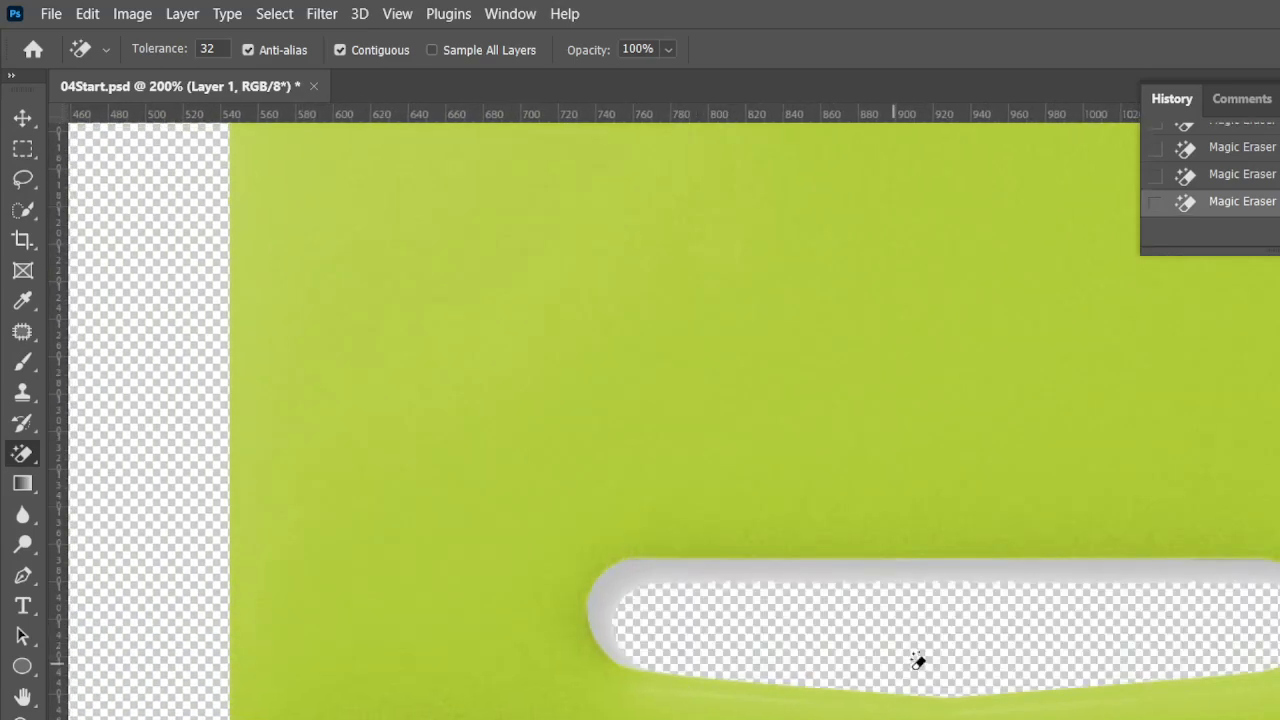
{"action": "left_click", "coordinate": [661, 582]}
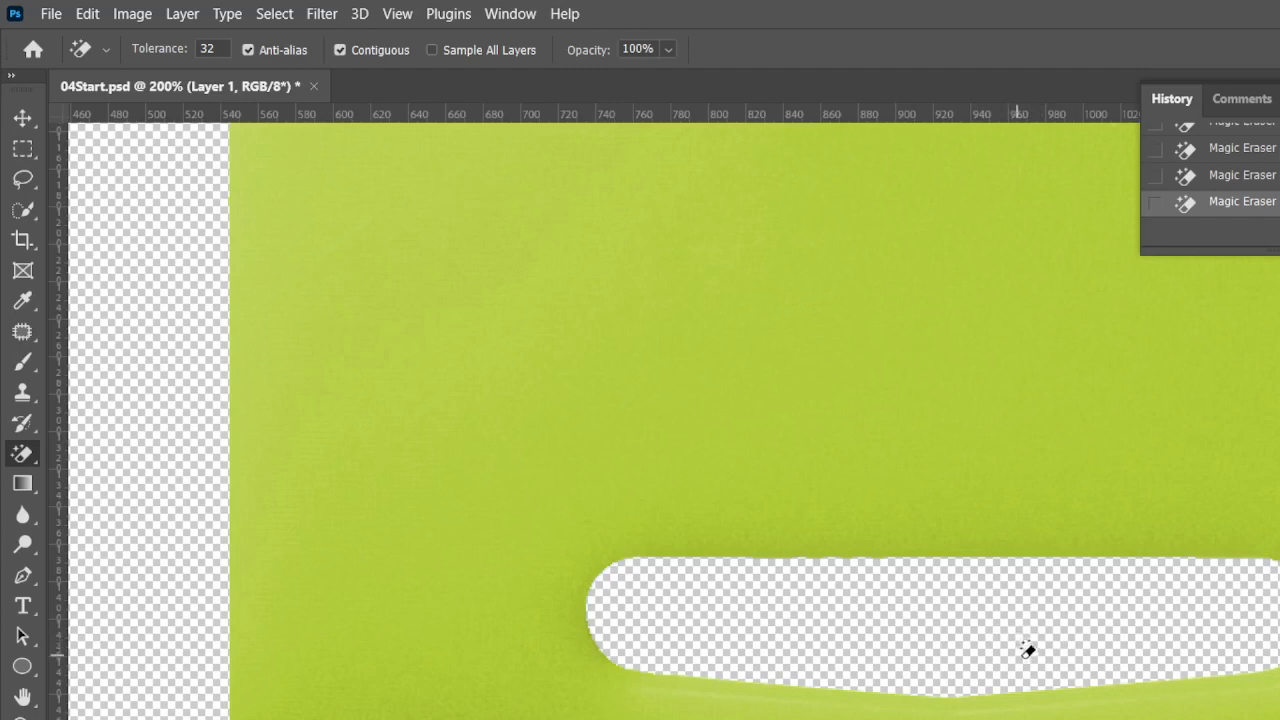
Check the whole cut-out board and rename its layer
{"action": "mouse_move", "coordinate": [985, 668]}
{"action": "left_mouse_down"}
{"action": "mouse_move", "coordinate": [926, 660]}
{"action": "mouse_move", "coordinate": [638, 719]}
{"action": "left_mouse_up"}
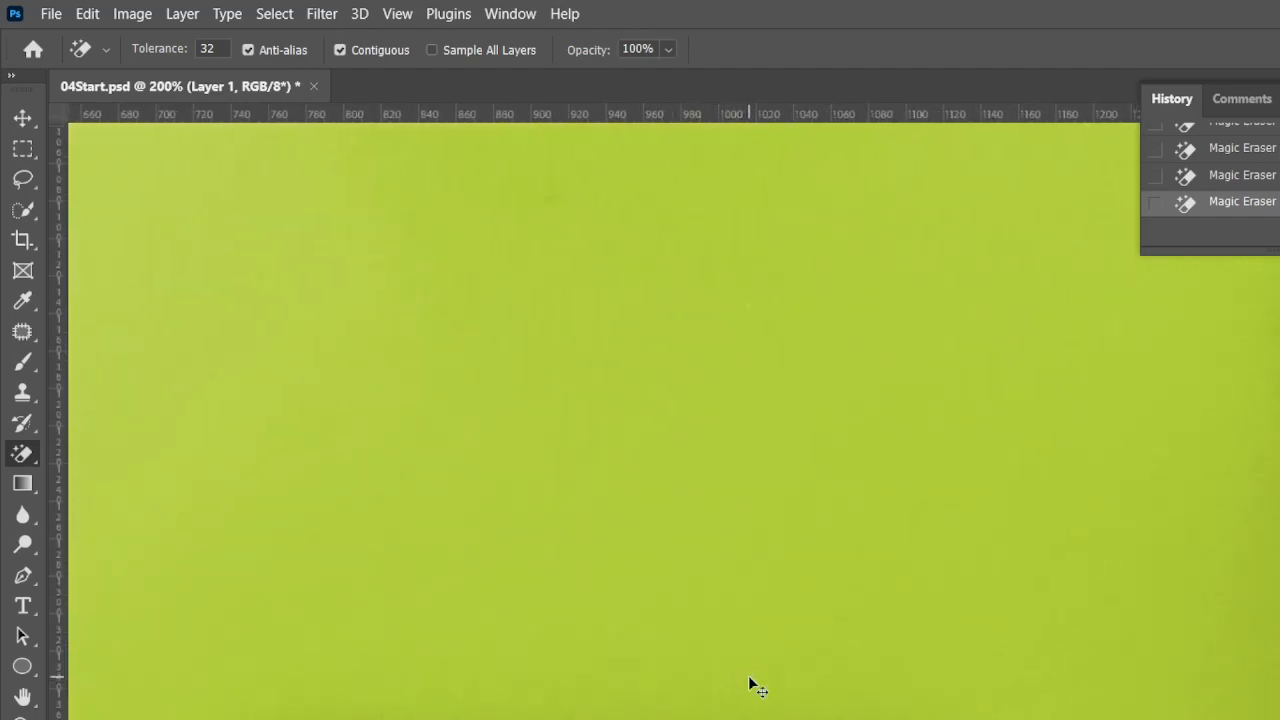
{"action": "scroll", "coordinate": [755, 668], "scroll_direction": "down", "scroll_amount": 2}
{"action": "scroll", "coordinate": [750, 673], "scroll_direction": "down", "scroll_amount": 1}
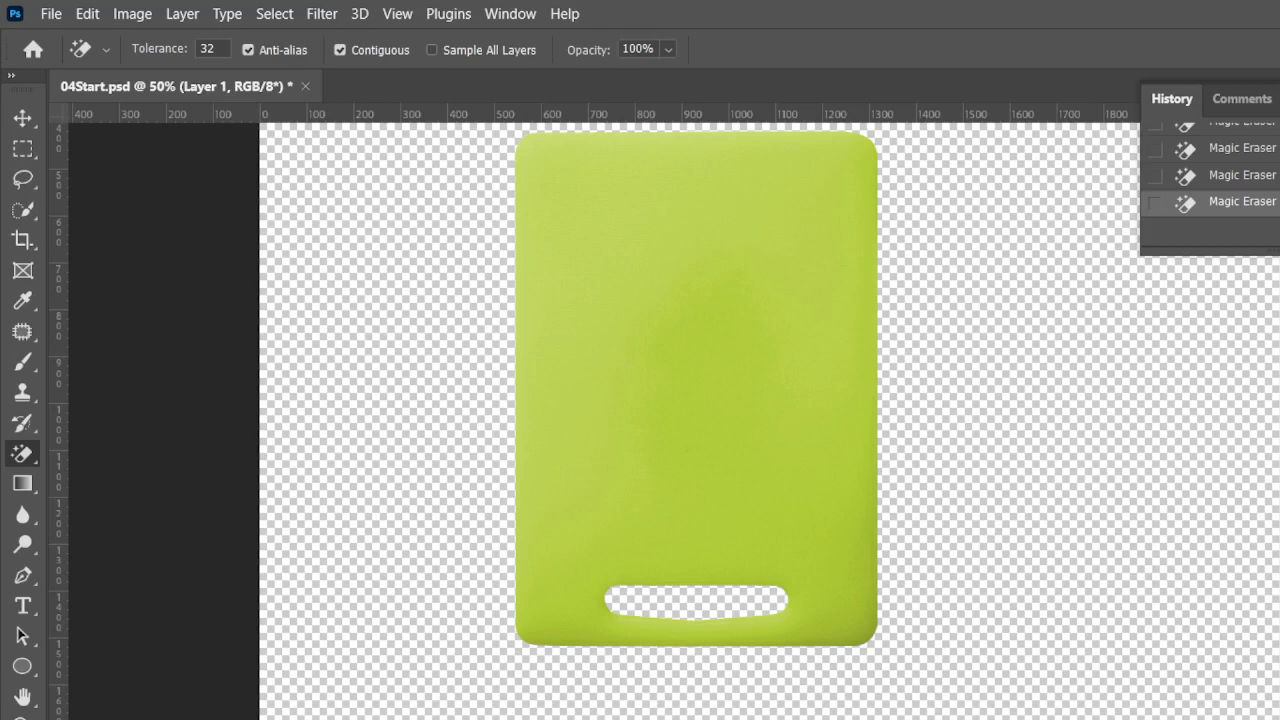
{"action": "key", "text": "Return"}
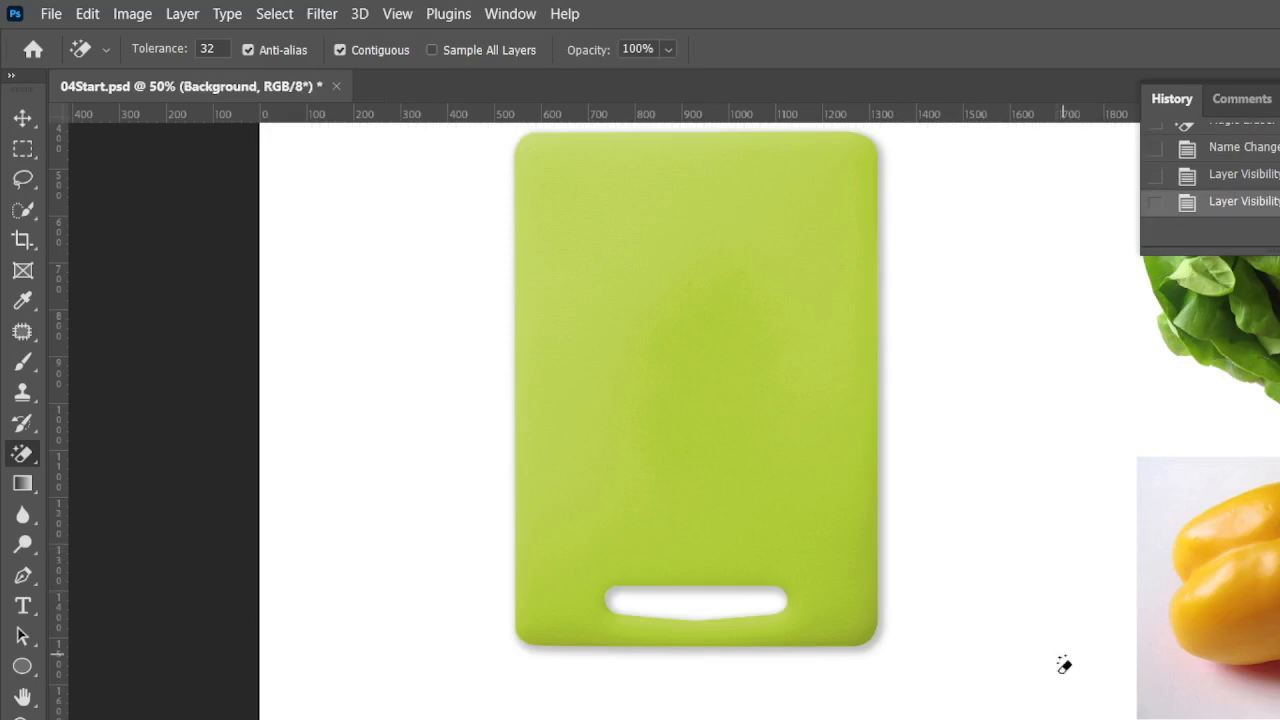
{"action": "key", "text": "alt+Tab"}
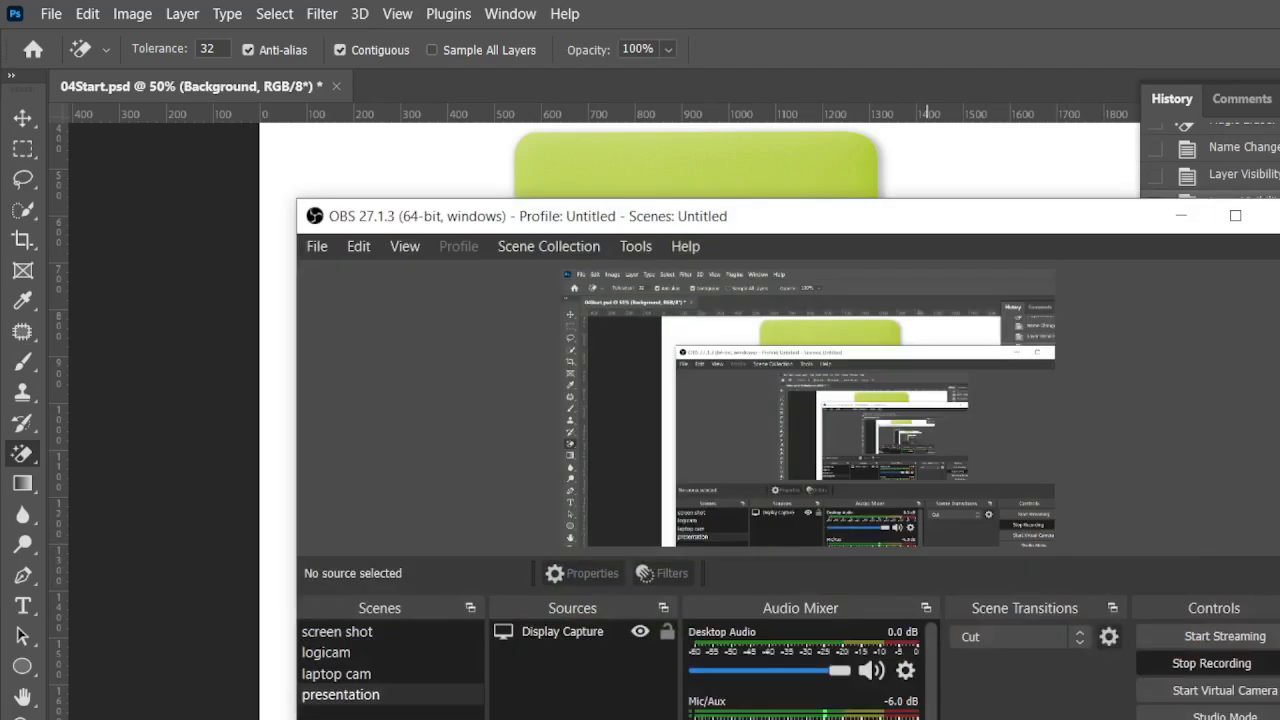
{"action": "left_click", "coordinate": [1181, 216]}
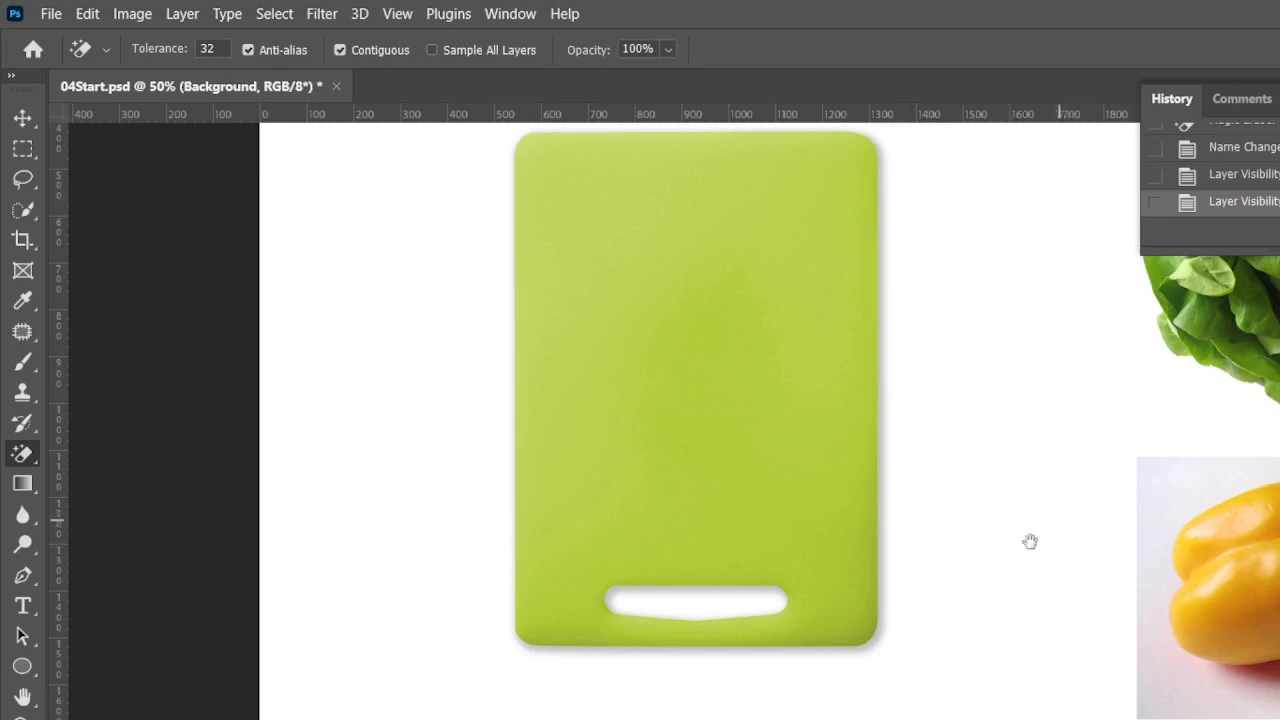
Select the lettuce by tracing its entire outline with the Magnetic Lasso in add-to-selection mode
{"action": "left_click_drag", "start_coordinate": [1029, 540], "coordinate": [605, 692]}
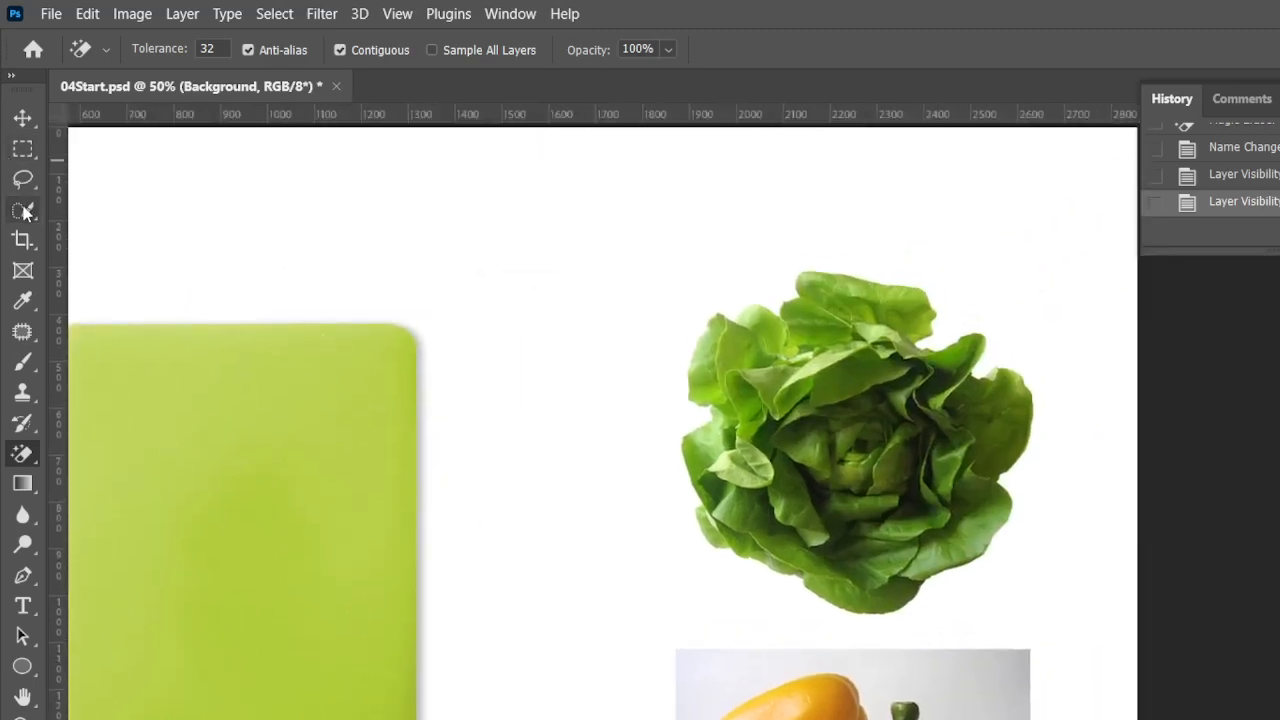
{"action": "left_click", "coordinate": [25, 211]}
{"action": "left_click", "coordinate": [23, 190]}
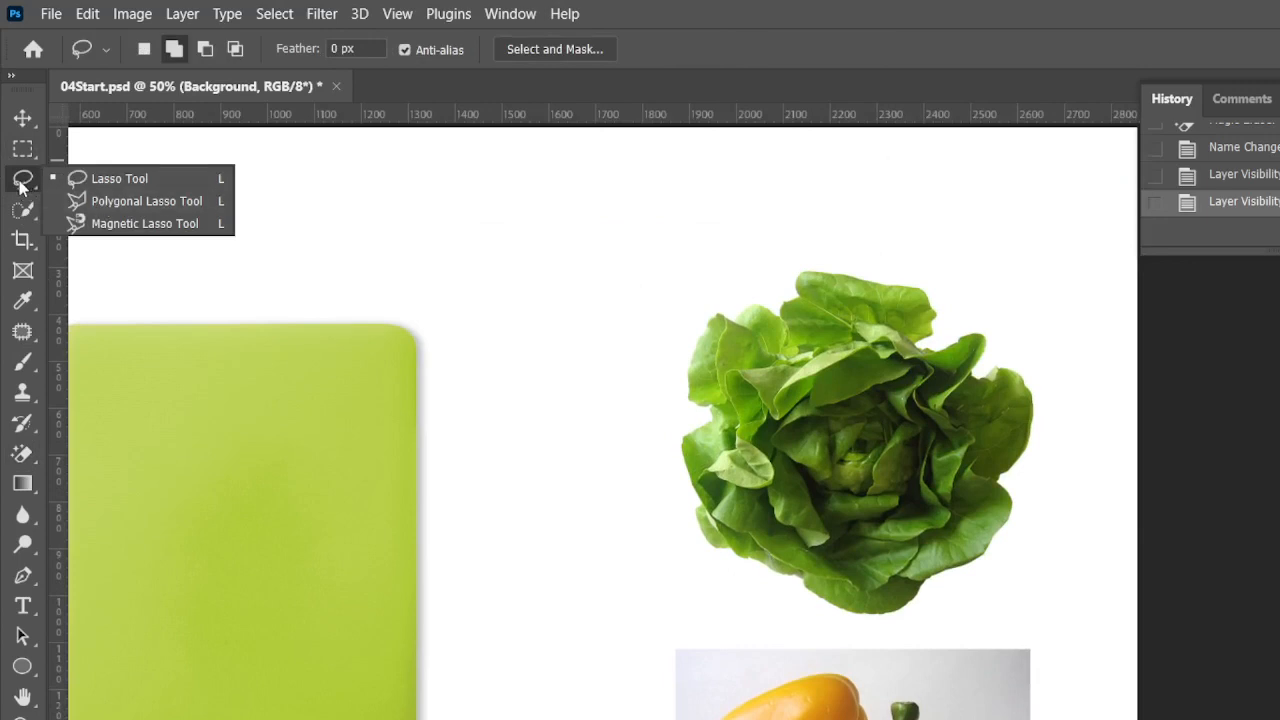
{"action": "left_click", "coordinate": [95, 222]}
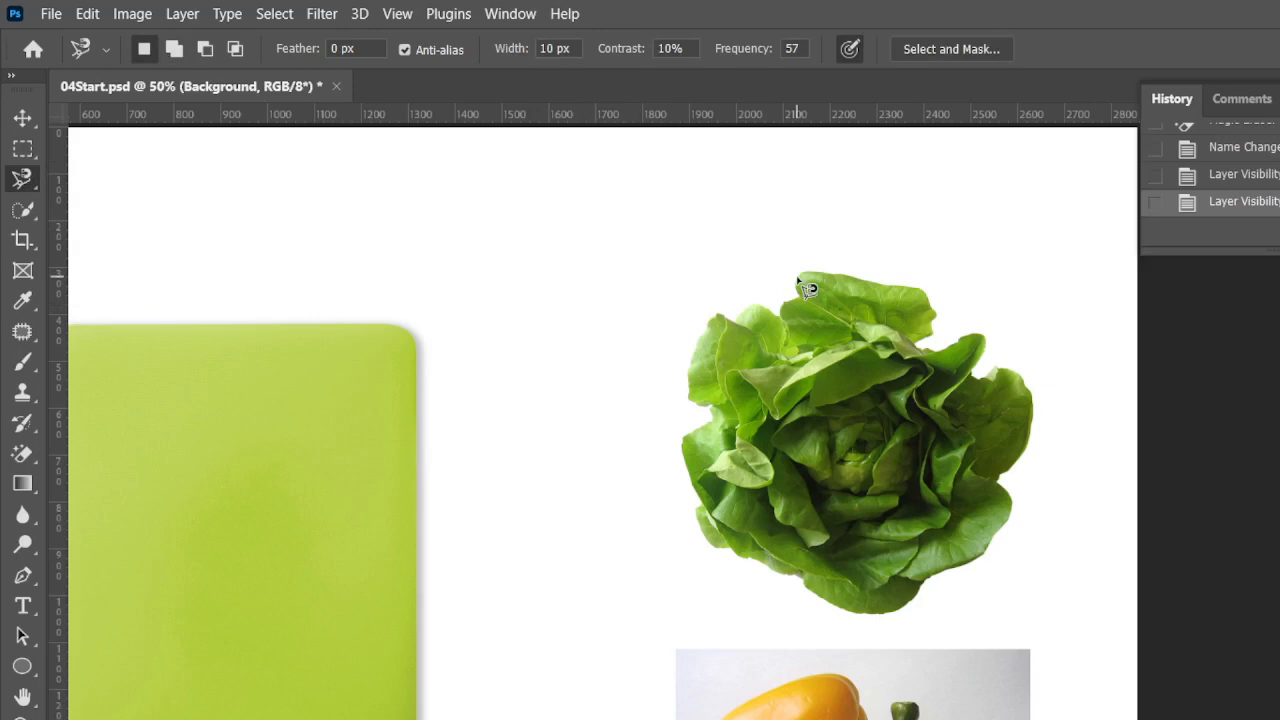
{"action": "key", "text": "ctrl+plus"}
{"action": "key", "text": "ctrl+plus"}
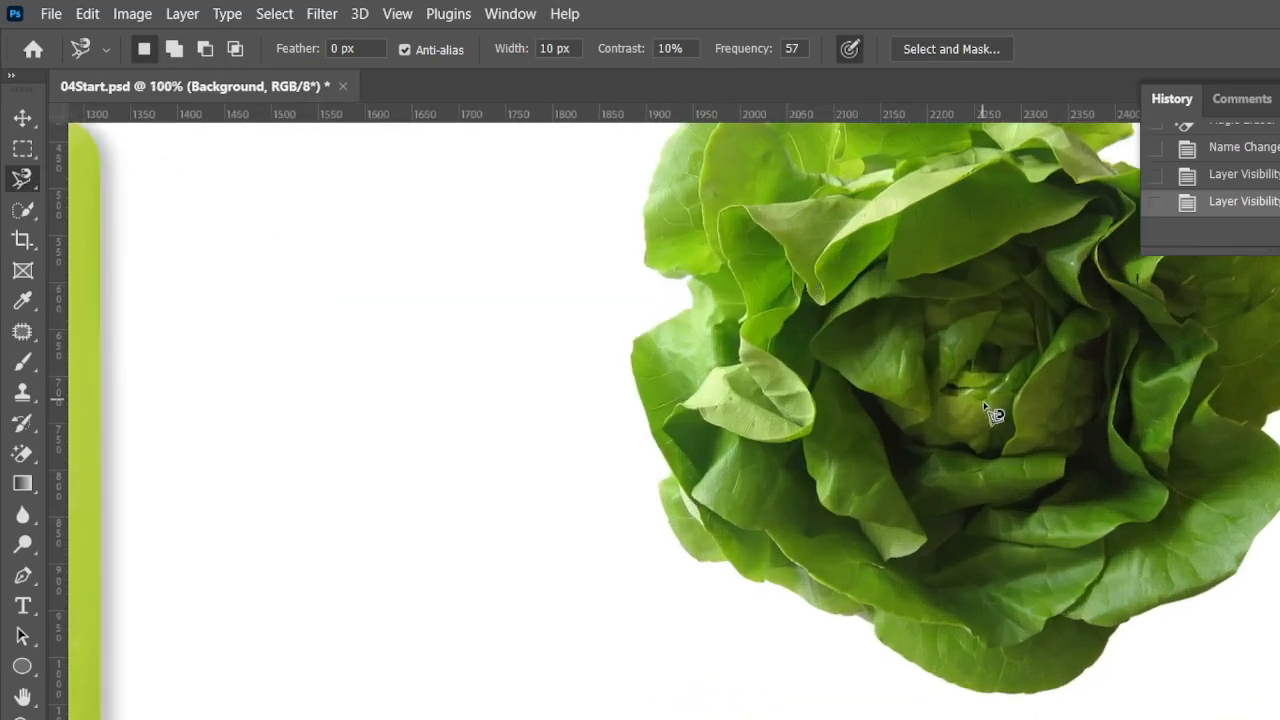
{"action": "mouse_move", "coordinate": [884, 532]}
{"action": "left_mouse_down"}
{"action": "mouse_move", "coordinate": [847, 613]}
{"action": "mouse_move", "coordinate": [650, 690]}
{"action": "left_mouse_up"}
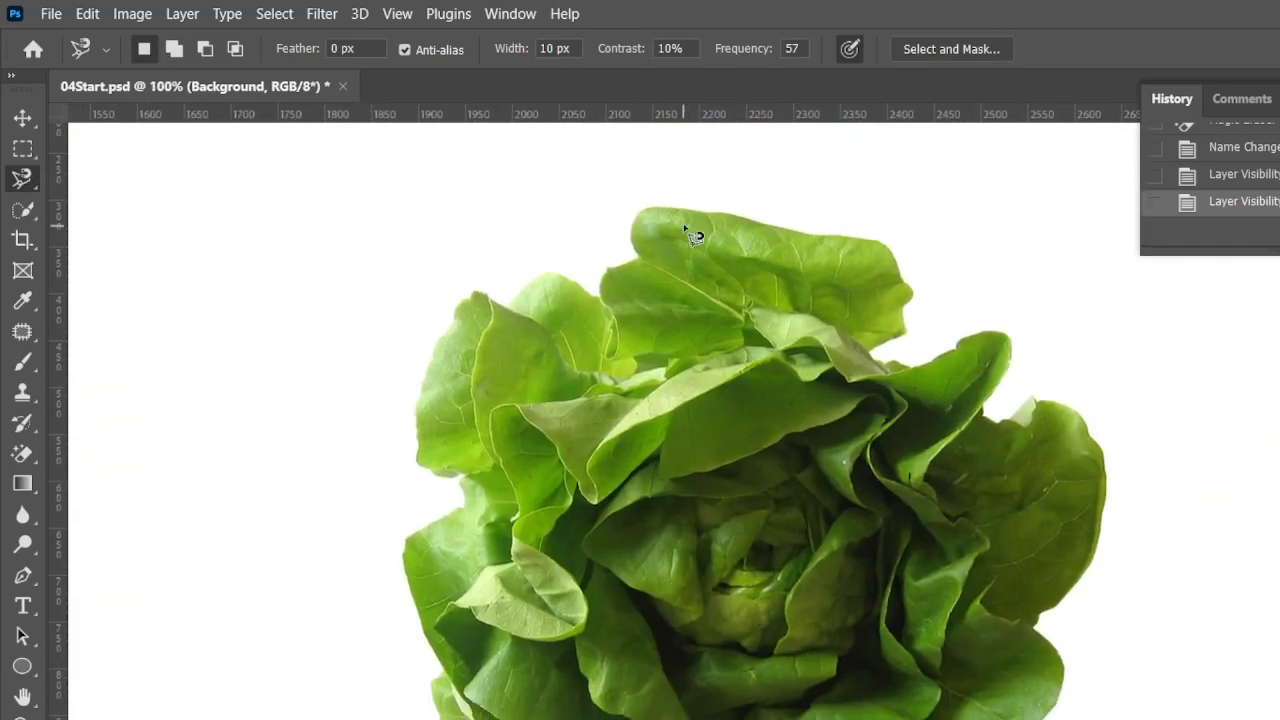
{"action": "left_click", "coordinate": [172, 50]}
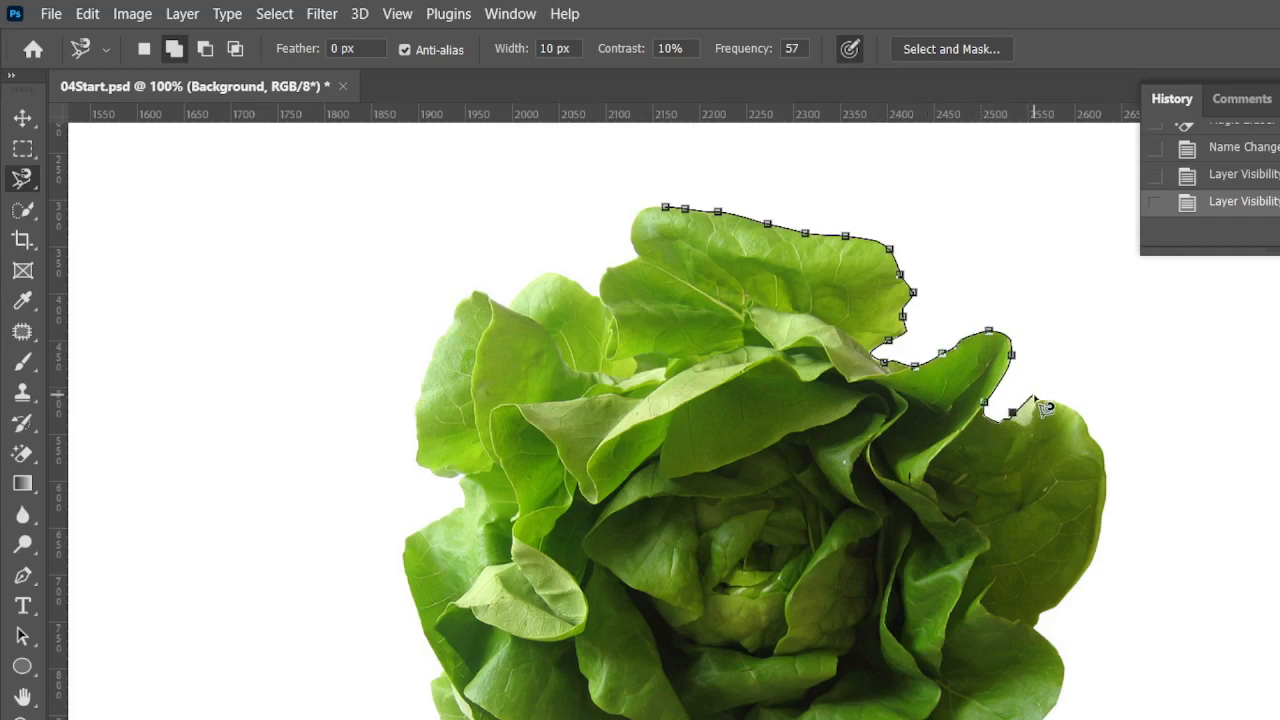
{"action": "left_click", "coordinate": [1035, 397]}
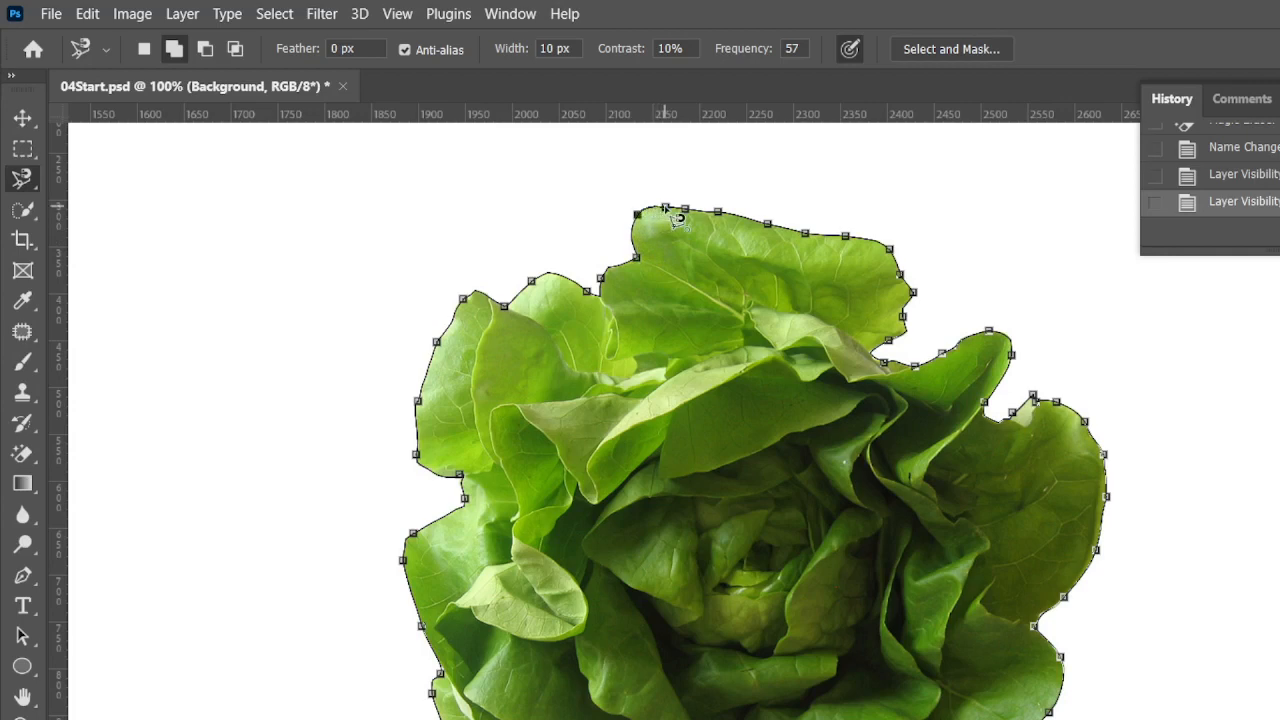
{"action": "left_click", "coordinate": [670, 214]}
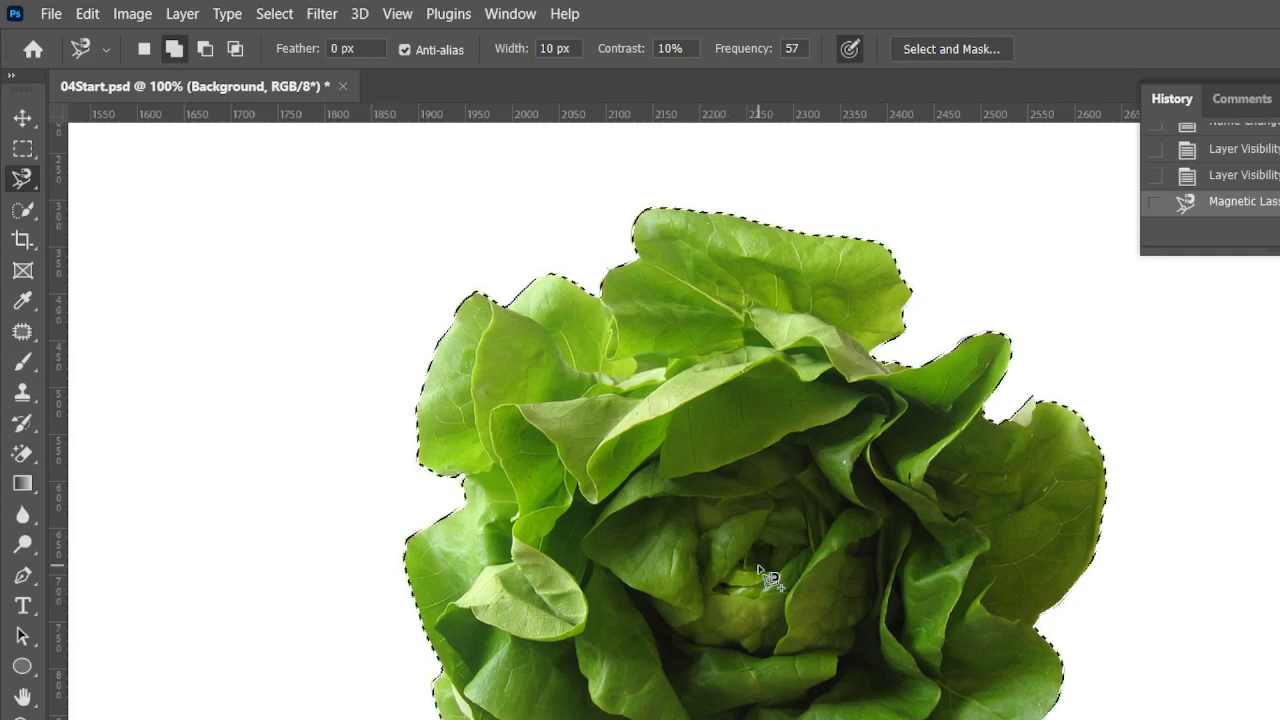
Copy the selected lettuce to a new layer, rename that layer, and hide it with Background active again
{"action": "left_click", "coordinate": [180, 15]}
{"action": "mouse_move", "coordinate": [220, 22]}
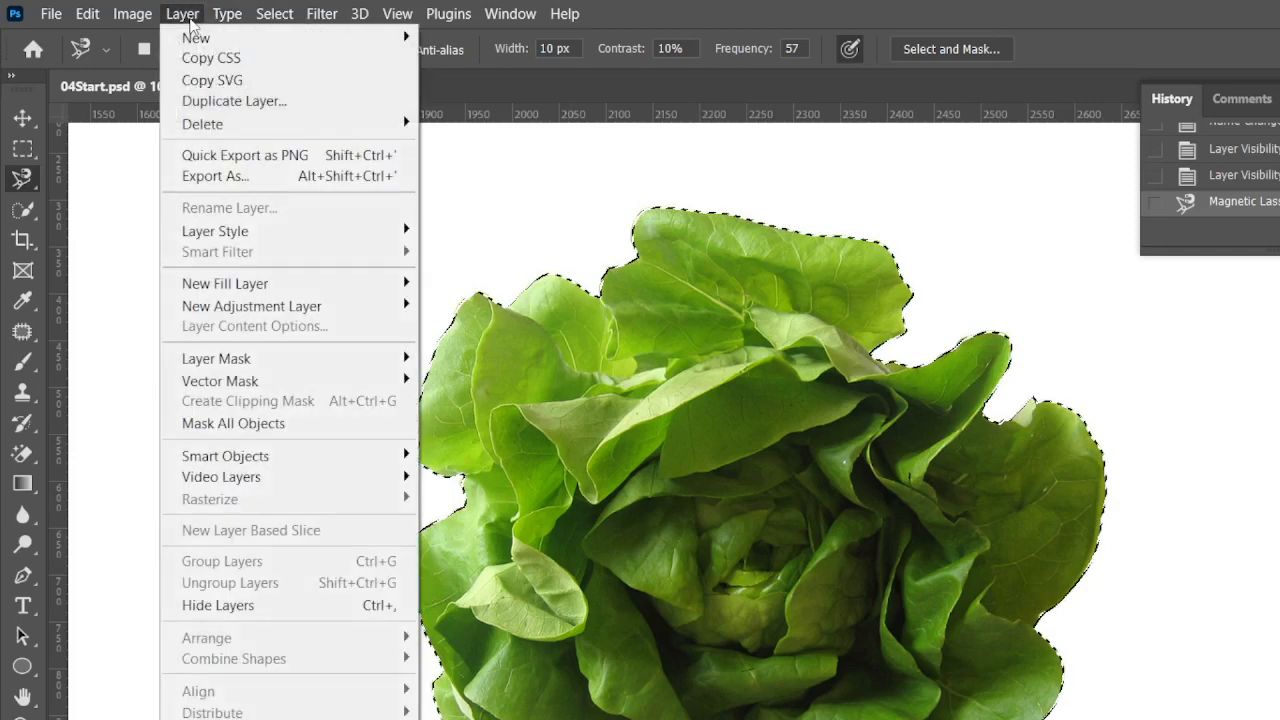
{"action": "mouse_move", "coordinate": [295, 38]}
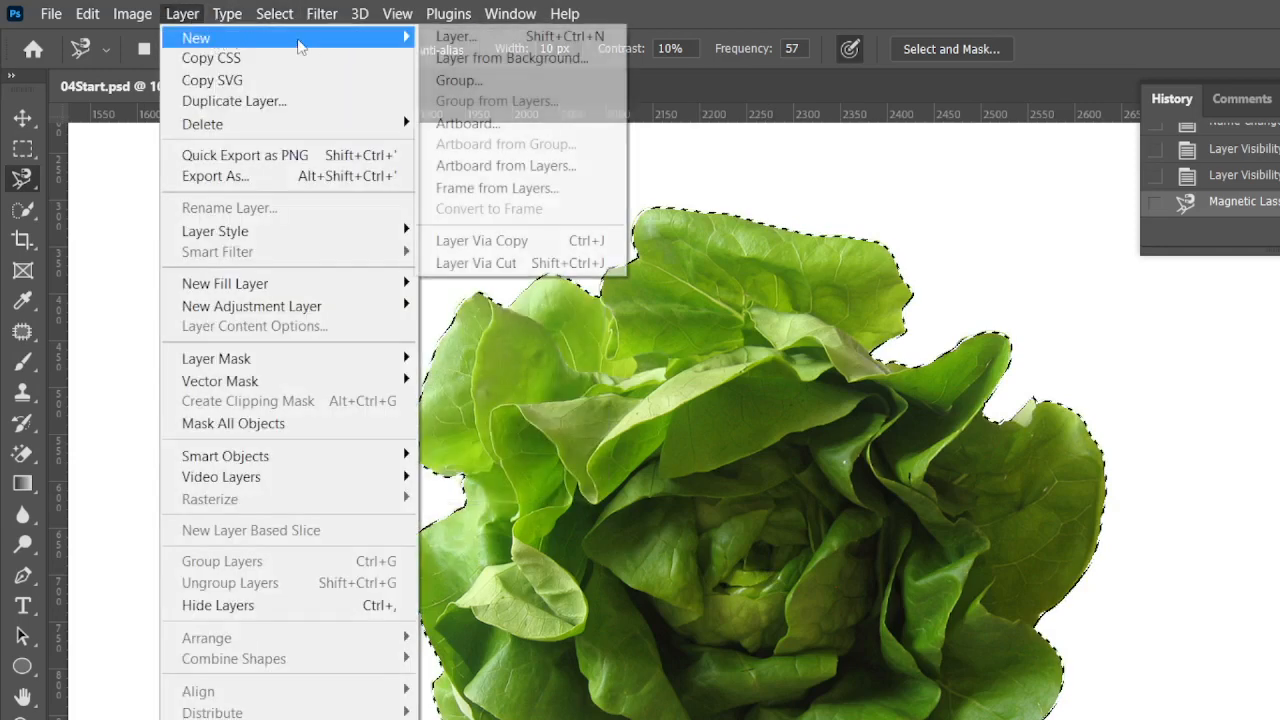
{"action": "left_click", "coordinate": [505, 240]}
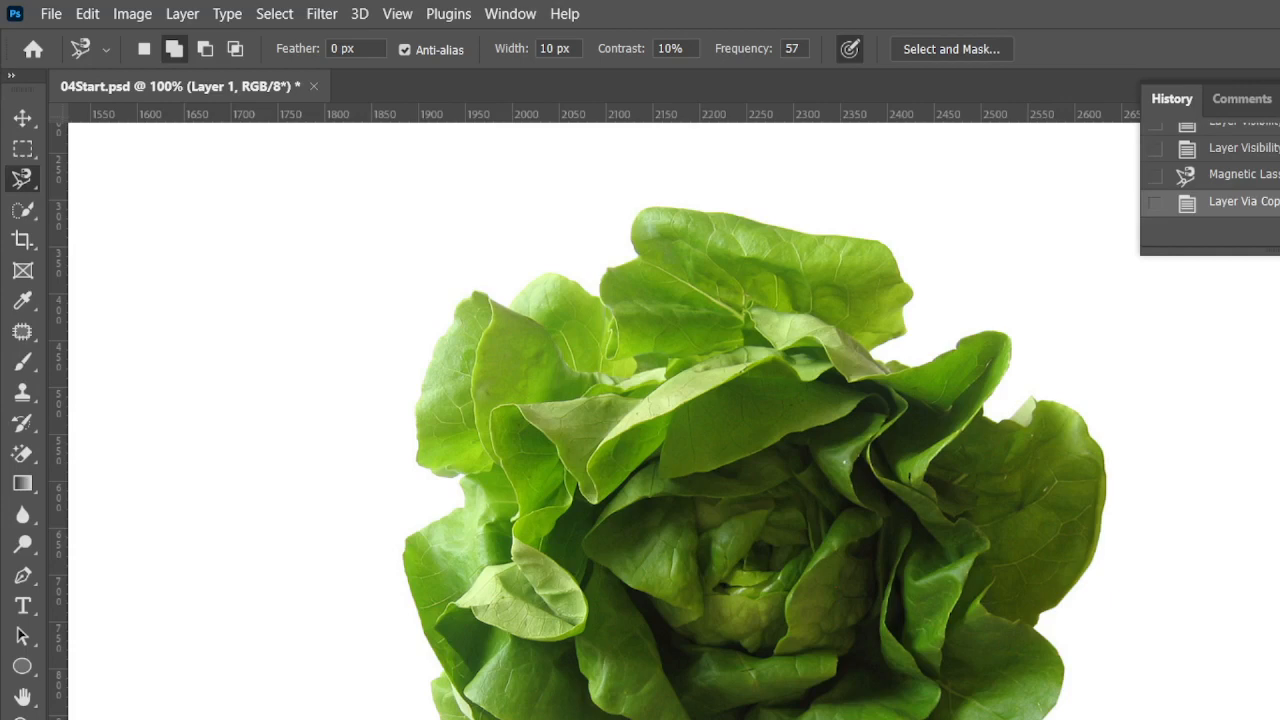
{"action": "key", "text": "Return"}
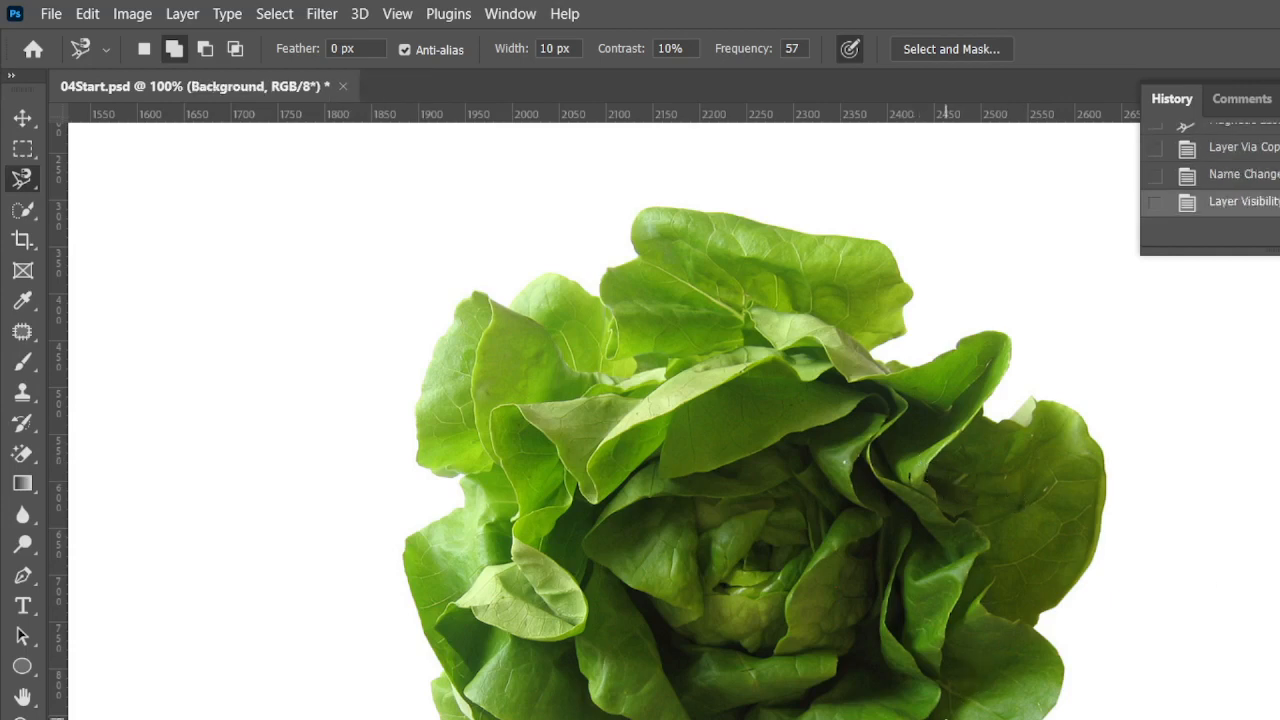
Select the body of the yellow pepper on the Background layer using the Quick Selection tool with a 30 px brush
{"action": "scroll", "coordinate": [903, 609], "scroll_direction": "down", "scroll_amount": 10}
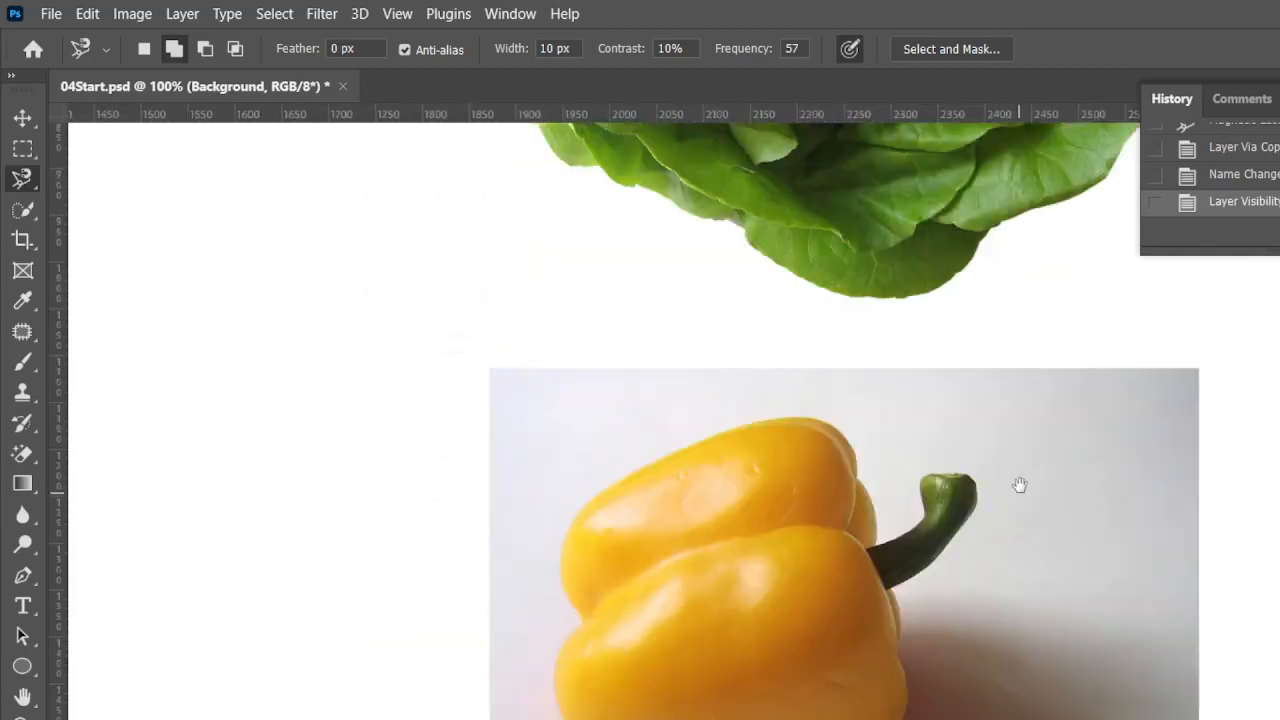
{"action": "left_click", "coordinate": [21, 210]}
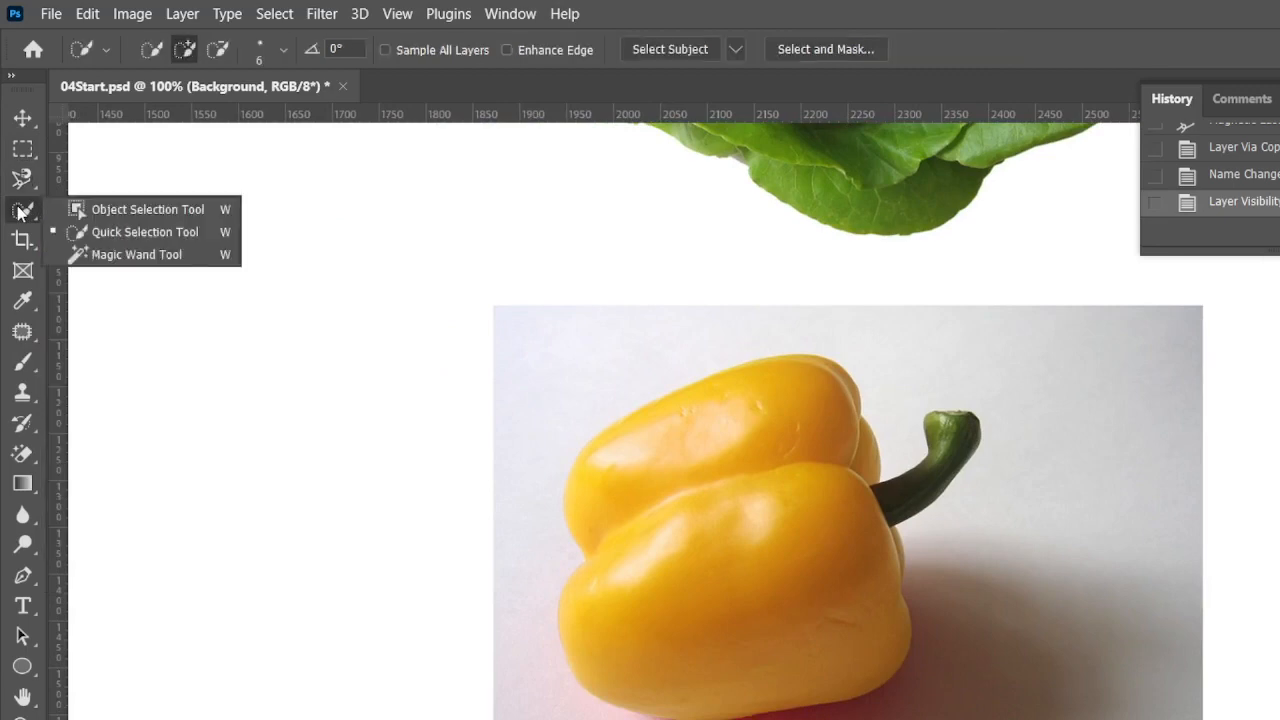
{"action": "left_click", "coordinate": [88, 231]}
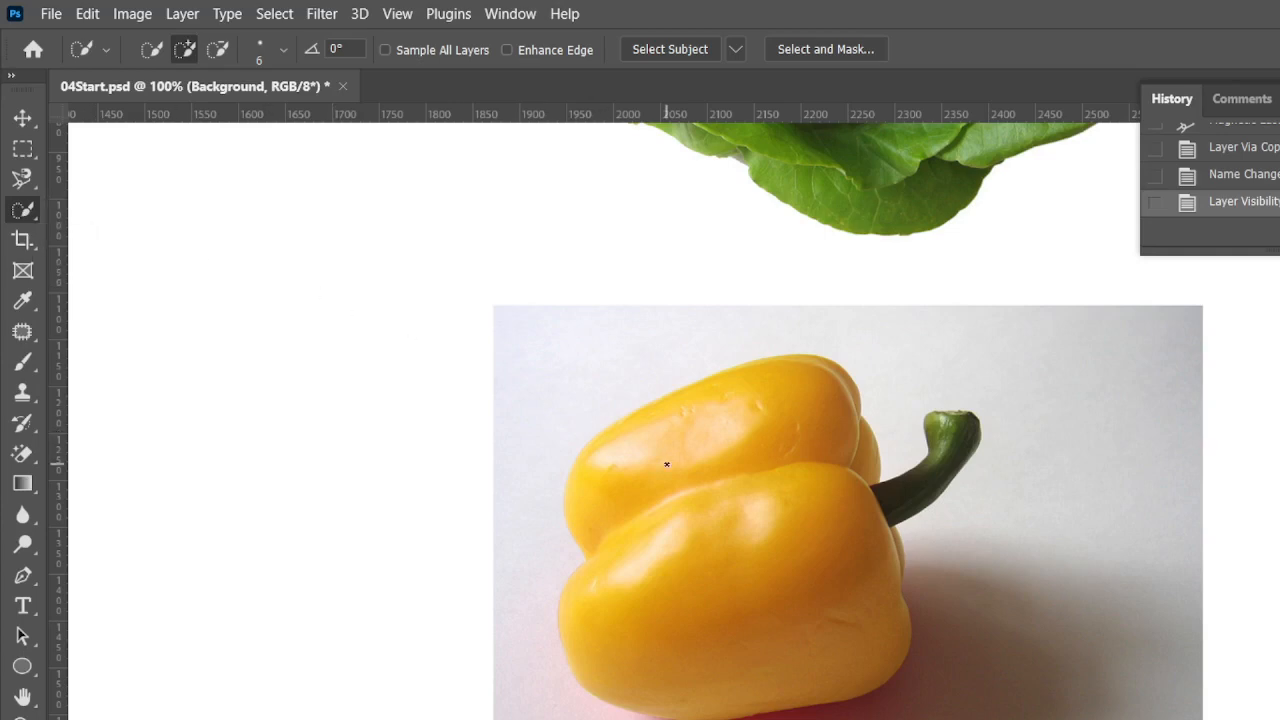
{"action": "key", "text": "bracketright"}
{"action": "key", "text": "bracketright"}
{"action": "key", "text": "bracketright"}
{"action": "key", "text": "bracketright"}
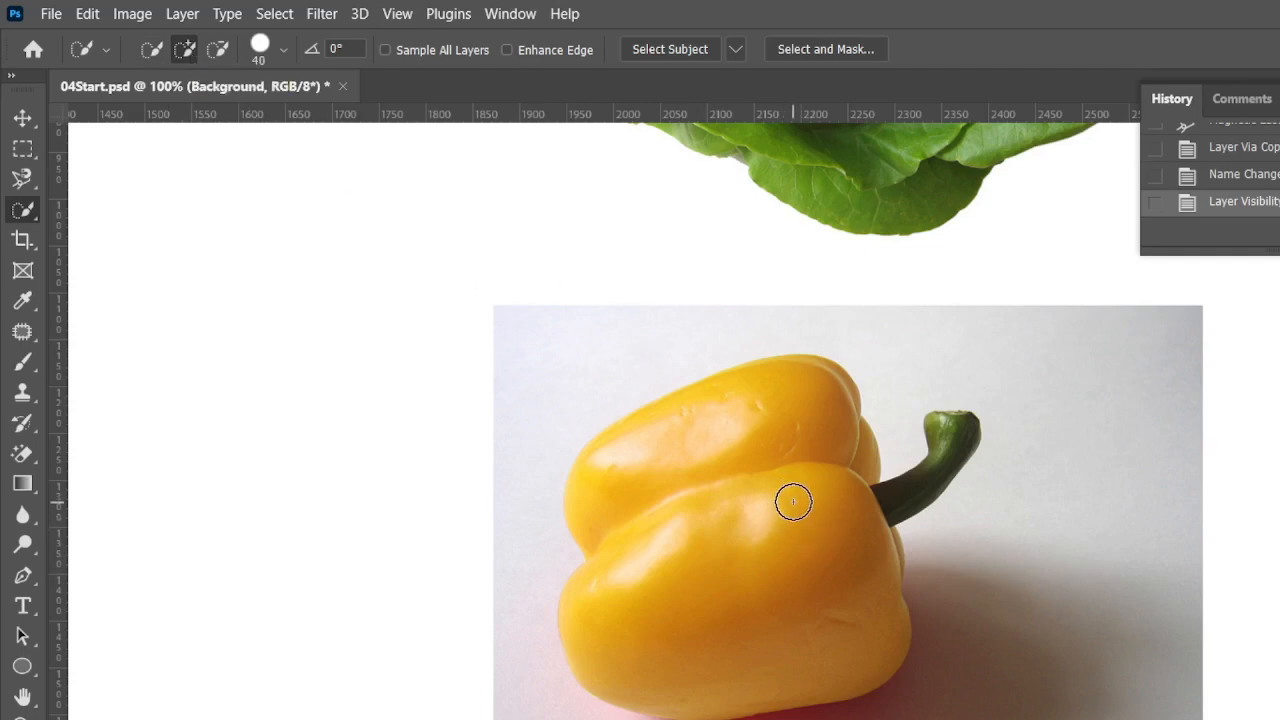
{"action": "key", "text": "bracketleft"}
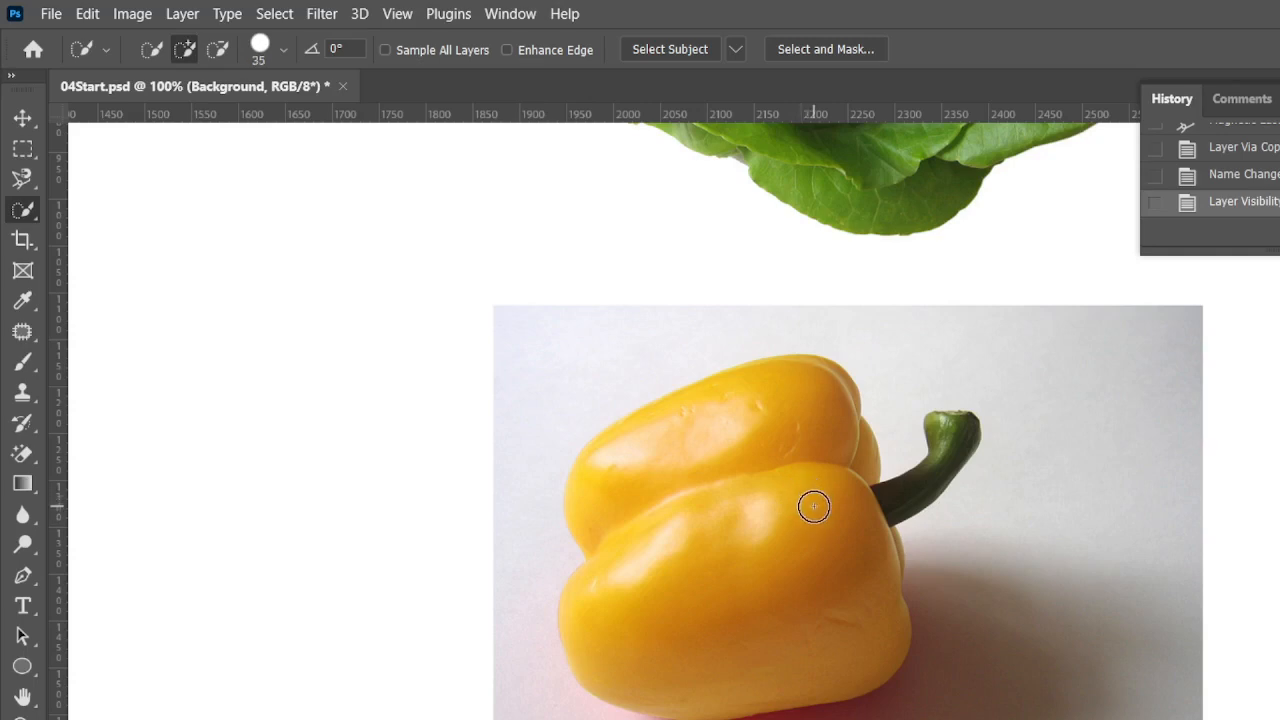
{"action": "key", "text": "bracketleft"}
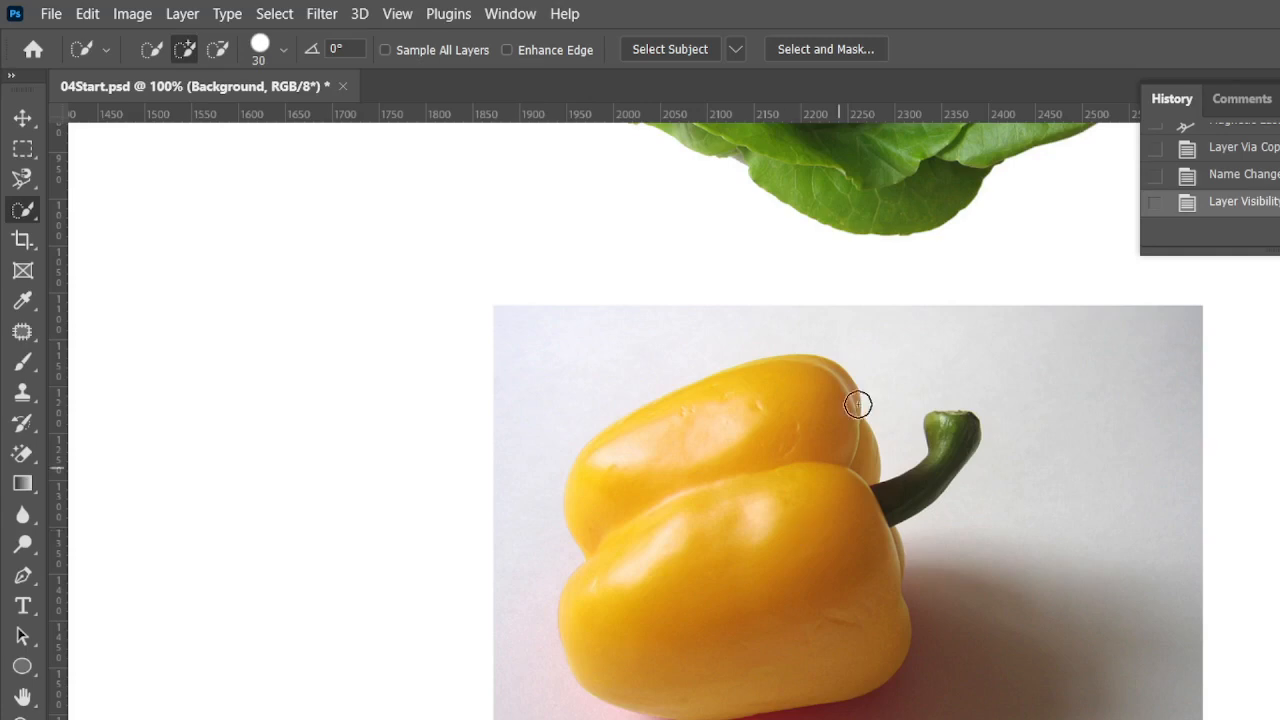
{"action": "mouse_move", "coordinate": [816, 505]}
{"action": "left_mouse_down"}
{"action": "mouse_move", "coordinate": [817, 523]}
{"action": "mouse_move", "coordinate": [846, 529]}
{"action": "left_mouse_up"}
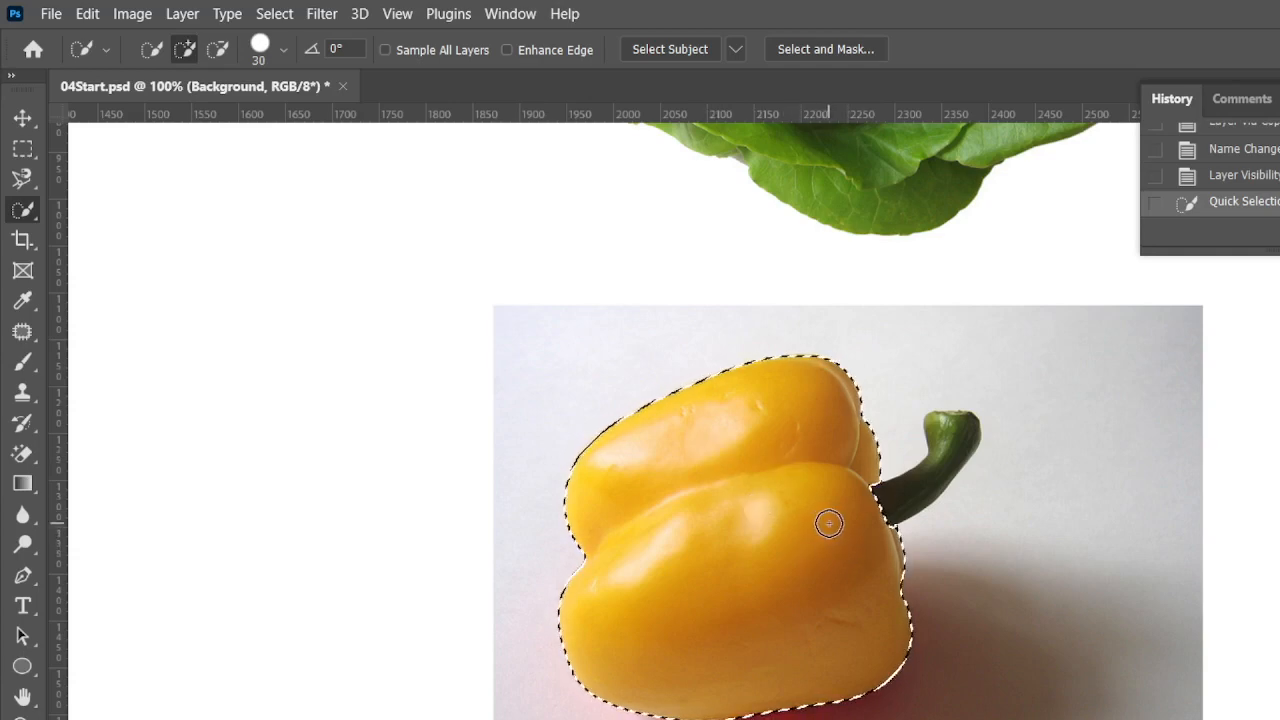
Add the pepper's green stem to the selection with a 20 px Quick Selection brush
{"action": "key", "text": "bracketleft"}
{"action": "key", "text": "bracketleft"}
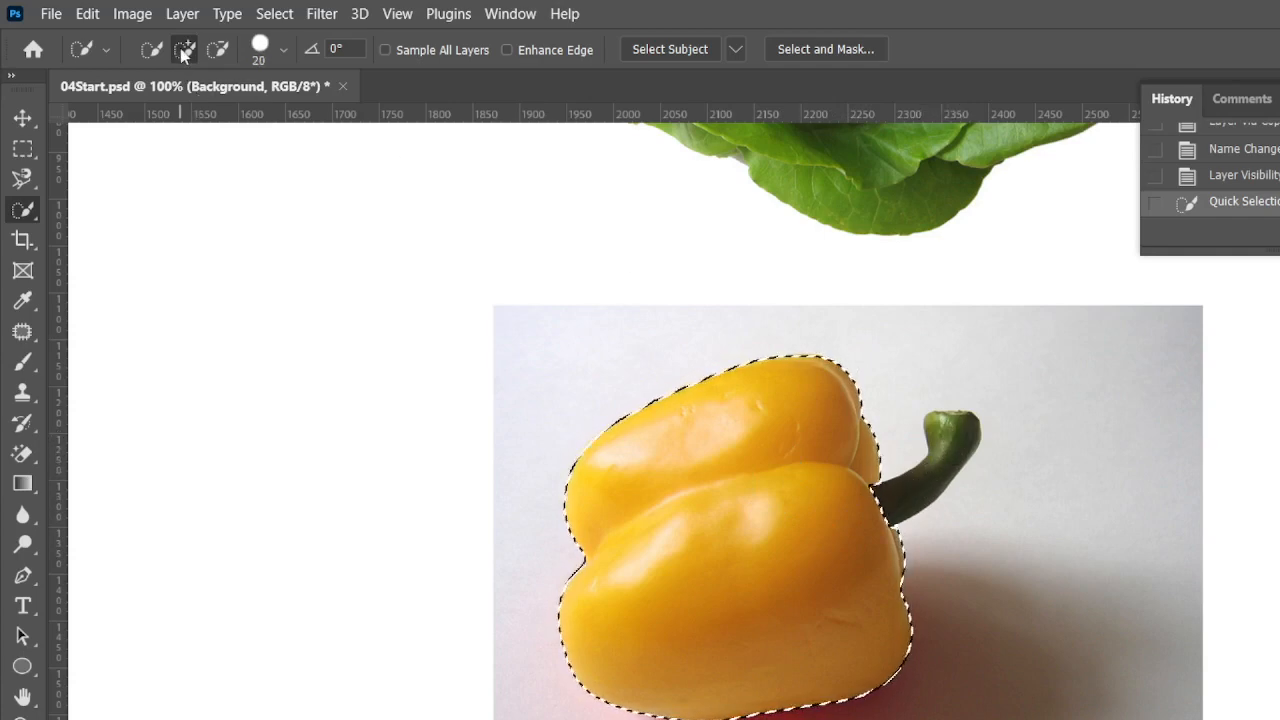
{"action": "left_click", "coordinate": [953, 432]}
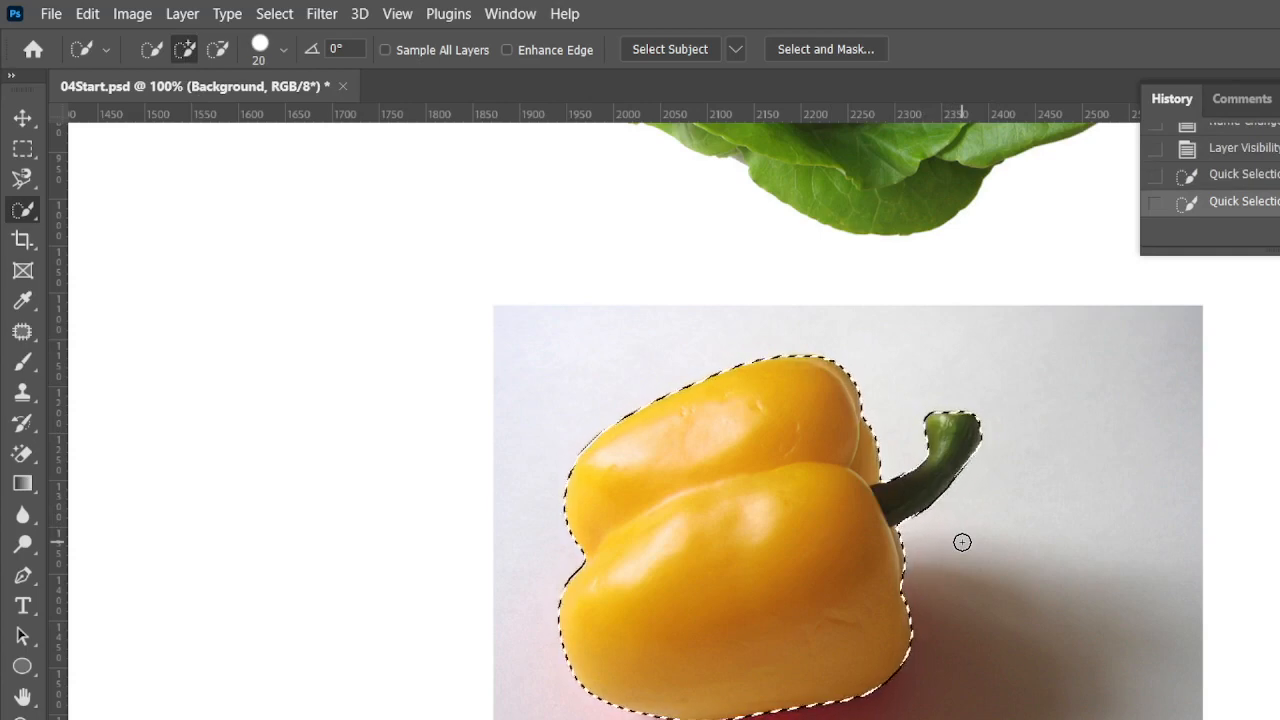
Copy the selected pepper to a new layer named "pepper - quick select", and hide it with Background active again
{"action": "left_click", "coordinate": [181, 13]}
{"action": "mouse_move", "coordinate": [226, 40]}
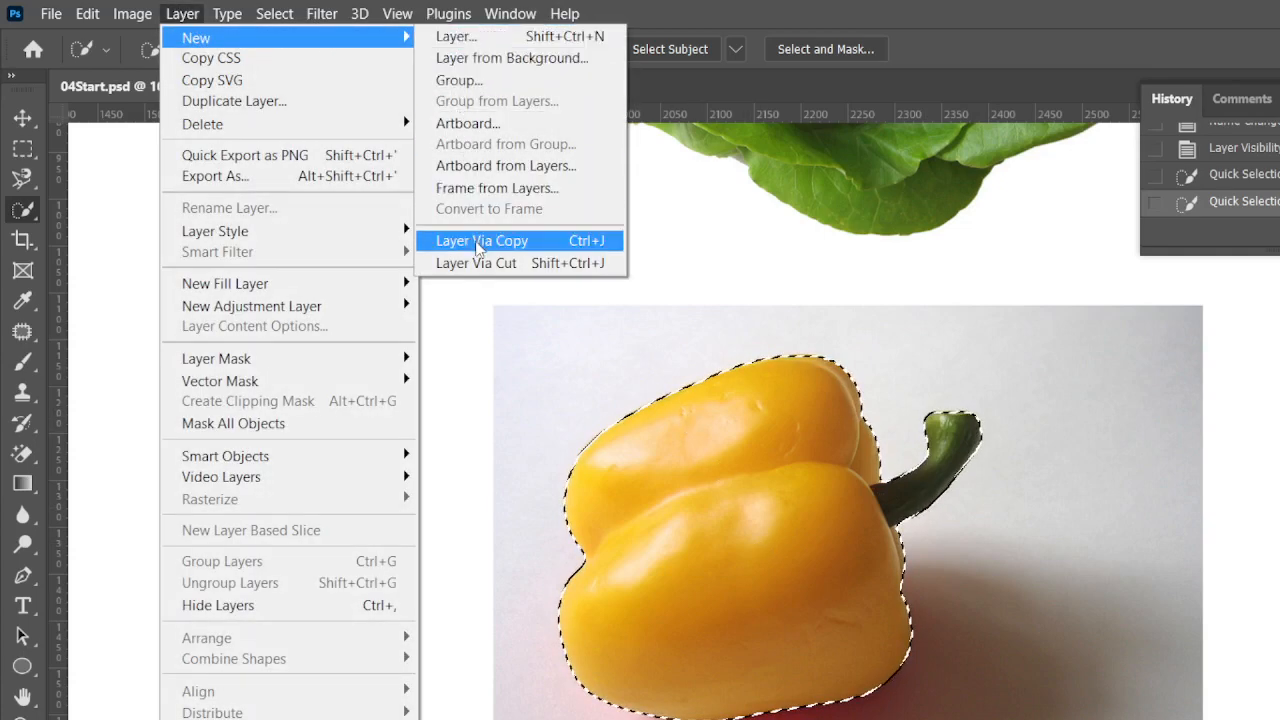
{"action": "left_click", "coordinate": [477, 241]}
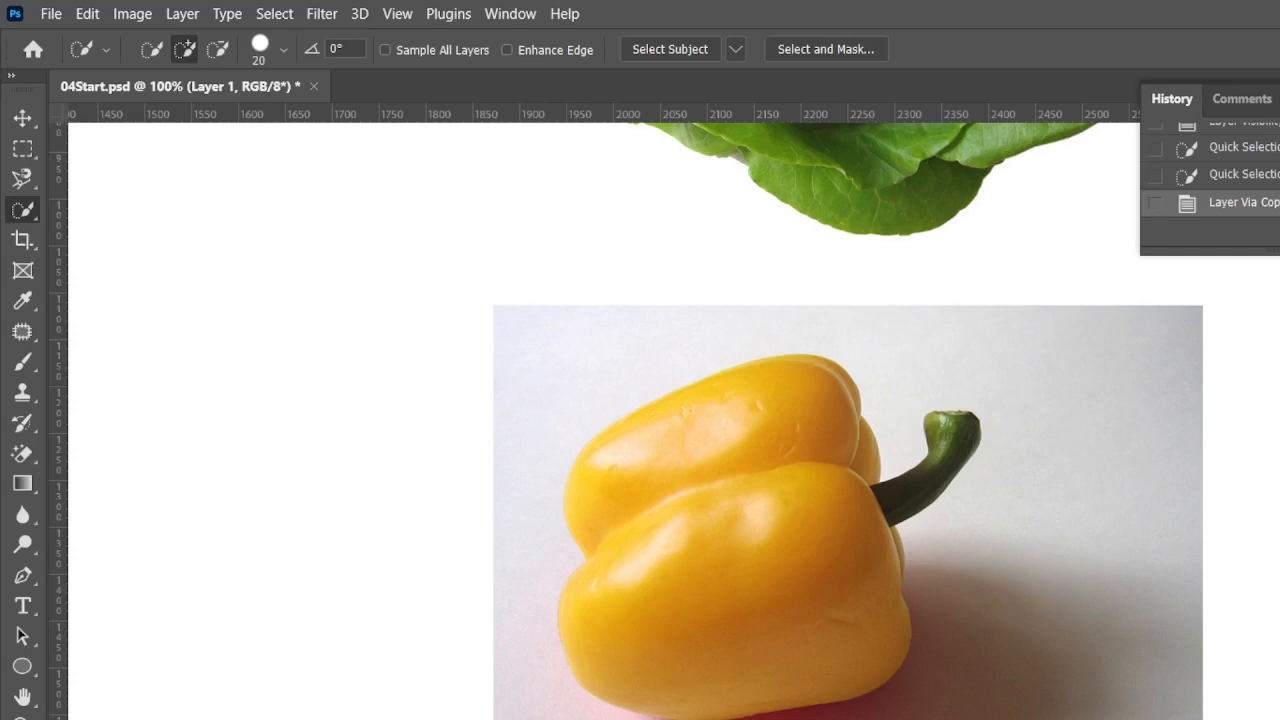
{"action": "key", "text": "Return"}
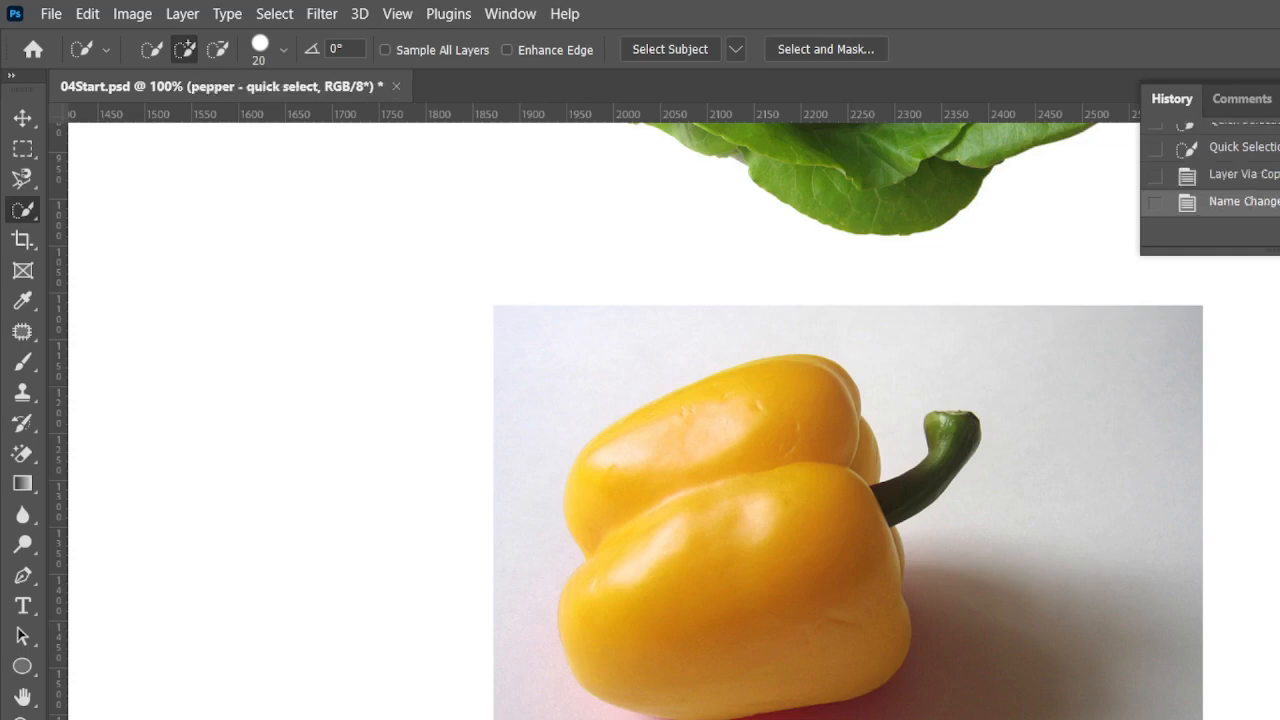
{"action": "key", "text": "alt+bracketleft"}
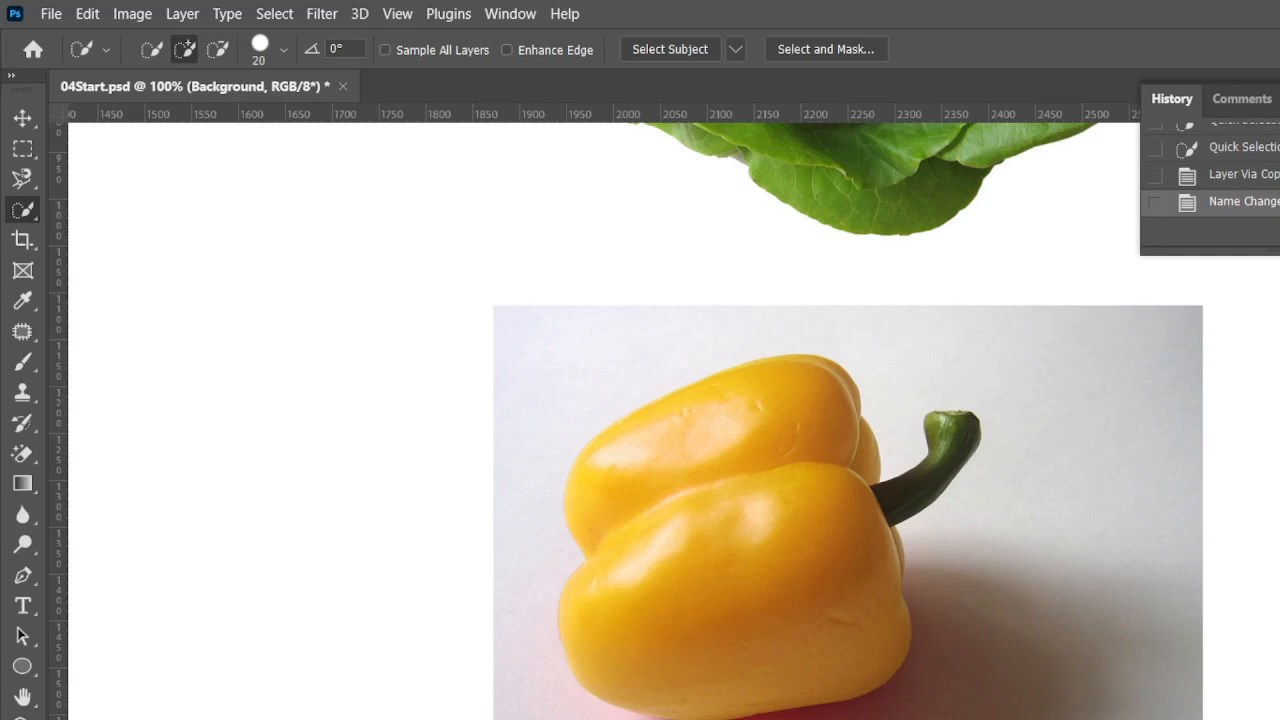
{"action": "key", "text": "ctrl+comma"}
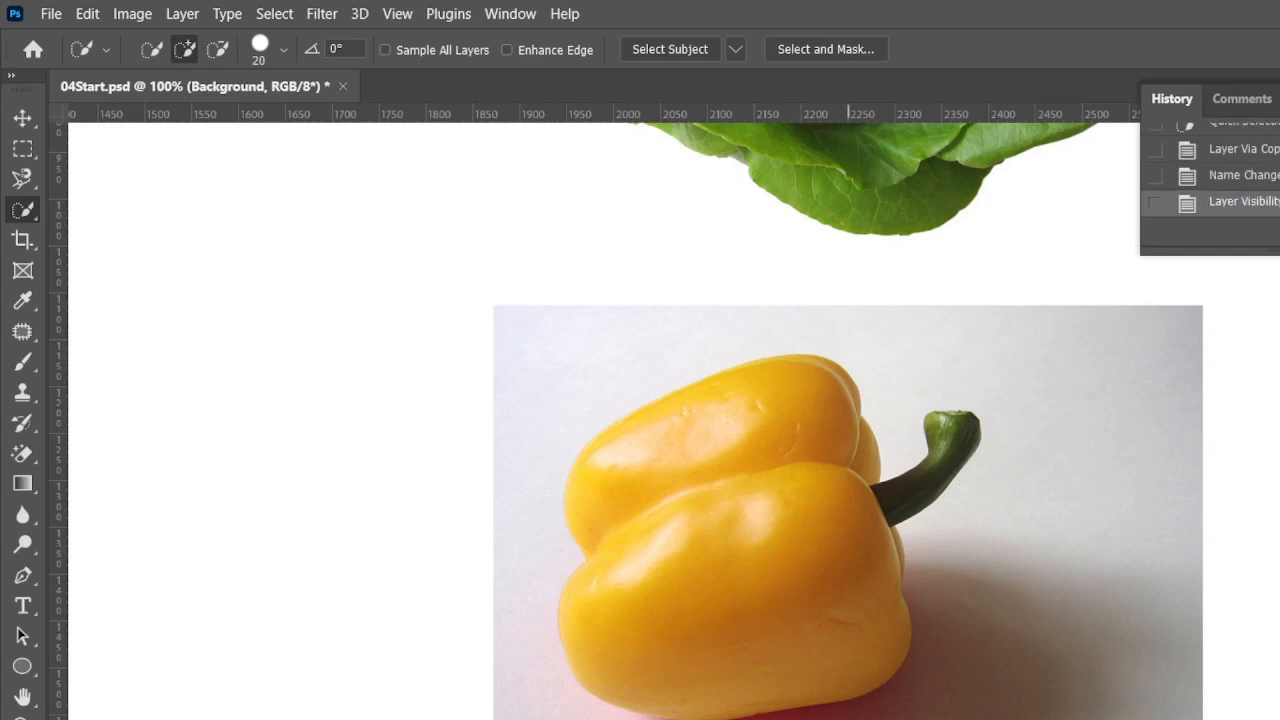
Select the carrot by tracing a closed outline around it with the Polygonal Lasso
{"action": "scroll", "coordinate": [871, 669], "scroll_direction": "down", "scroll_amount": 5}
{"action": "scroll", "coordinate": [871, 543], "scroll_direction": "up", "scroll_amount": 3}
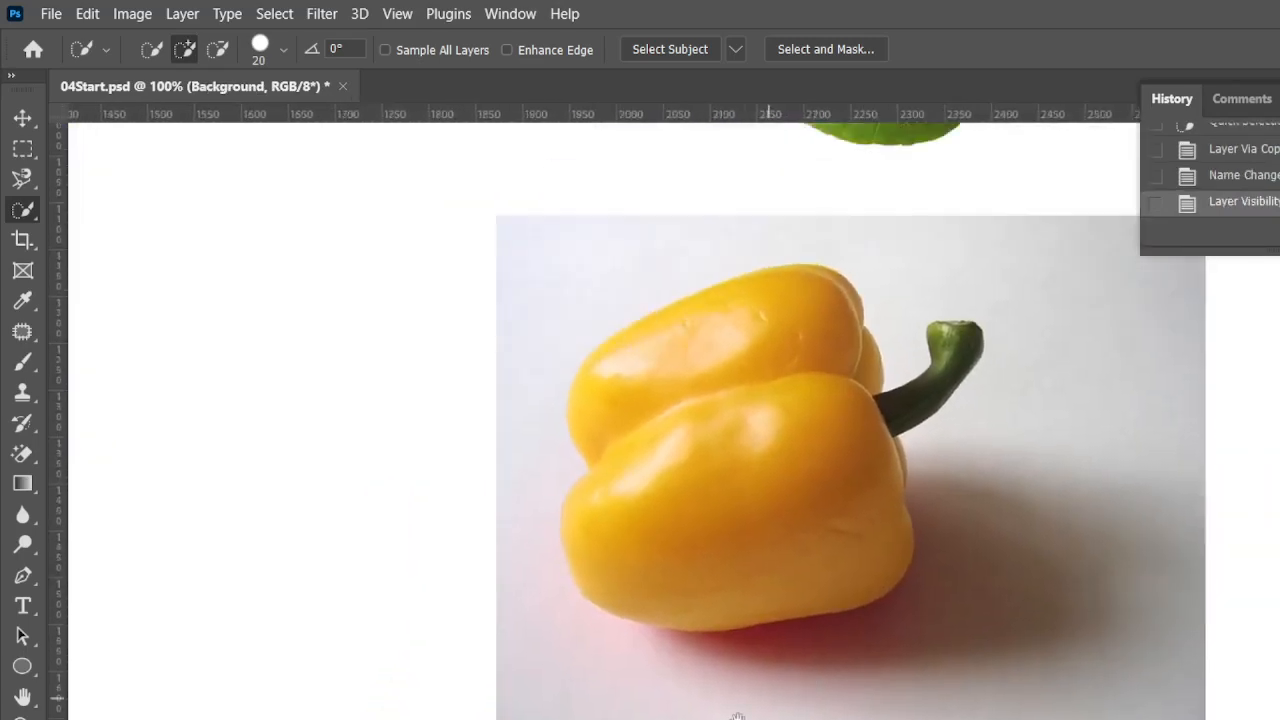
{"action": "left_click_drag", "start_coordinate": [738, 717], "coordinate": [1120, 590]}
{"action": "left_click_drag", "start_coordinate": [703, 719], "coordinate": [777, 719]}
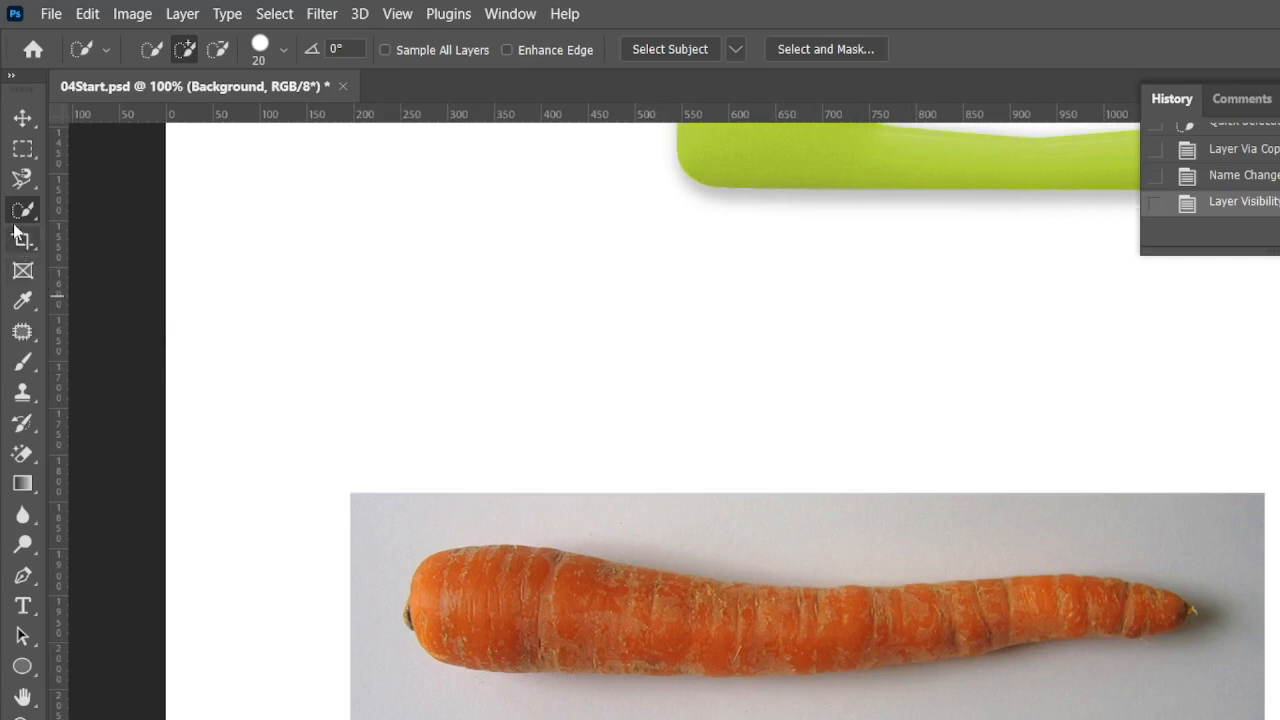
{"action": "left_click", "coordinate": [22, 178]}
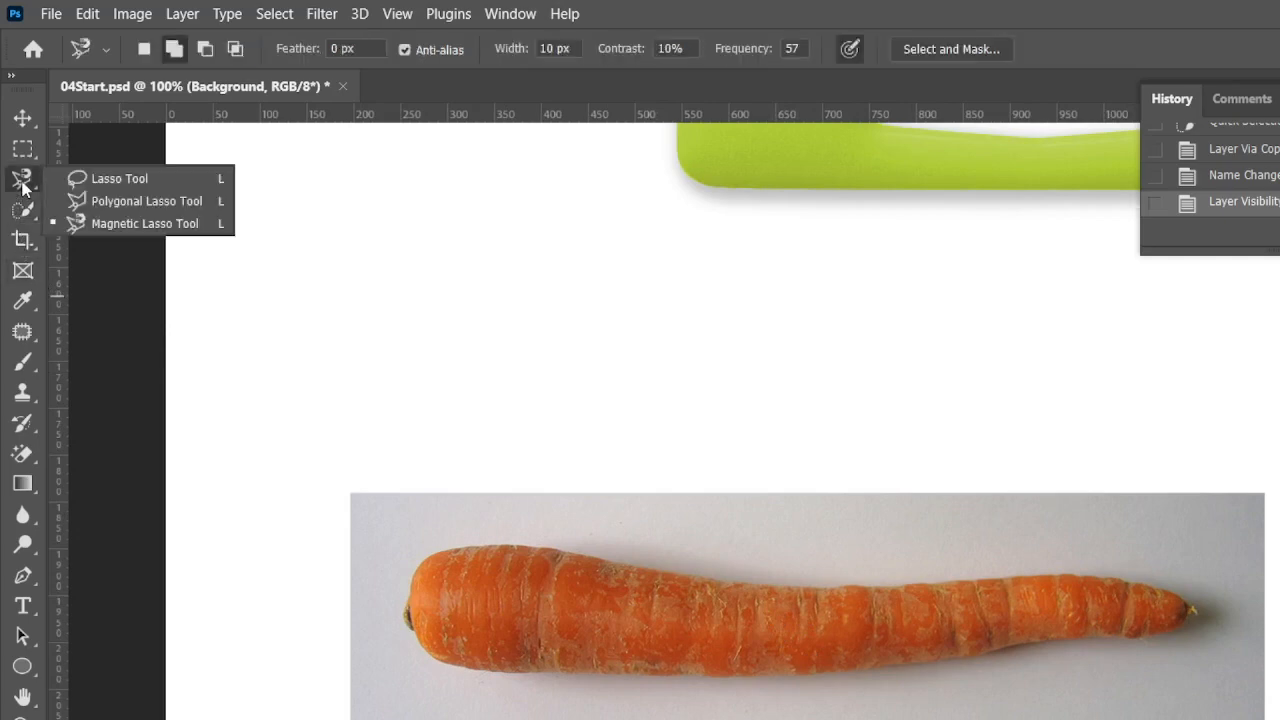
{"action": "left_click", "coordinate": [110, 204]}
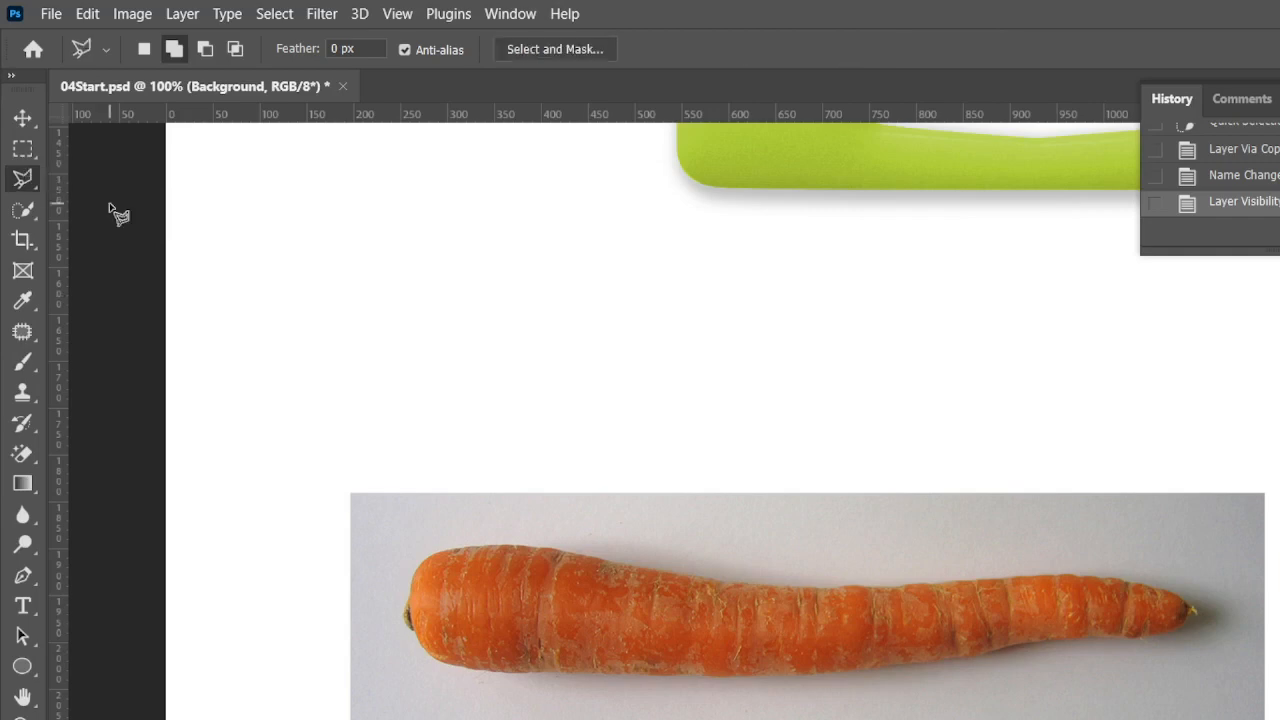
{"action": "left_click", "coordinate": [414, 572]}
{"action": "left_click", "coordinate": [508, 546]}
{"action": "left_click", "coordinate": [575, 553]}
{"action": "left_click", "coordinate": [763, 592]}
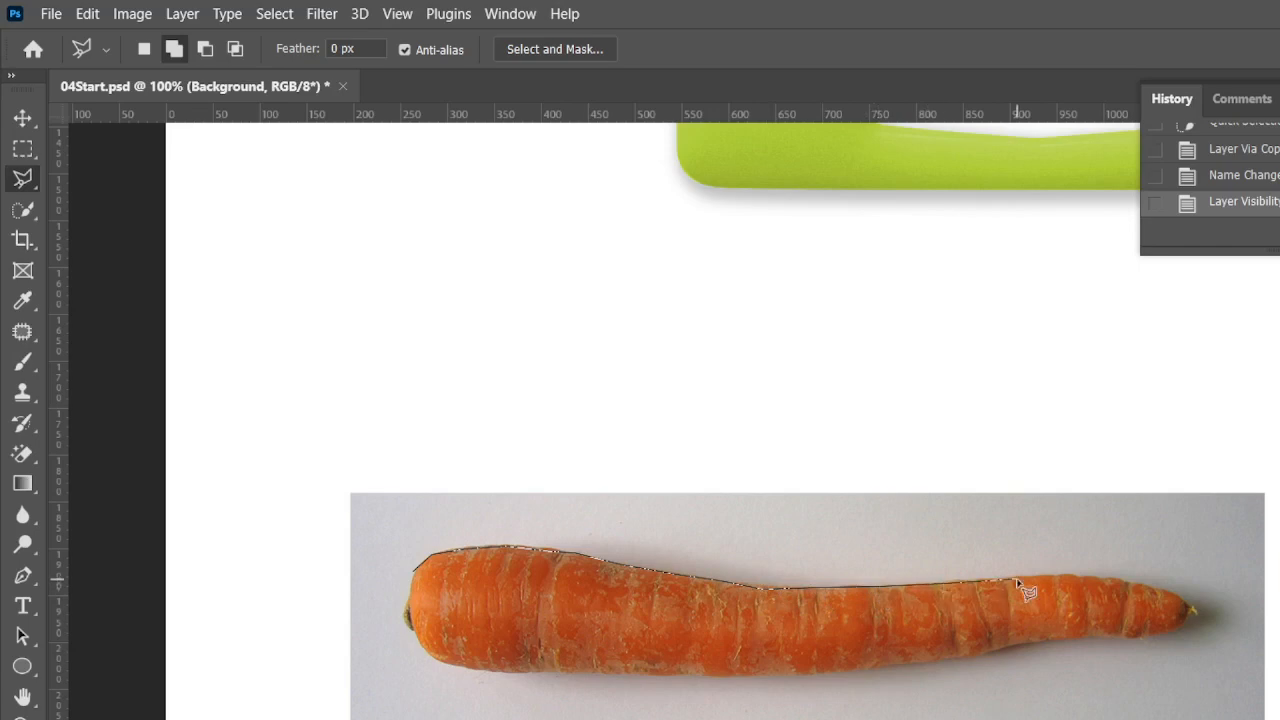
{"action": "left_click", "coordinate": [1101, 575]}
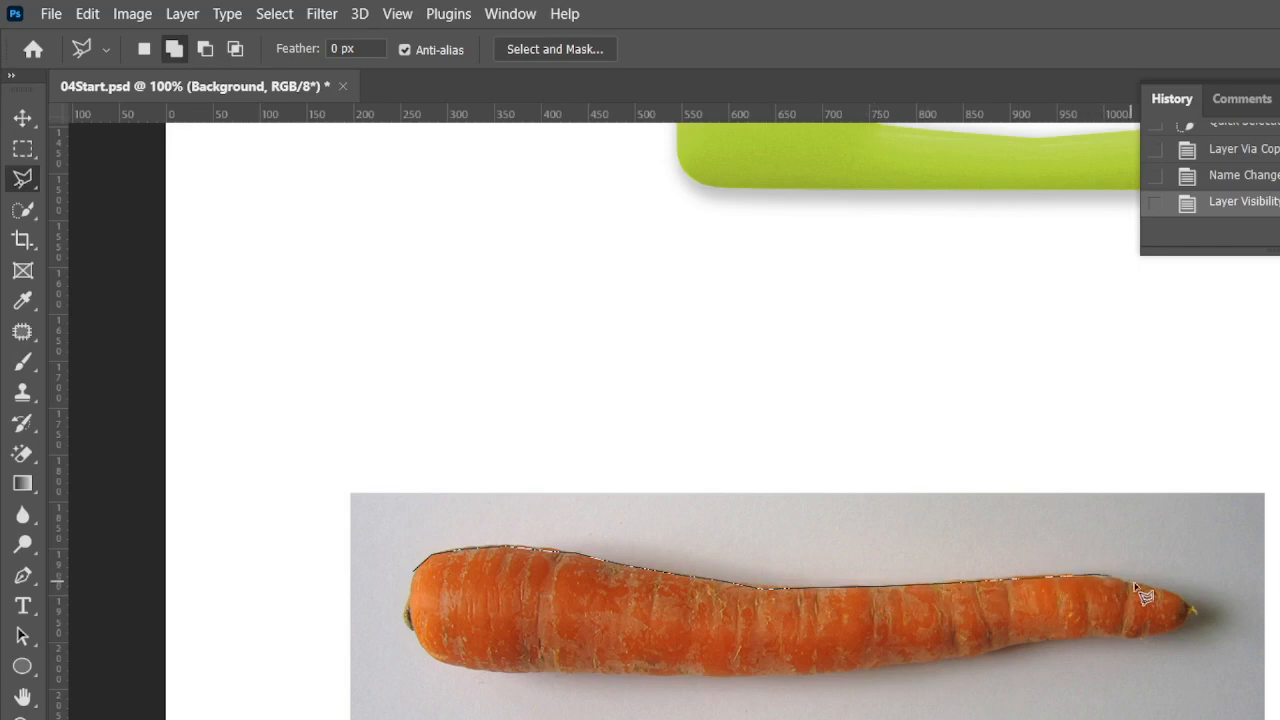
{"action": "left_click", "coordinate": [1180, 625]}
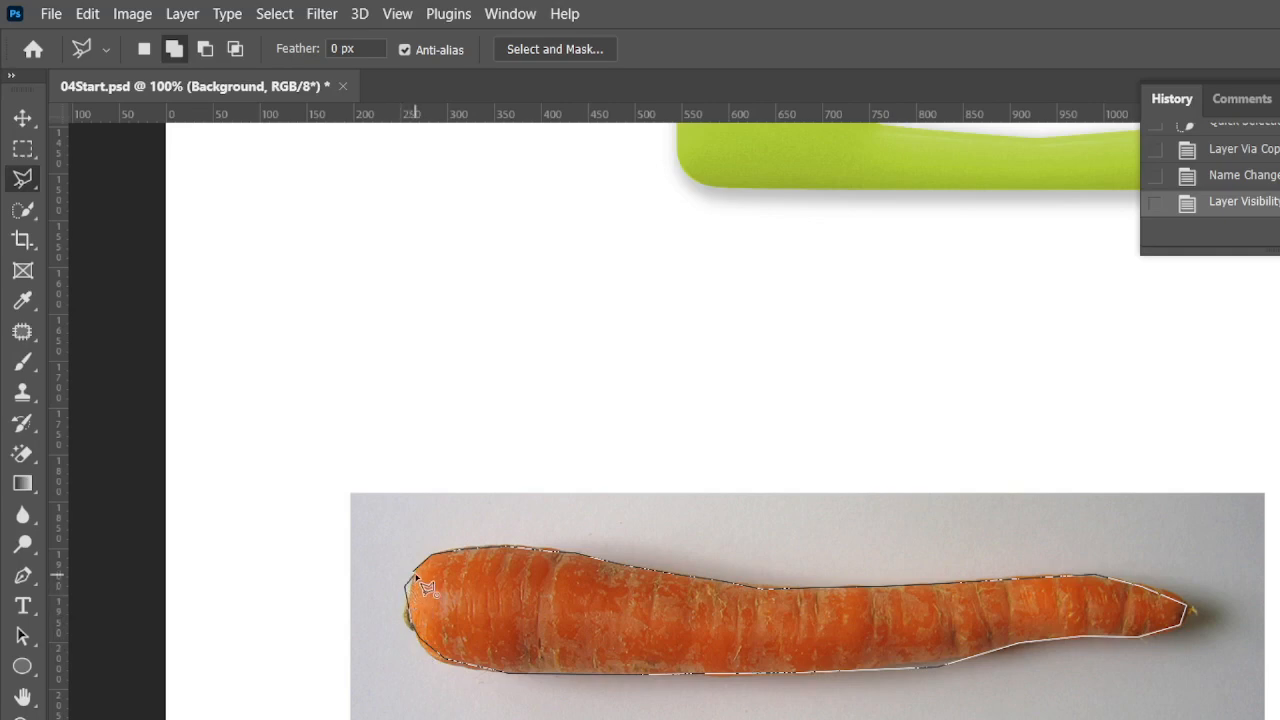
{"action": "left_click", "coordinate": [462, 561]}
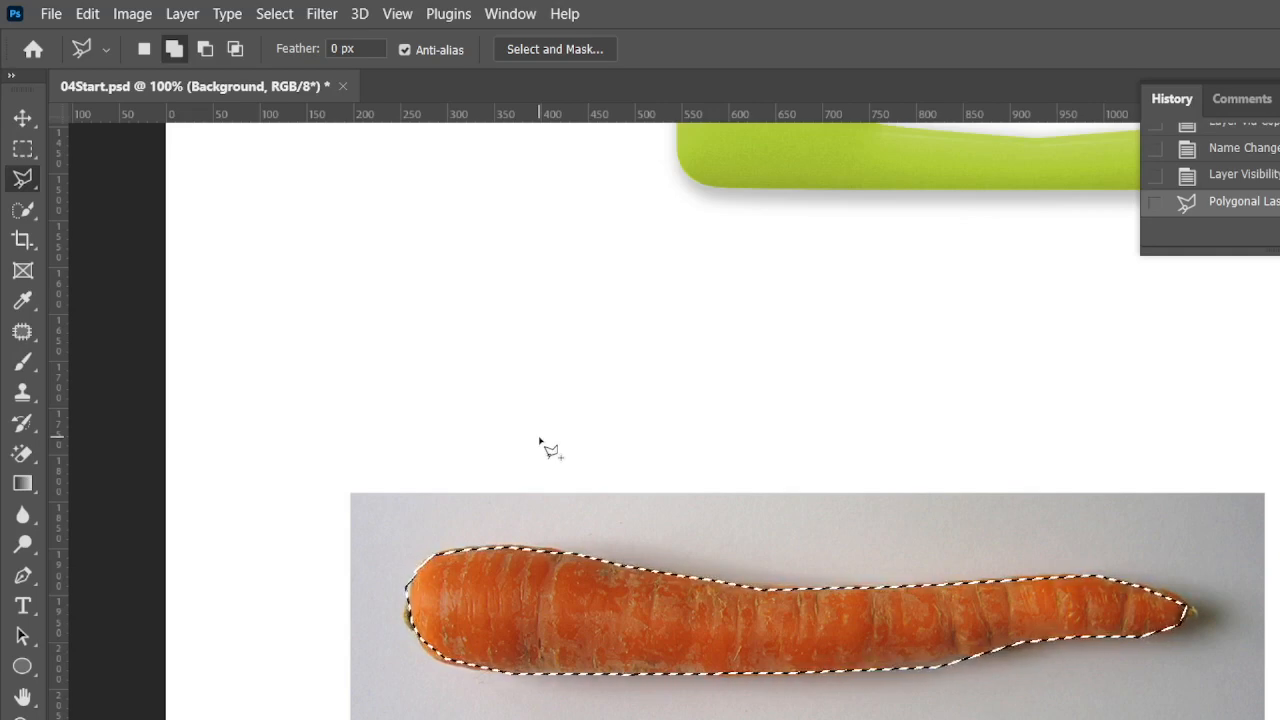
Enter Quick Mask mode to edit the carrot selection as a mask
{"action": "left_click", "coordinate": [284, 17]}
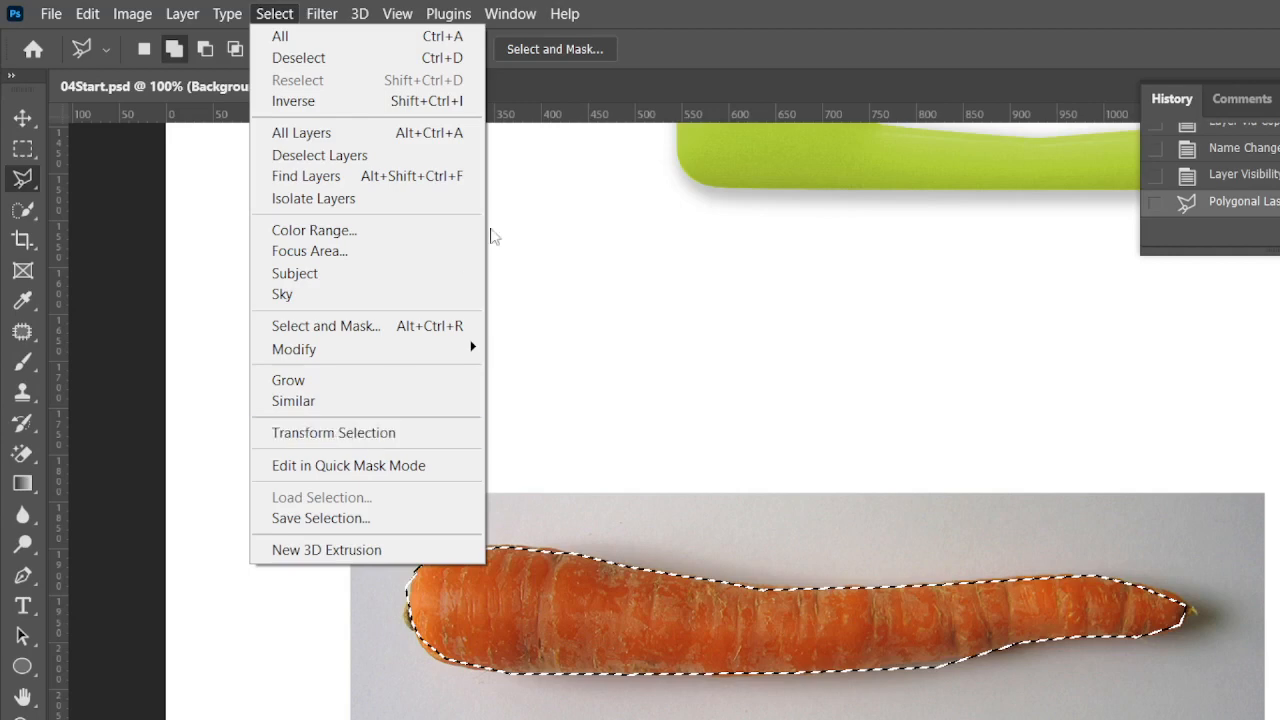
{"action": "left_click", "coordinate": [674, 5]}
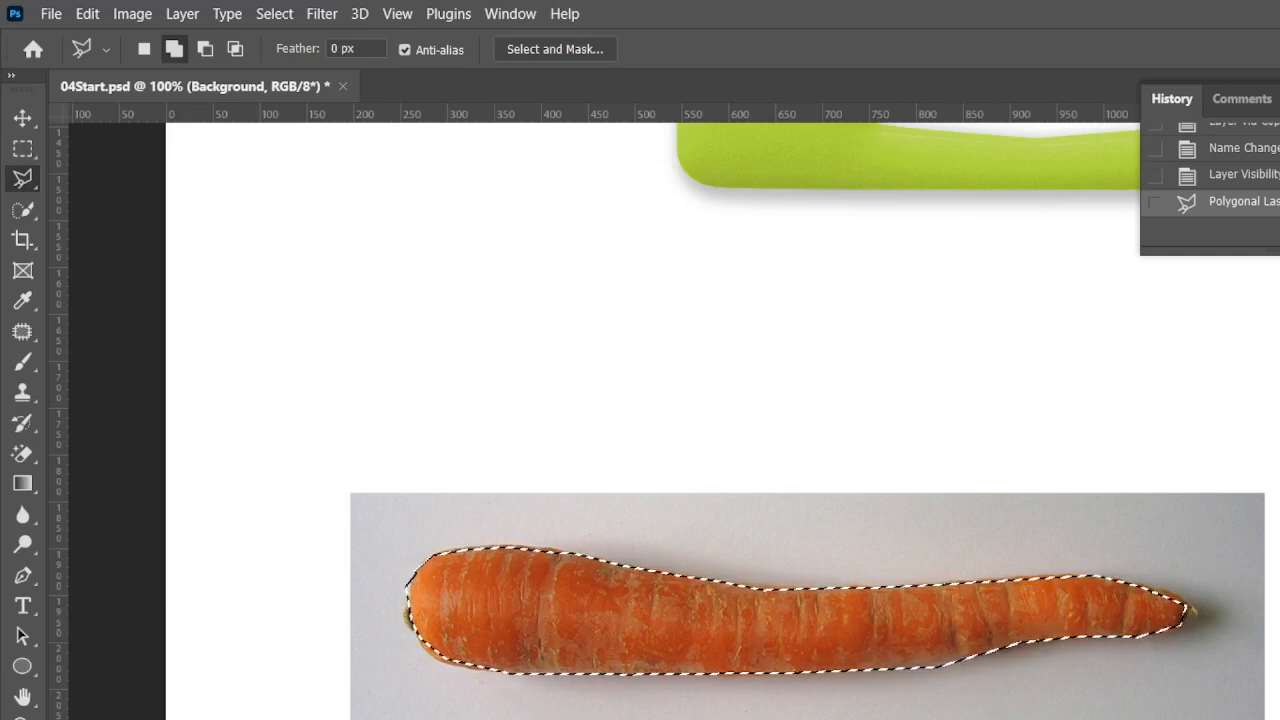
{"action": "key", "text": "q"}
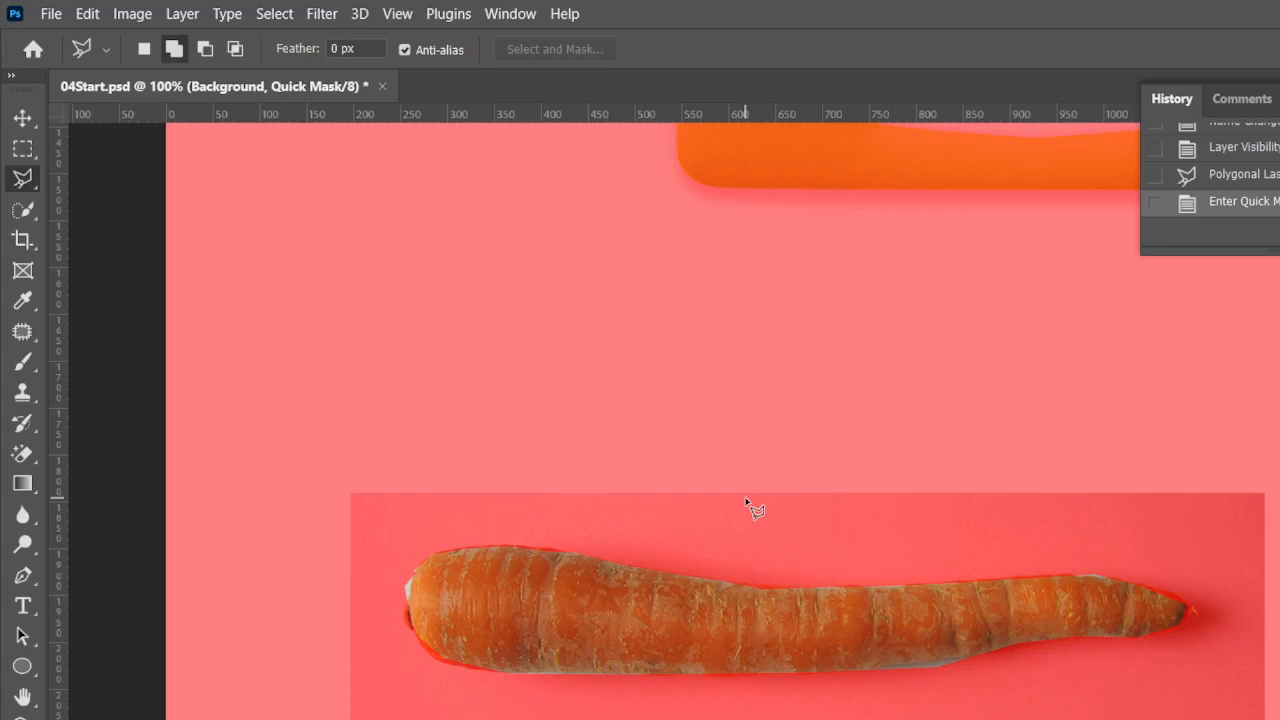
Paint on the quick mask with a 60 px brush to correct the mask edge at the carrot's thick end and along its underside
{"action": "left_click", "coordinate": [24, 364]}
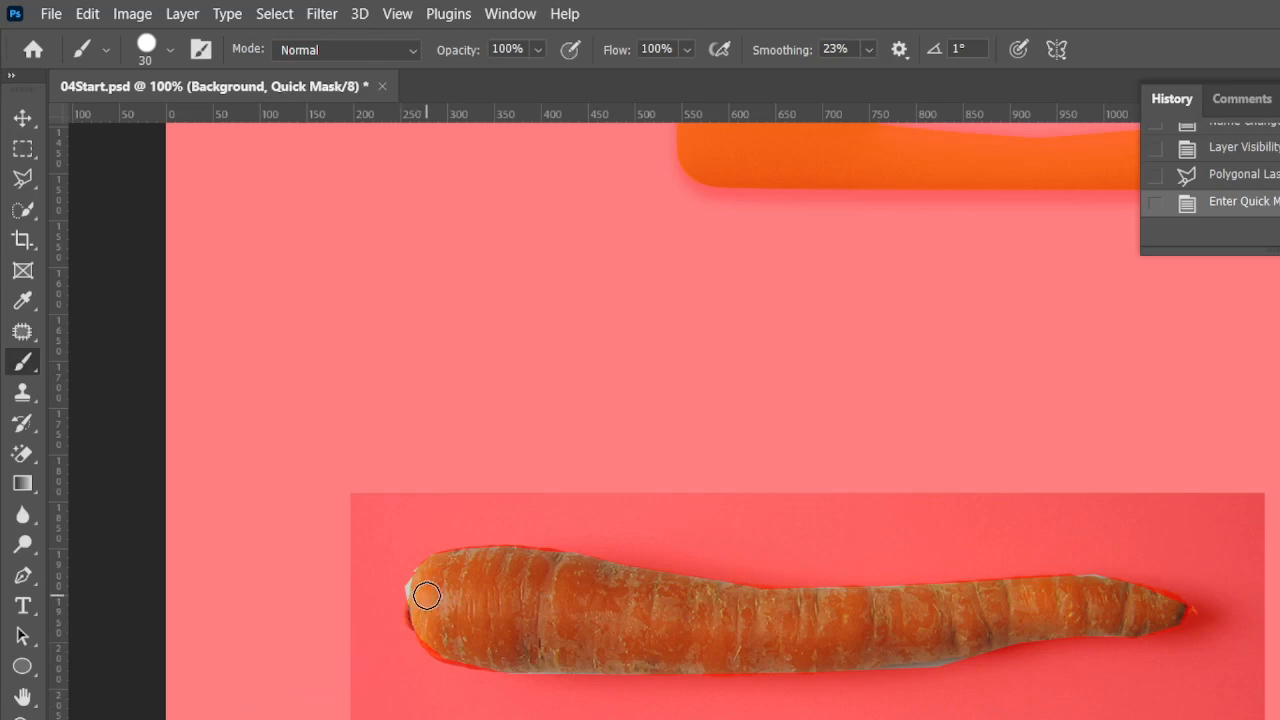
{"action": "key", "text": "bracketright"}
{"action": "key", "text": "bracketright"}
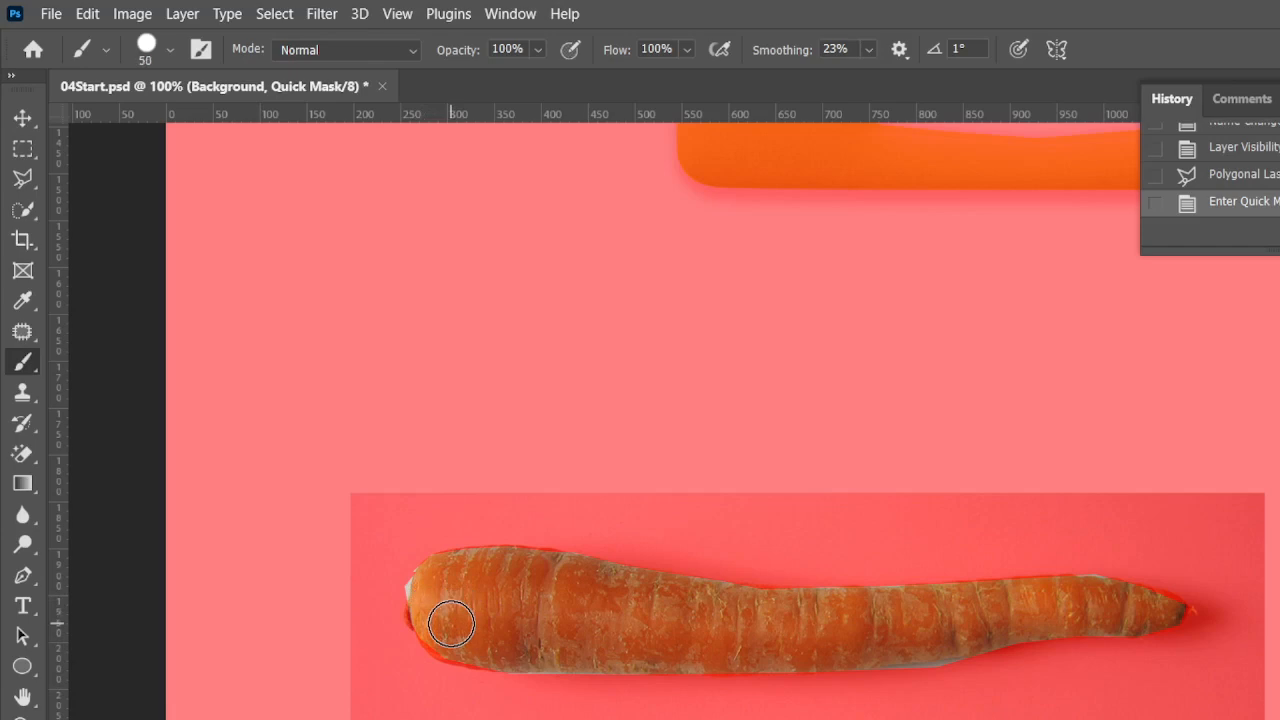
{"action": "key", "text": "bracketright"}
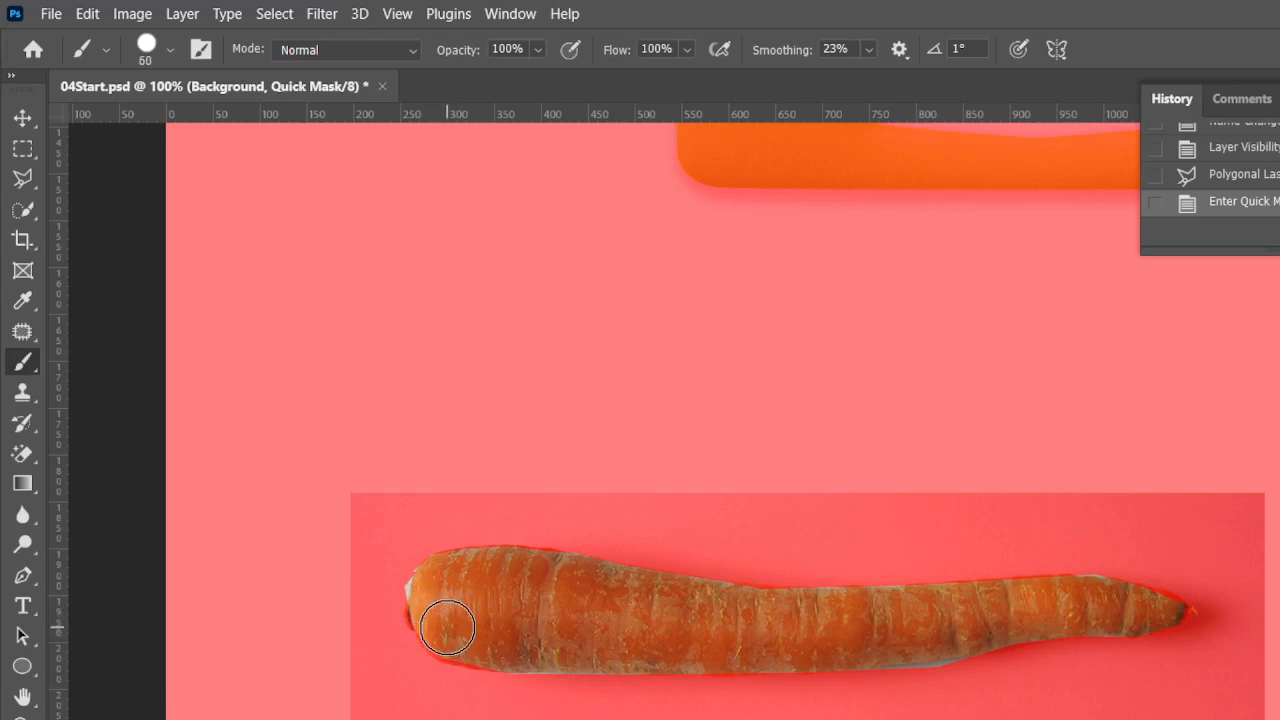
{"action": "left_click_drag", "start_coordinate": [446, 628], "coordinate": [494, 646]}
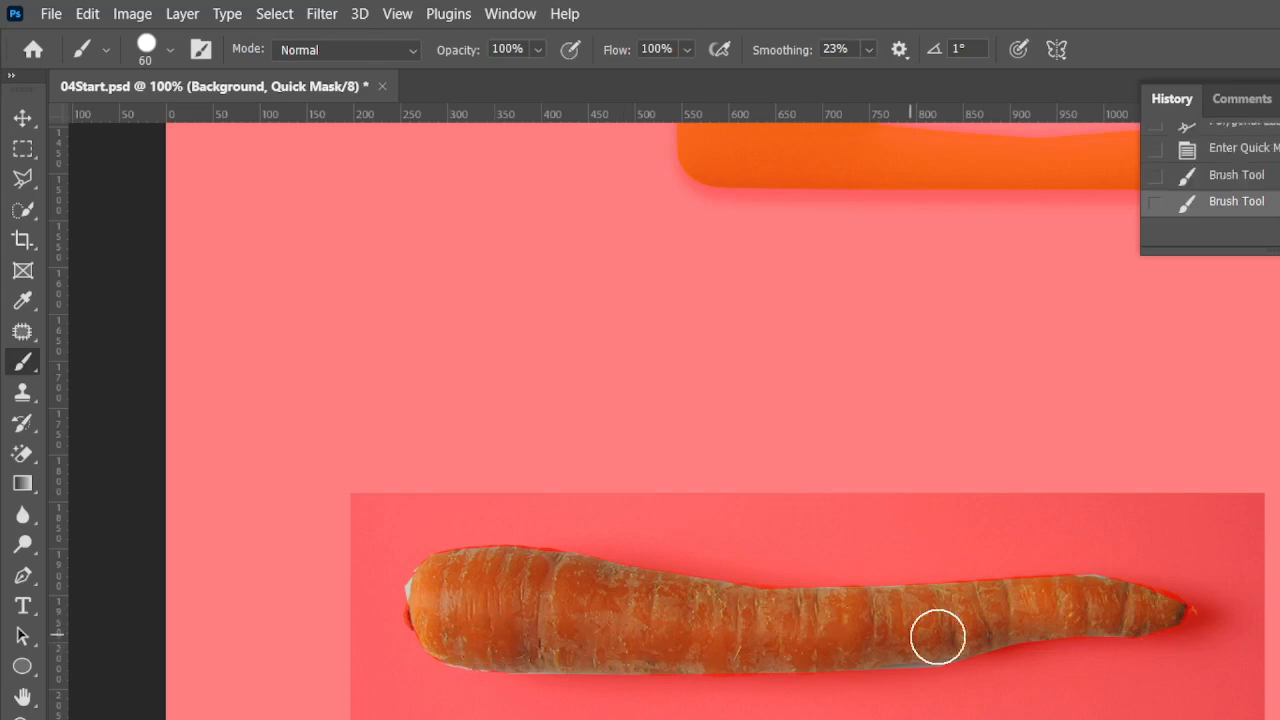
{"action": "mouse_move", "coordinate": [938, 637]}
{"action": "left_mouse_down"}
{"action": "mouse_move", "coordinate": [984, 644]}
{"action": "mouse_move", "coordinate": [973, 624]}
{"action": "mouse_move", "coordinate": [1019, 629]}
{"action": "mouse_move", "coordinate": [1088, 612]}
{"action": "left_mouse_up"}
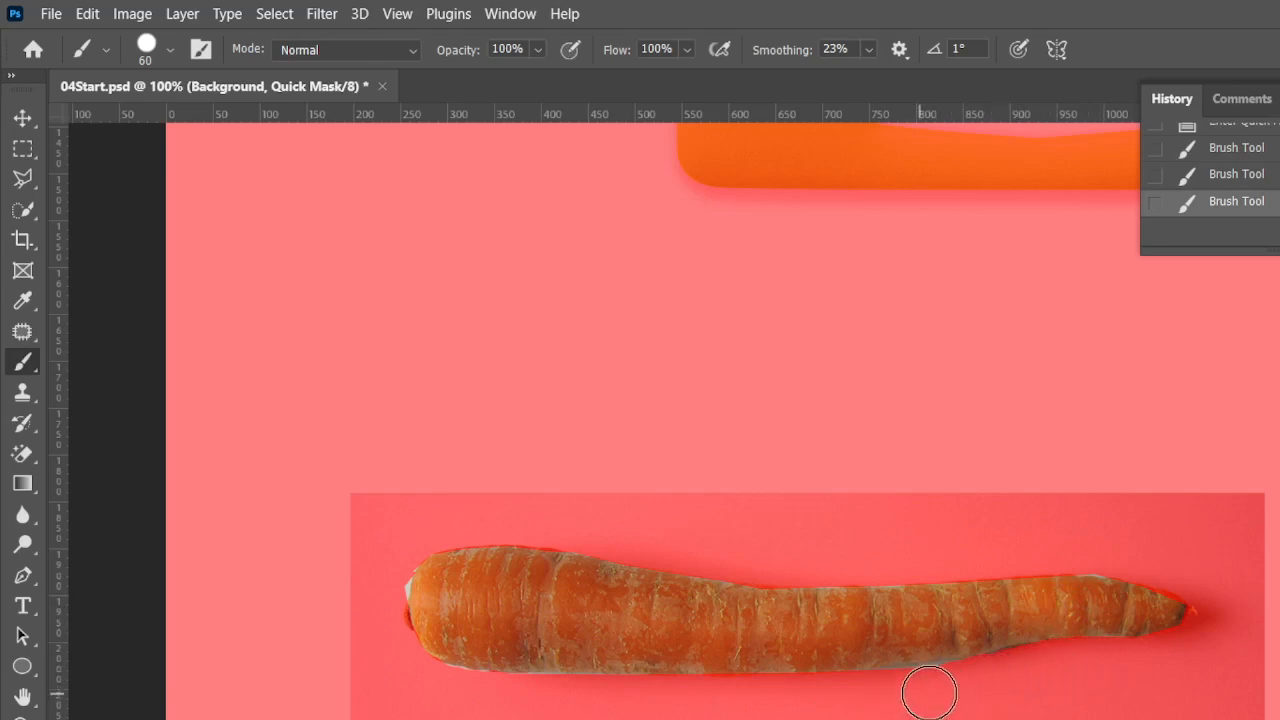
{"action": "left_click_drag", "start_coordinate": [929, 693], "coordinate": [1000, 689]}
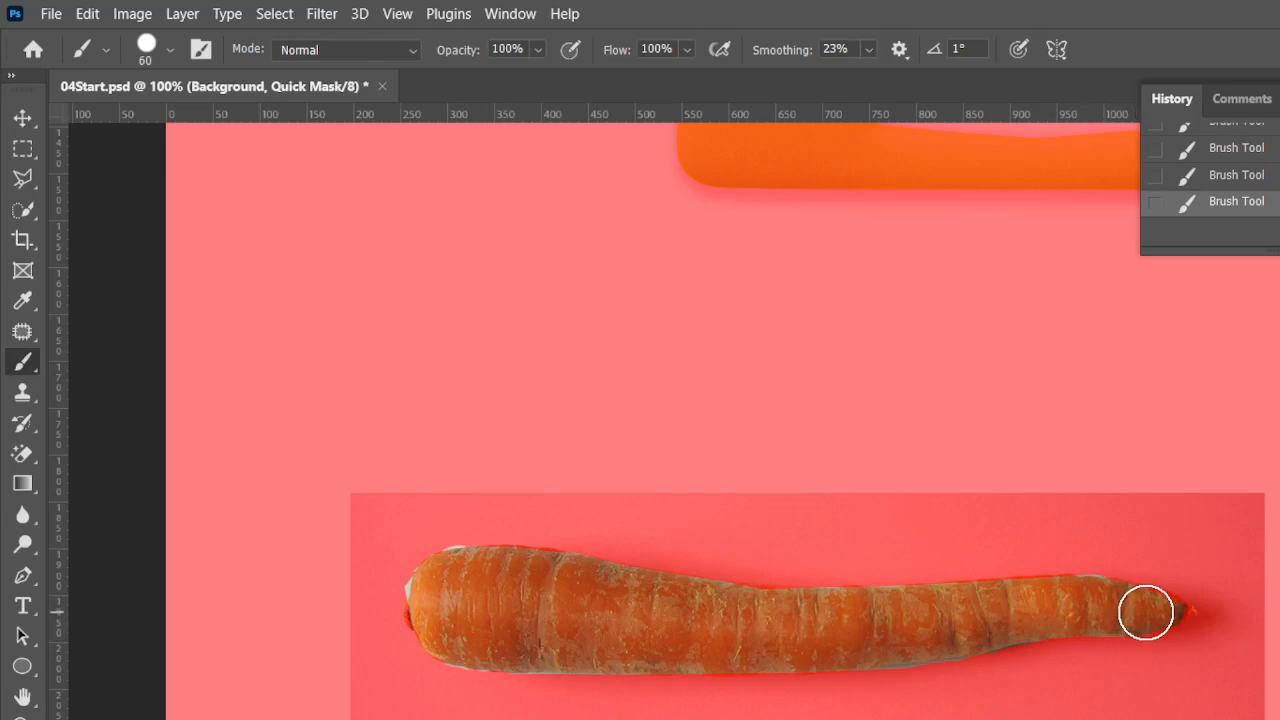
Refine the mask at the carrot's tip and thick end with a 45 px brush, and exit Quick Mask mode
{"action": "key", "text": "bracketleft"}
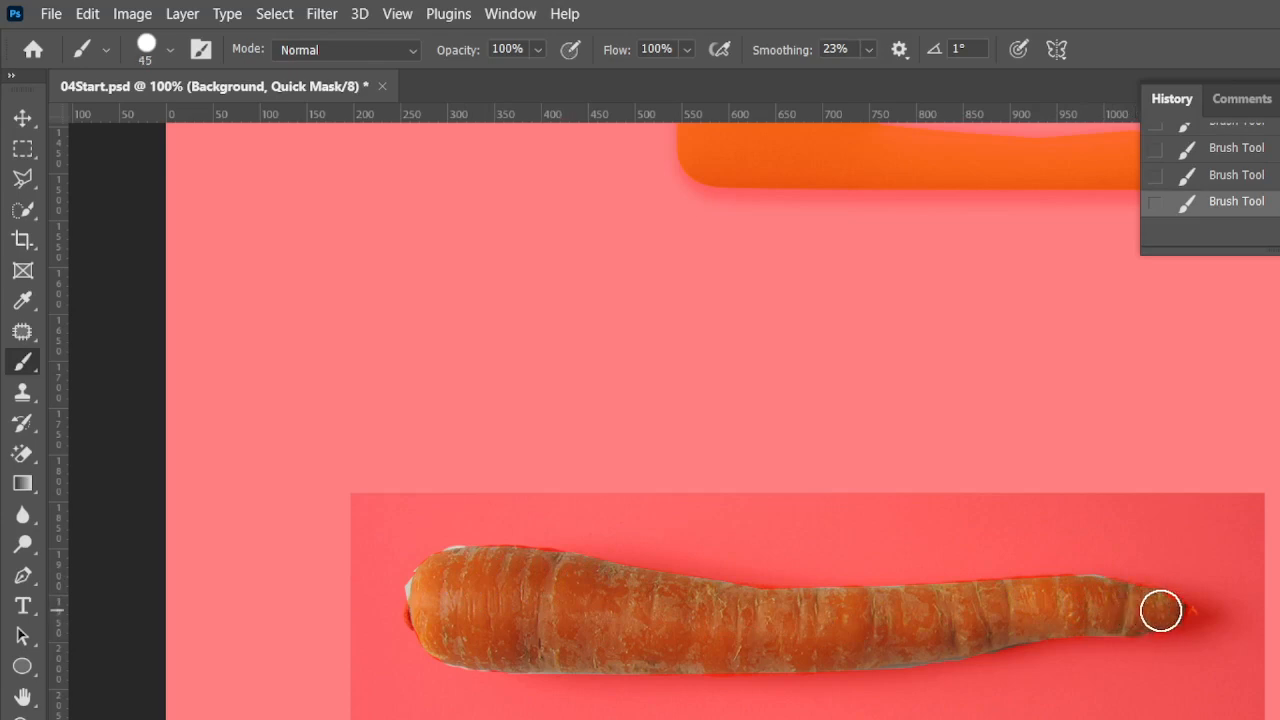
{"action": "left_click", "coordinate": [1169, 614]}
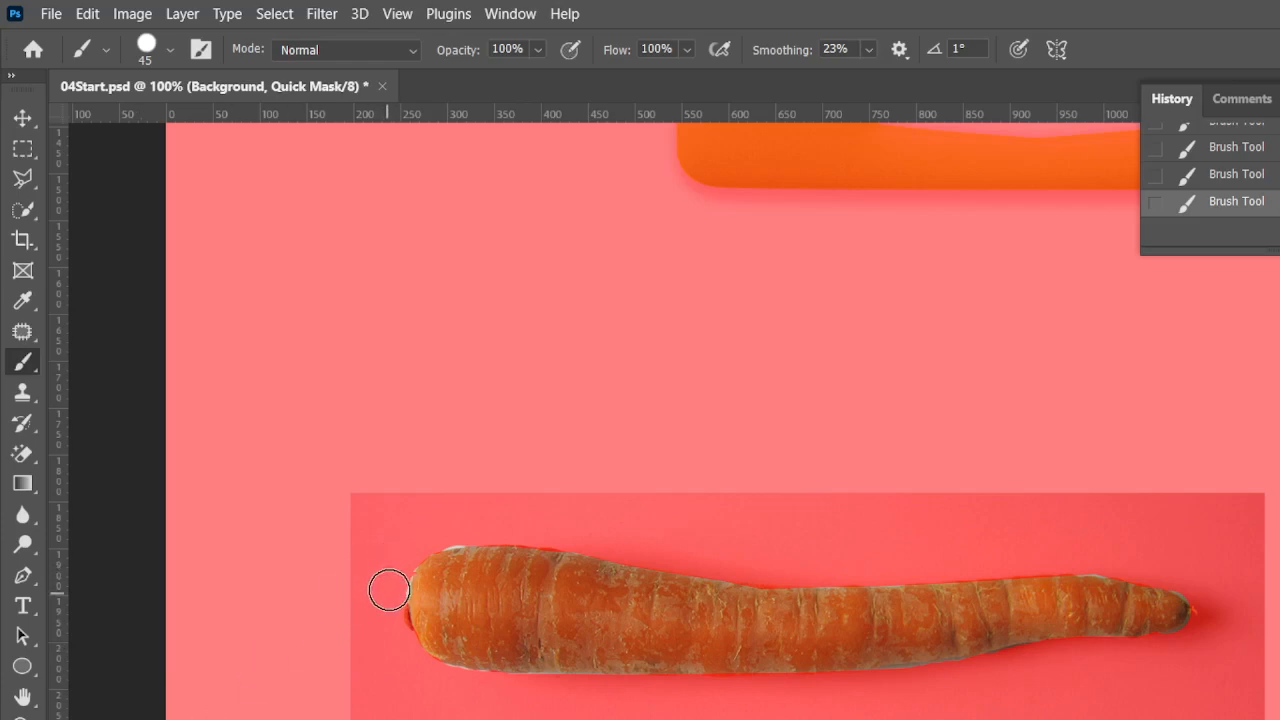
{"action": "mouse_move", "coordinate": [393, 568]}
{"action": "left_mouse_down"}
{"action": "mouse_move", "coordinate": [429, 529]}
{"action": "mouse_move", "coordinate": [453, 527]}
{"action": "left_mouse_up"}
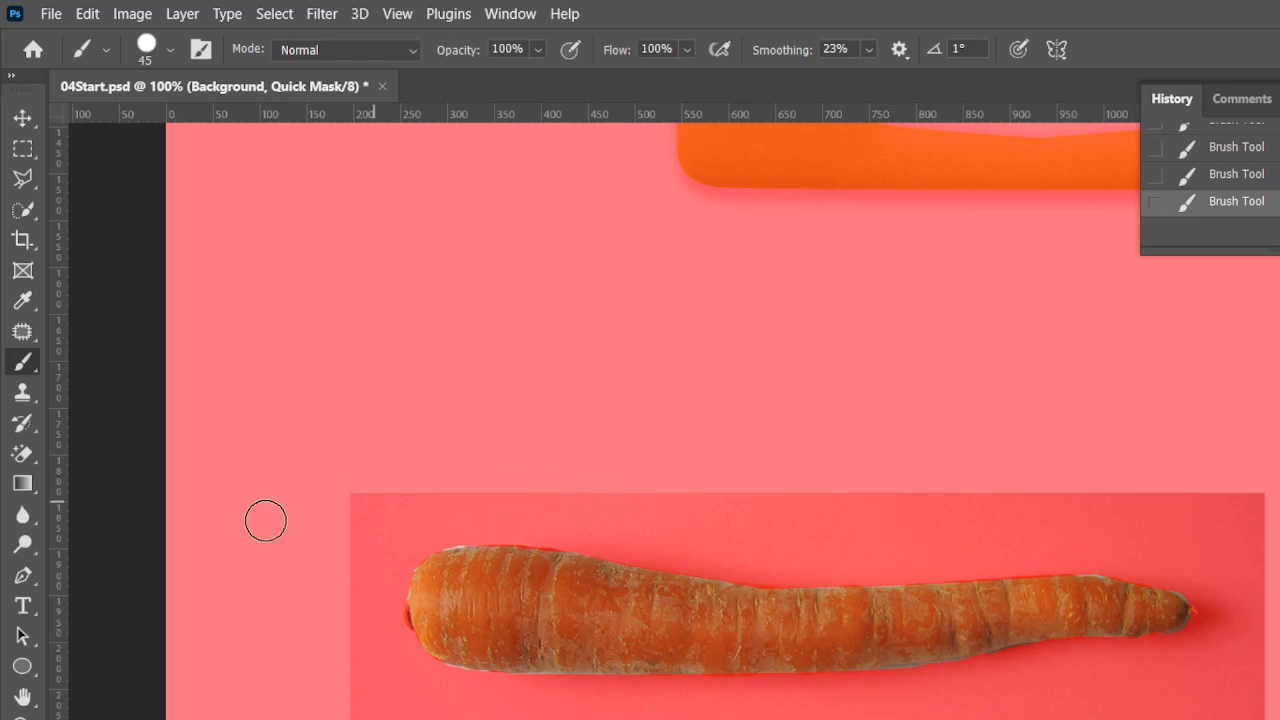
{"action": "key", "text": "q"}
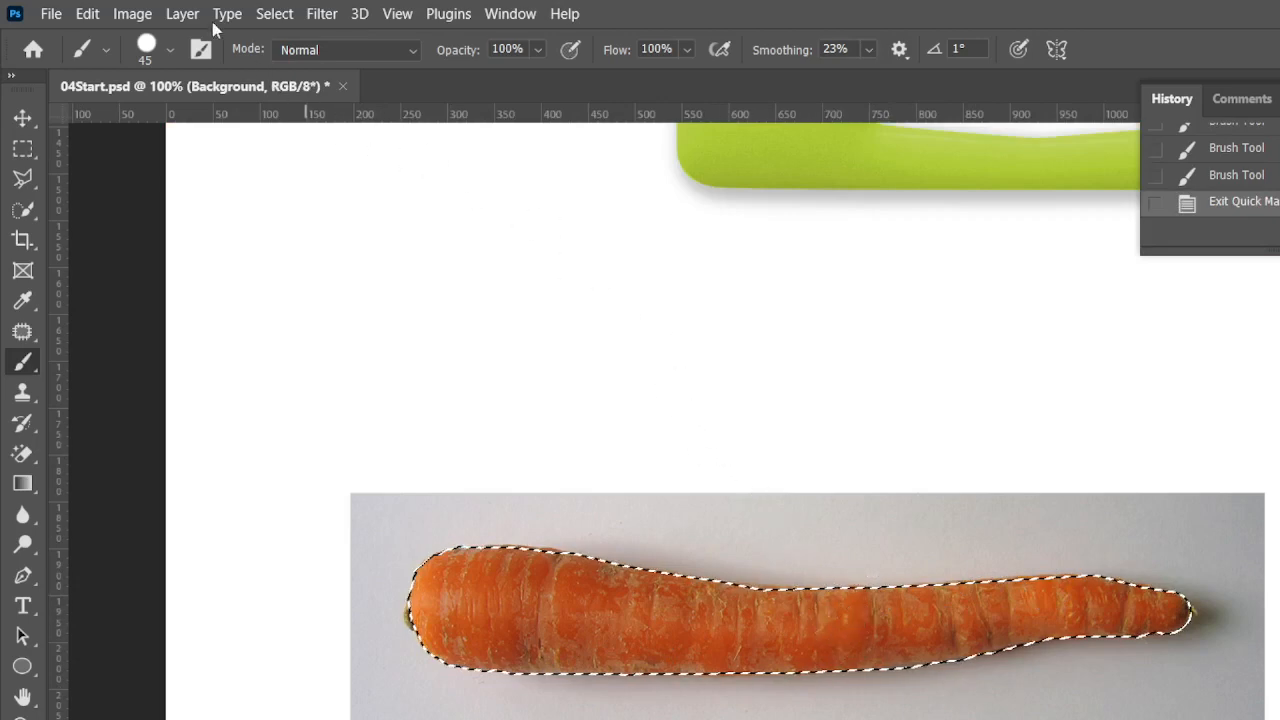
Copy the selected carrot to a new layer, rename and hide the copy, and make Background active again
{"action": "left_click", "coordinate": [182, 13]}
{"action": "mouse_move", "coordinate": [376, 45]}
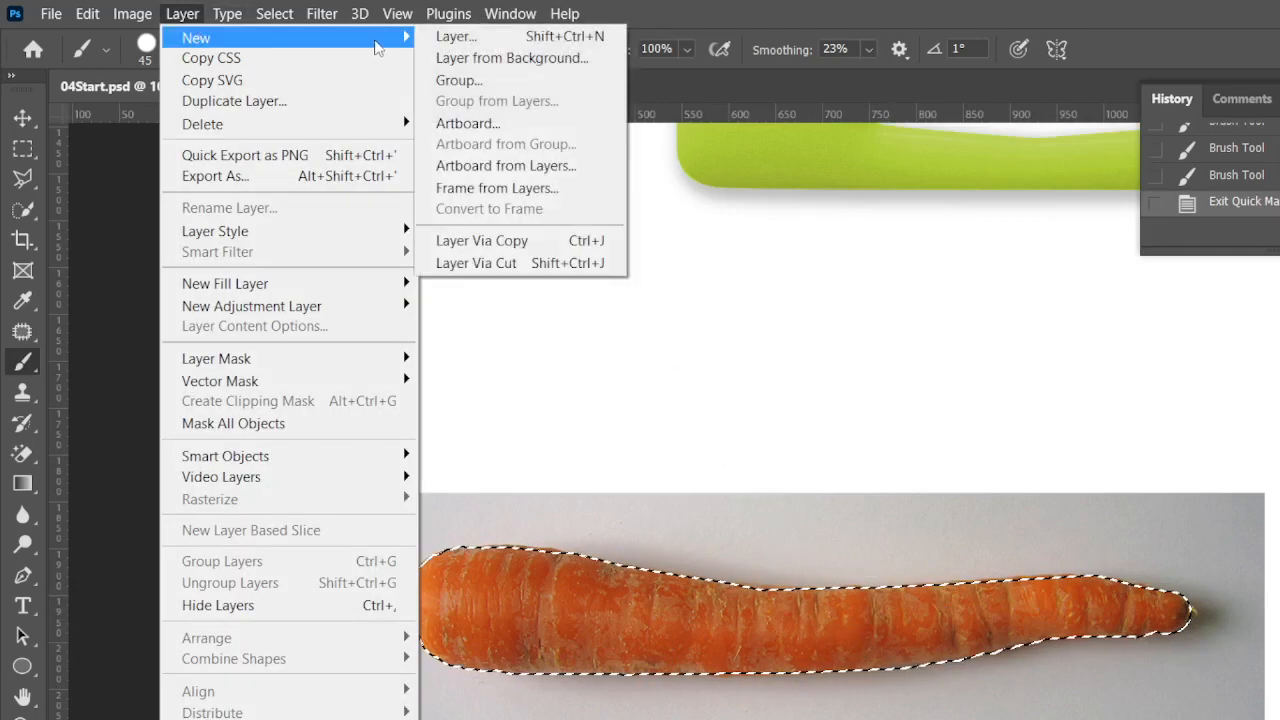
{"action": "left_click", "coordinate": [497, 252]}
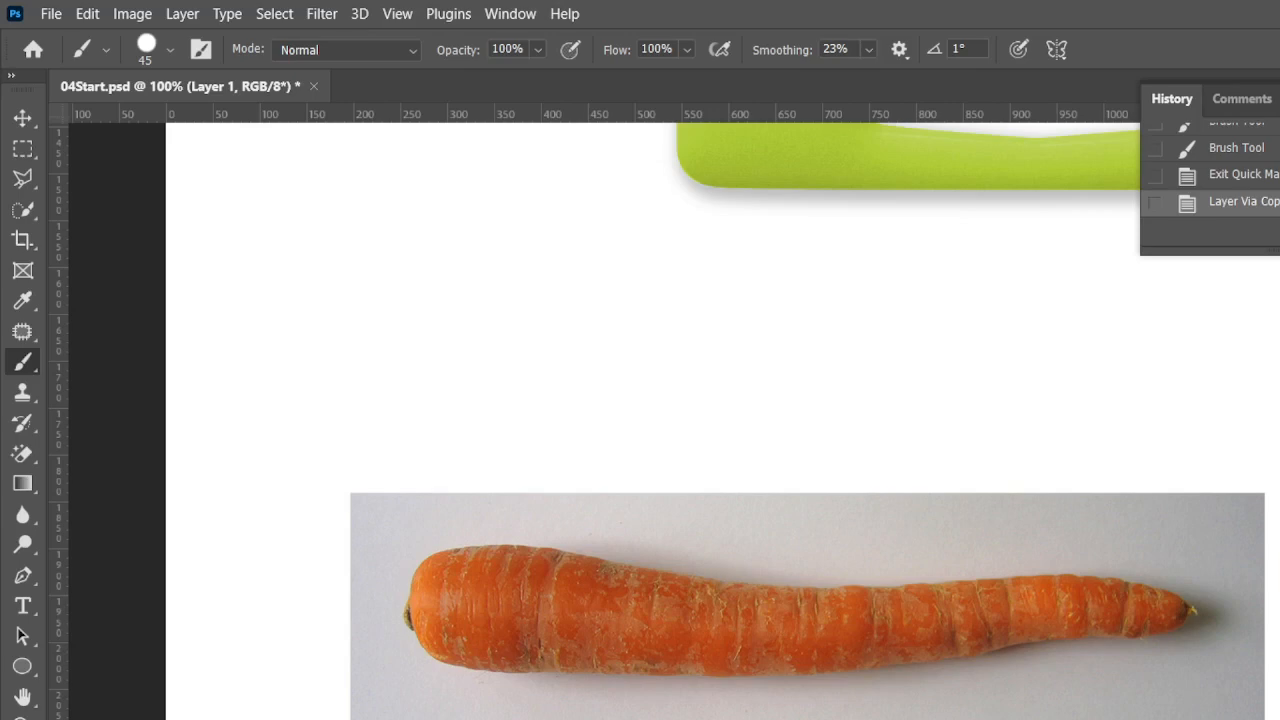
{"action": "key", "text": "Return"}
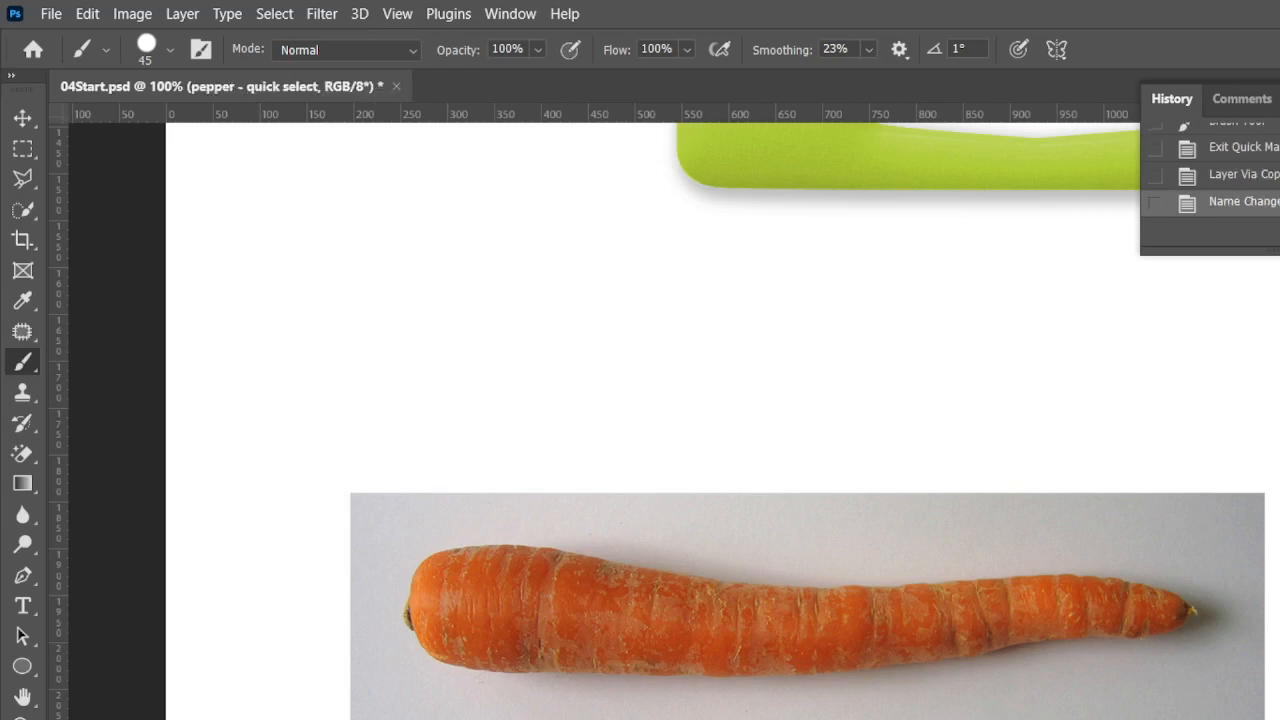
{"action": "key", "text": "ctrl+comma"}
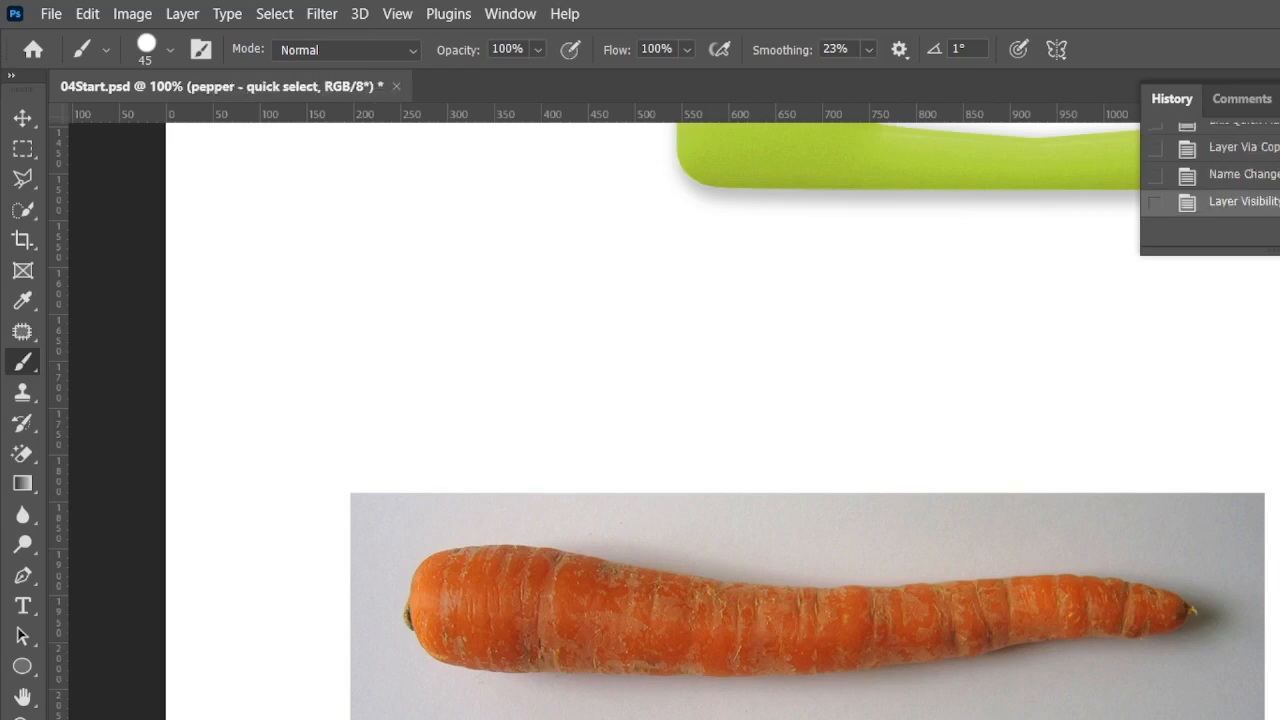
{"action": "key", "text": "alt+comma"}
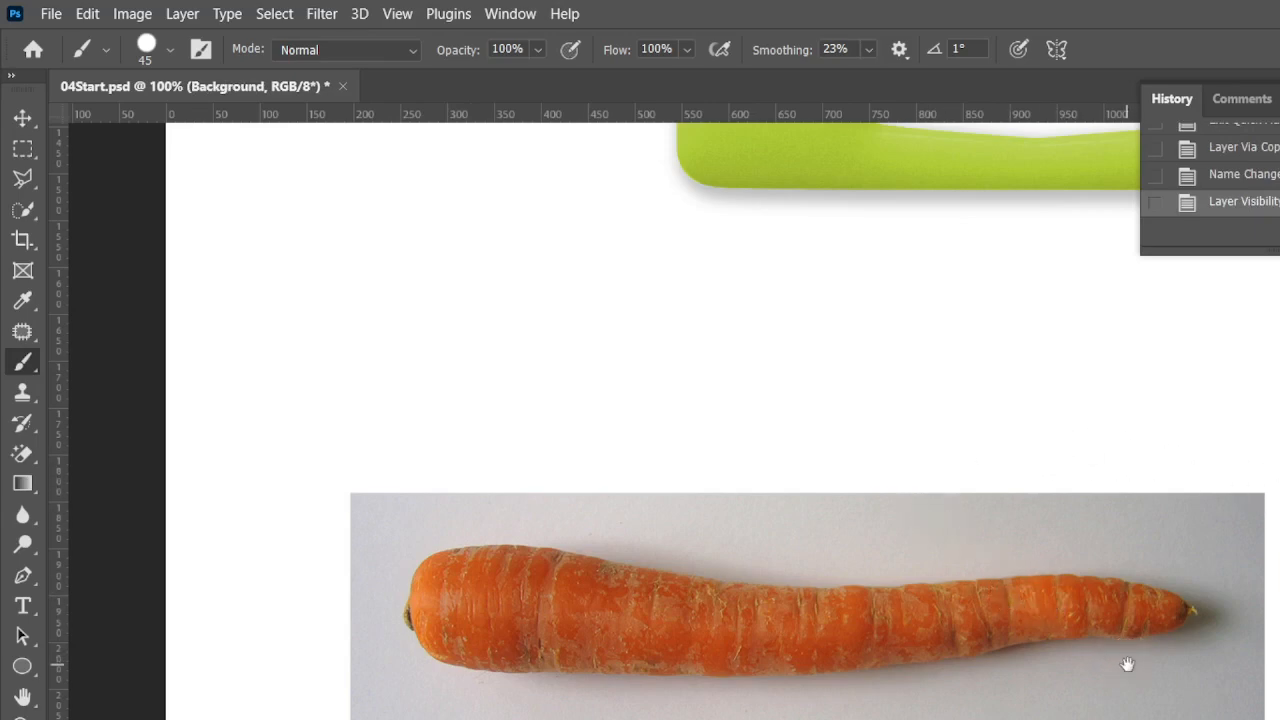
Select the round Salads label with a circular Elliptical Marquee drawn from its center, and nudge the outline to fit its edge
{"action": "mouse_move", "coordinate": [1020, 646]}
{"action": "left_mouse_down"}
{"action": "mouse_move", "coordinate": [500, 686]}
{"action": "mouse_move", "coordinate": [449, 660]}
{"action": "left_mouse_up"}
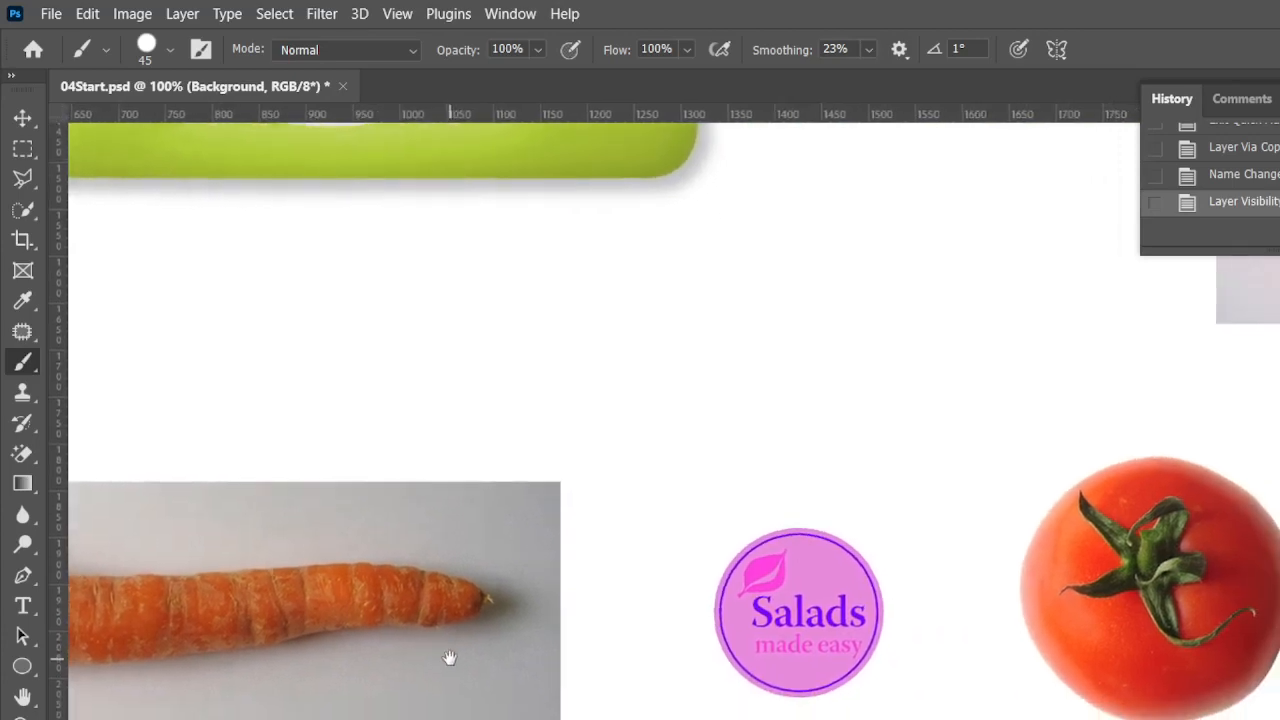
{"action": "left_click", "coordinate": [23, 148]}
{"action": "left_click", "coordinate": [102, 169]}
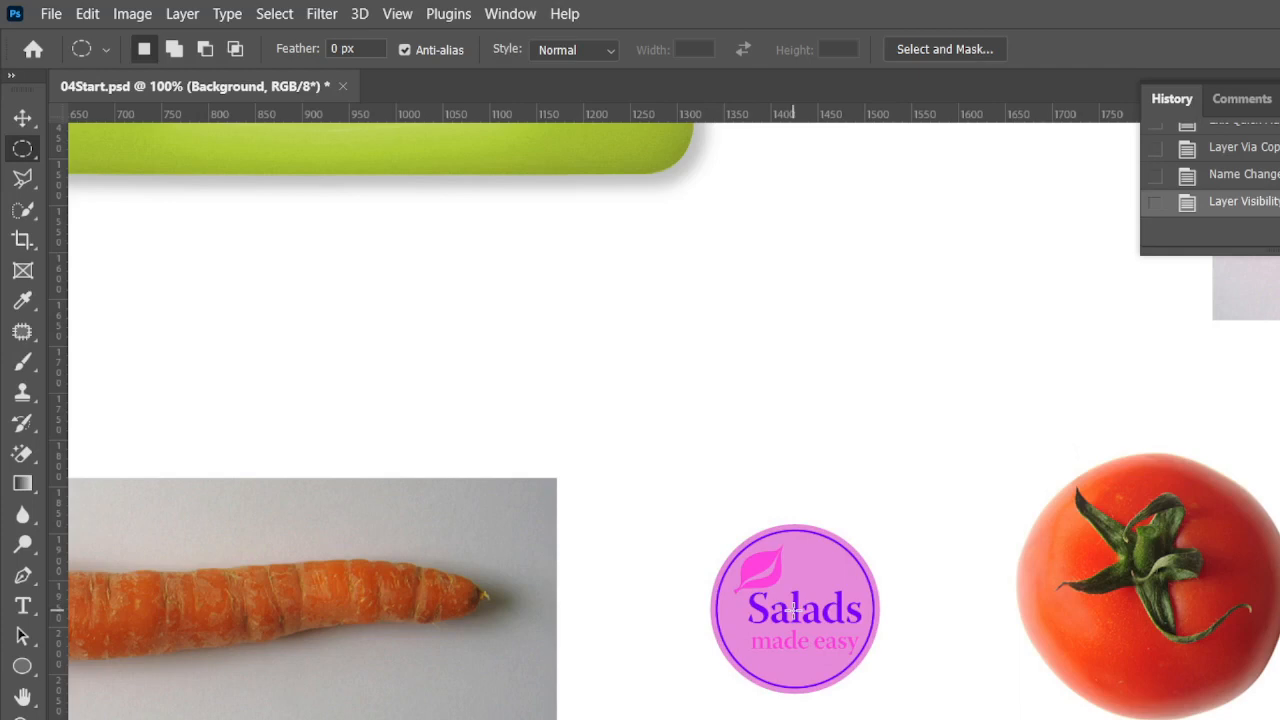
{"action": "scroll", "coordinate": [792, 608], "scroll_direction": "up", "scroll_amount": 2}
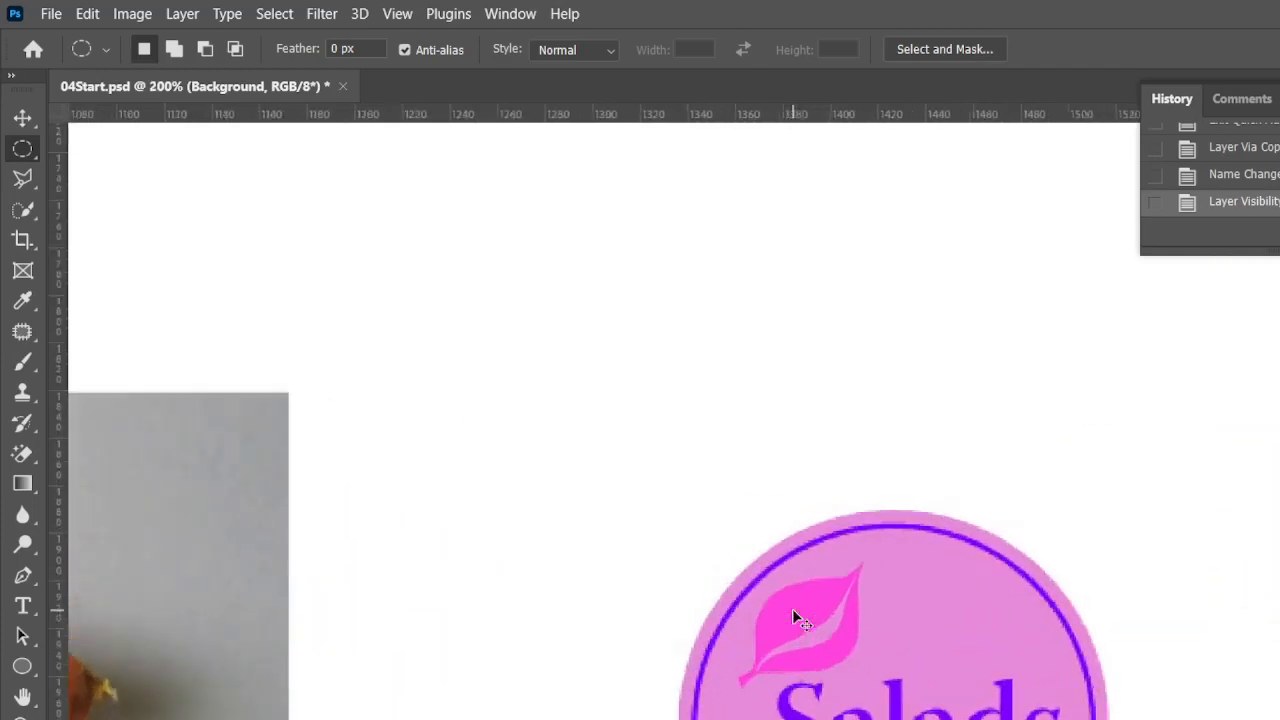
{"action": "scroll", "coordinate": [850, 610], "scroll_direction": "down", "scroll_amount": 1}
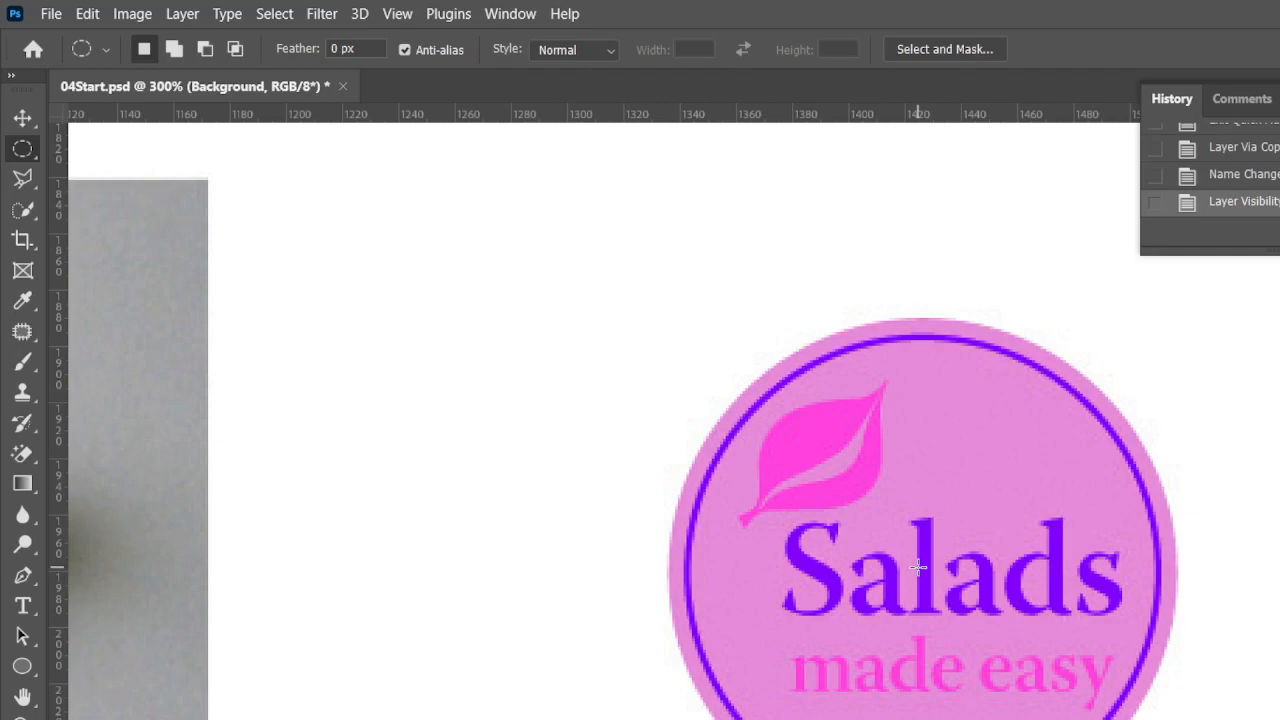
{"action": "left_click_drag", "start_coordinate": [918, 567], "coordinate": [1251, 333]}
{"action": "left_click_drag", "start_coordinate": [1265, 321], "coordinate": [1270, 314]}
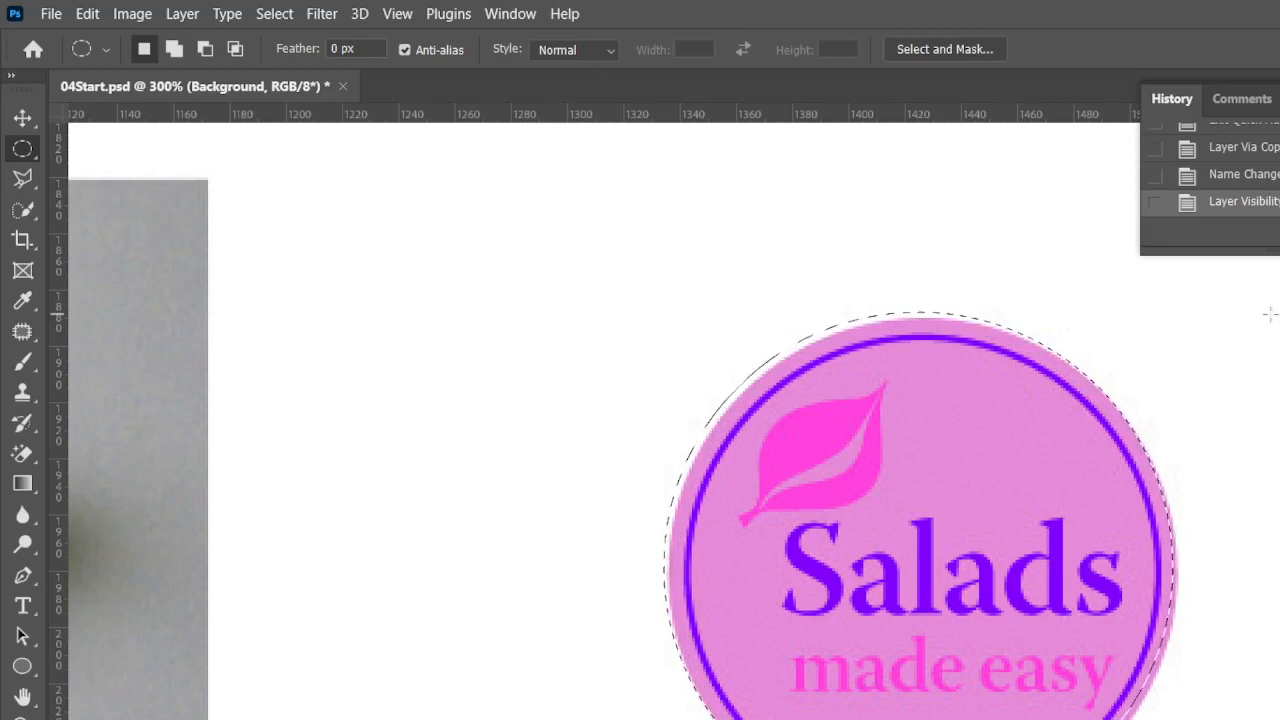
{"action": "left_click_drag", "start_coordinate": [1270, 314], "coordinate": [1270, 314]}
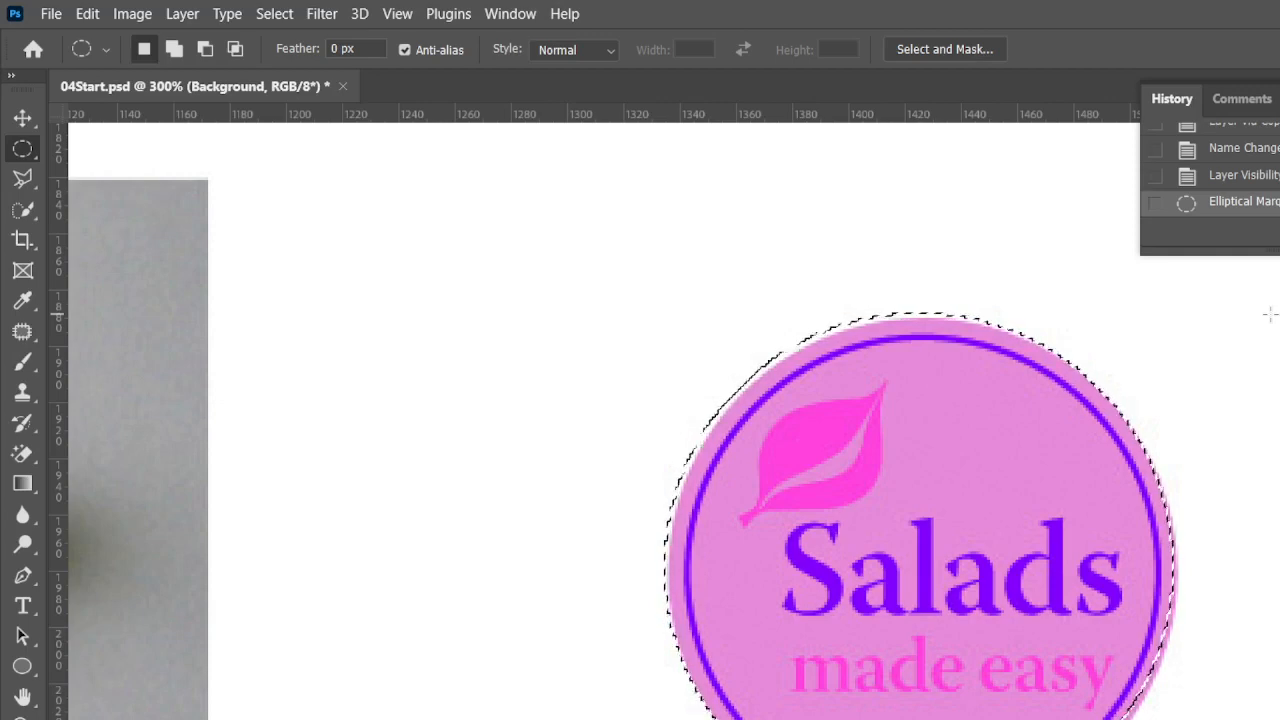
{"action": "key", "text": "Right"}
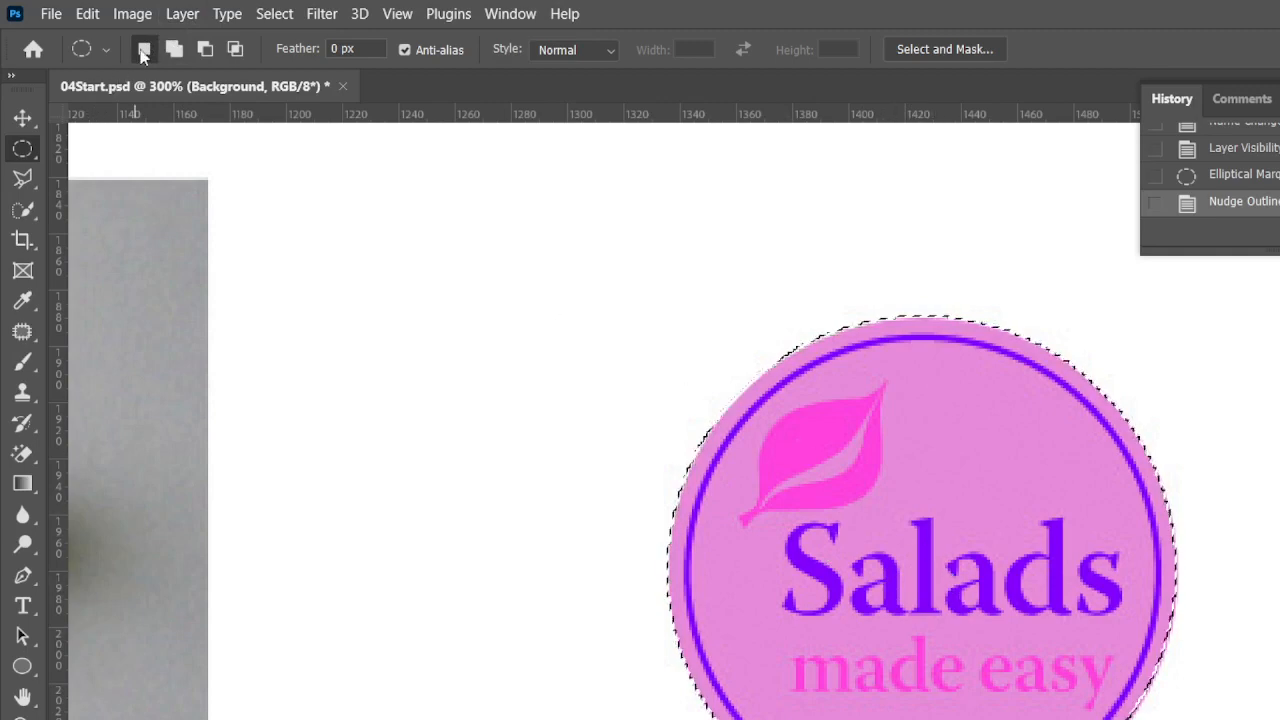
{"action": "left_click", "coordinate": [276, 16]}
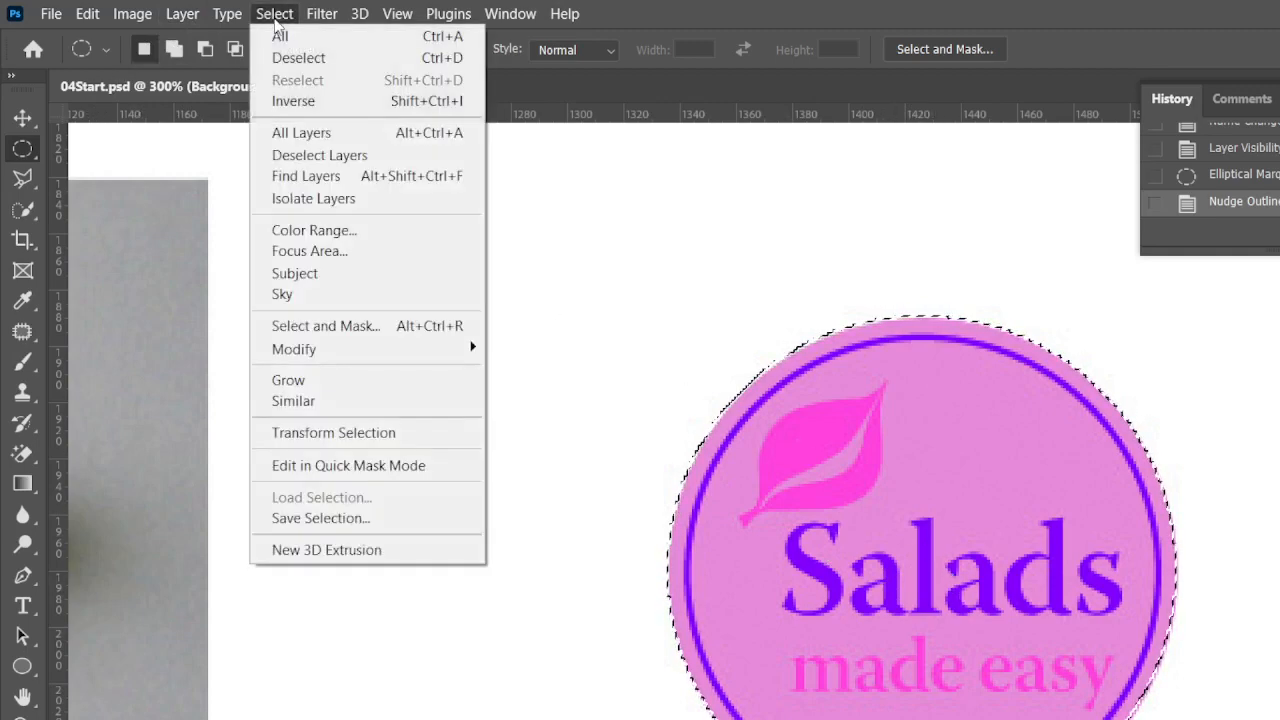
{"action": "left_click", "coordinate": [675, 8]}
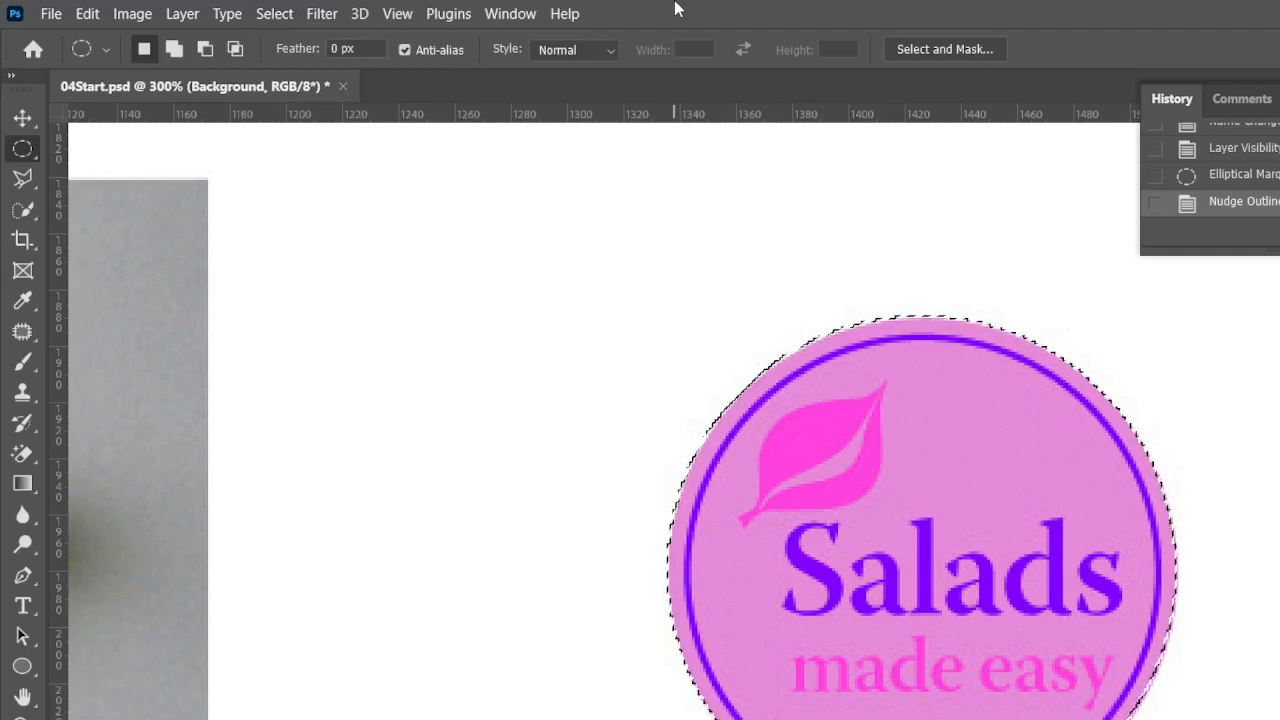
{"action": "left_click", "coordinate": [276, 16]}
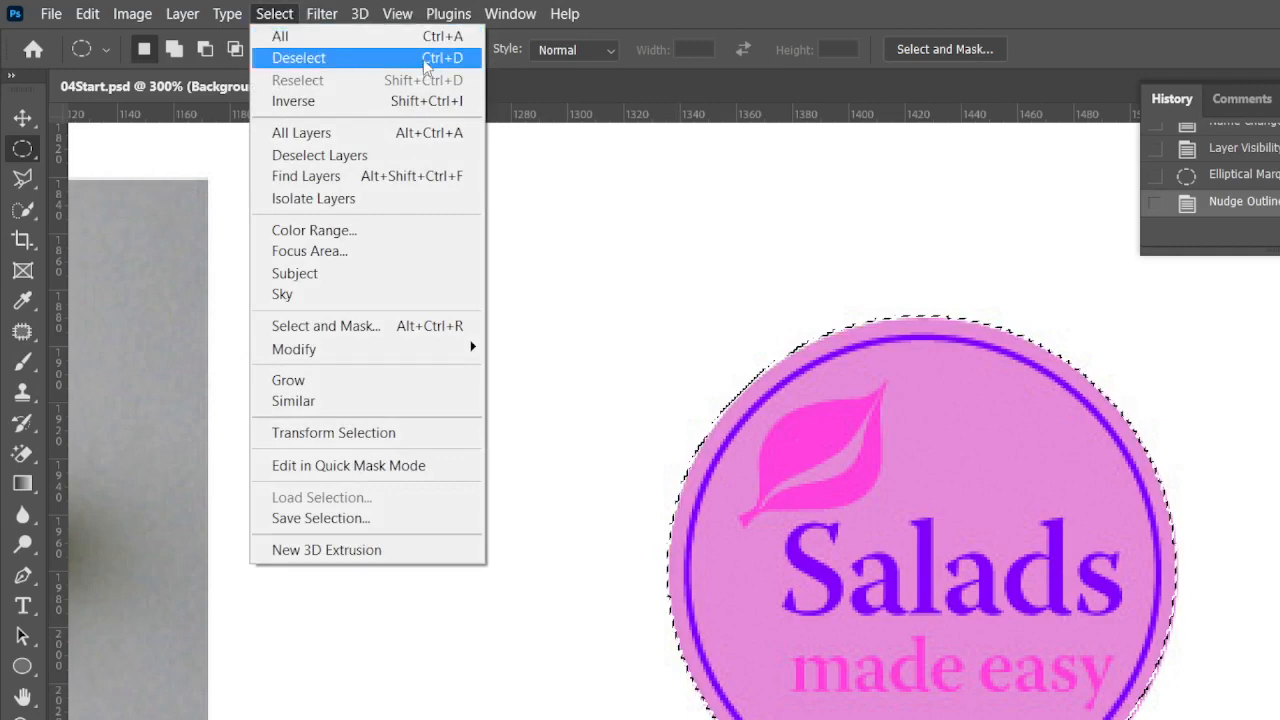
{"action": "left_click", "coordinate": [684, 8]}
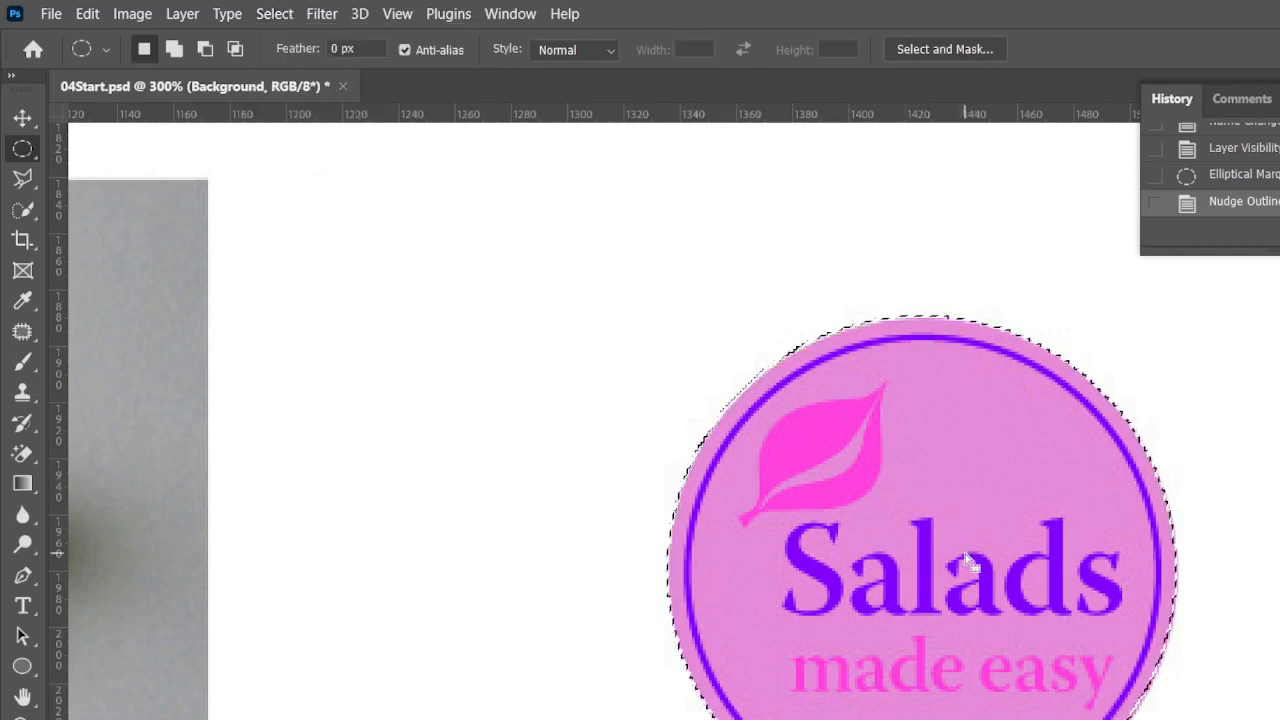
{"action": "left_click", "coordinate": [182, 14]}
{"action": "mouse_move", "coordinate": [250, 37]}
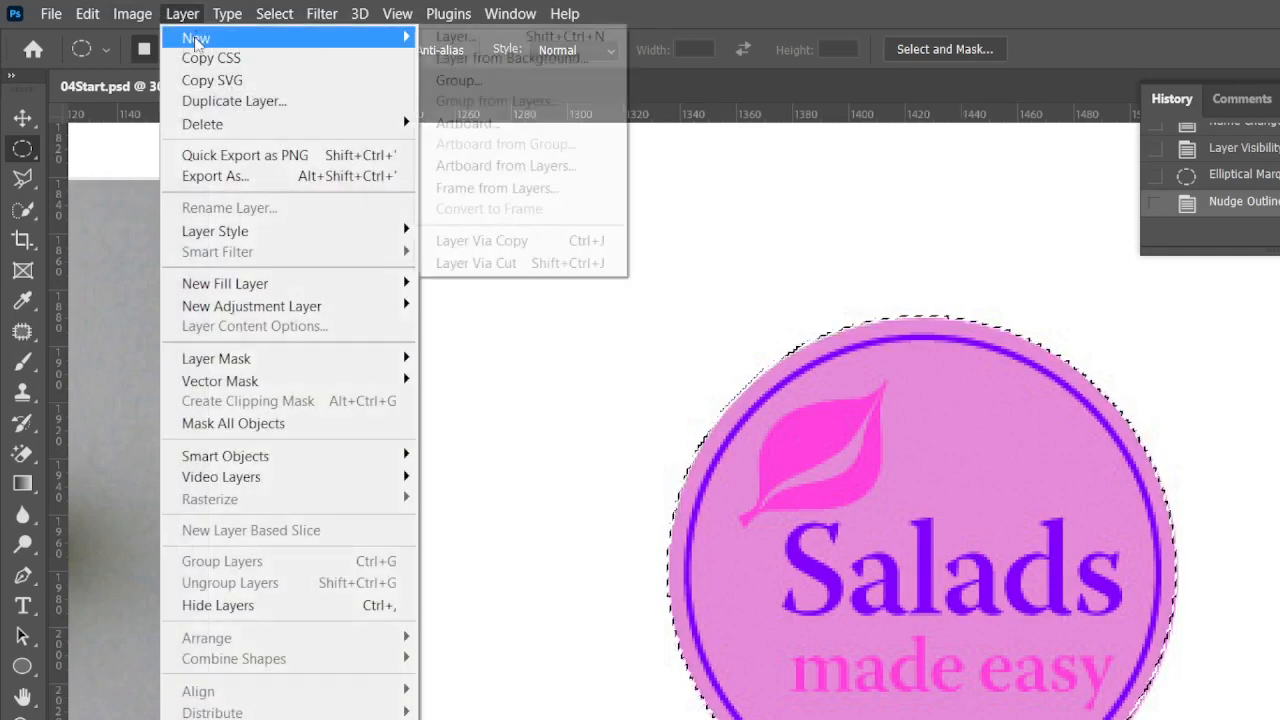
{"action": "left_click", "coordinate": [698, 17]}
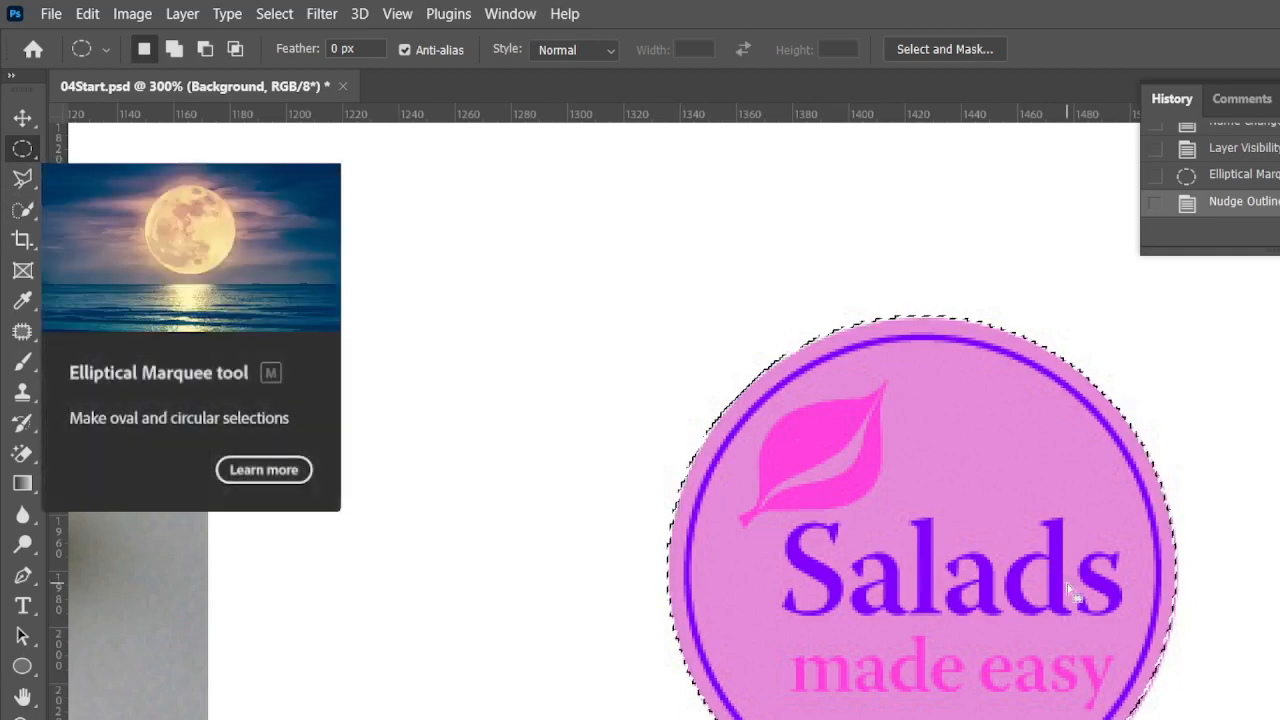
Copy the selected label to a new layer named "label - elliptical marquee", and hide it with Background active again
{"action": "right_click", "coordinate": [932, 455]}
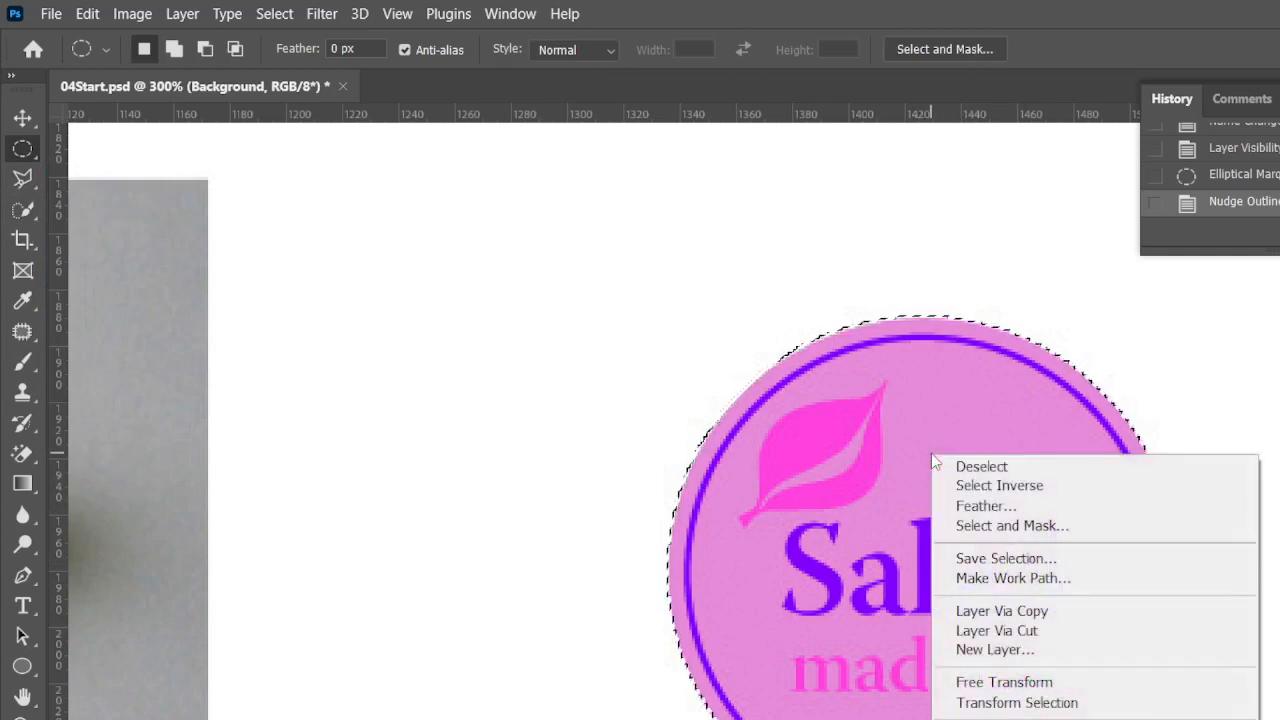
{"action": "left_click", "coordinate": [1033, 612]}
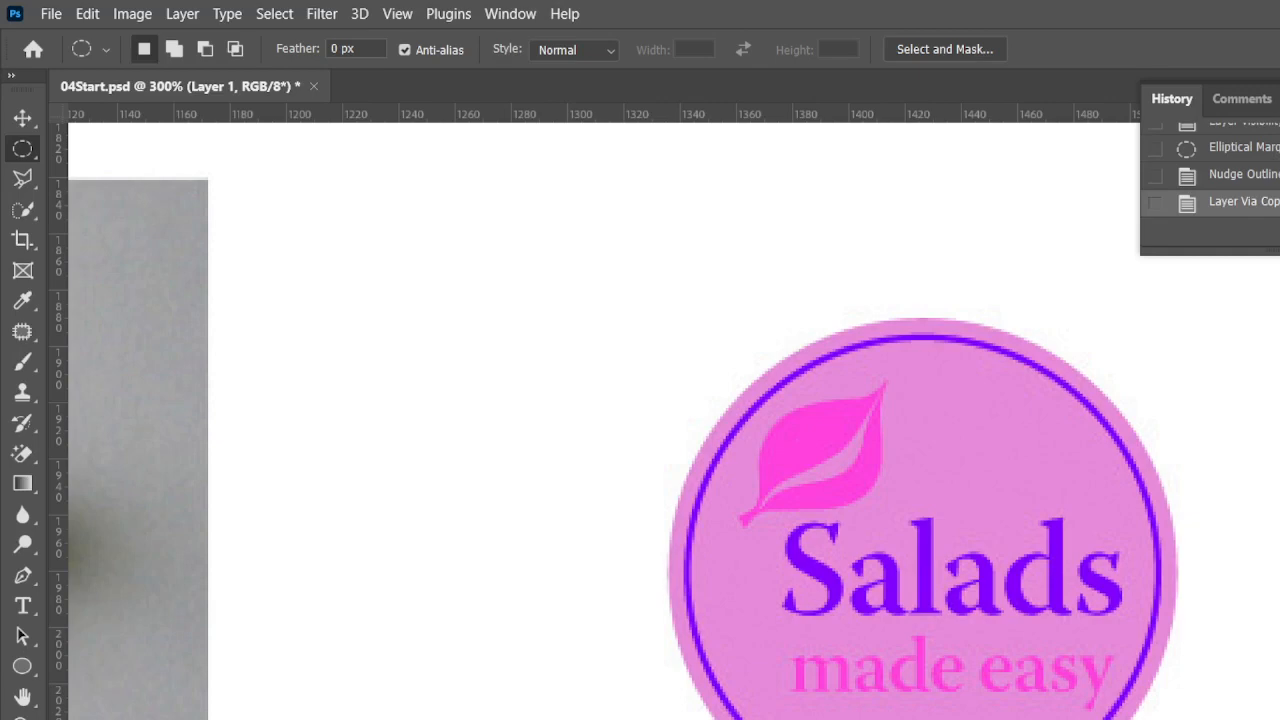
{"action": "key", "text": "Return"}
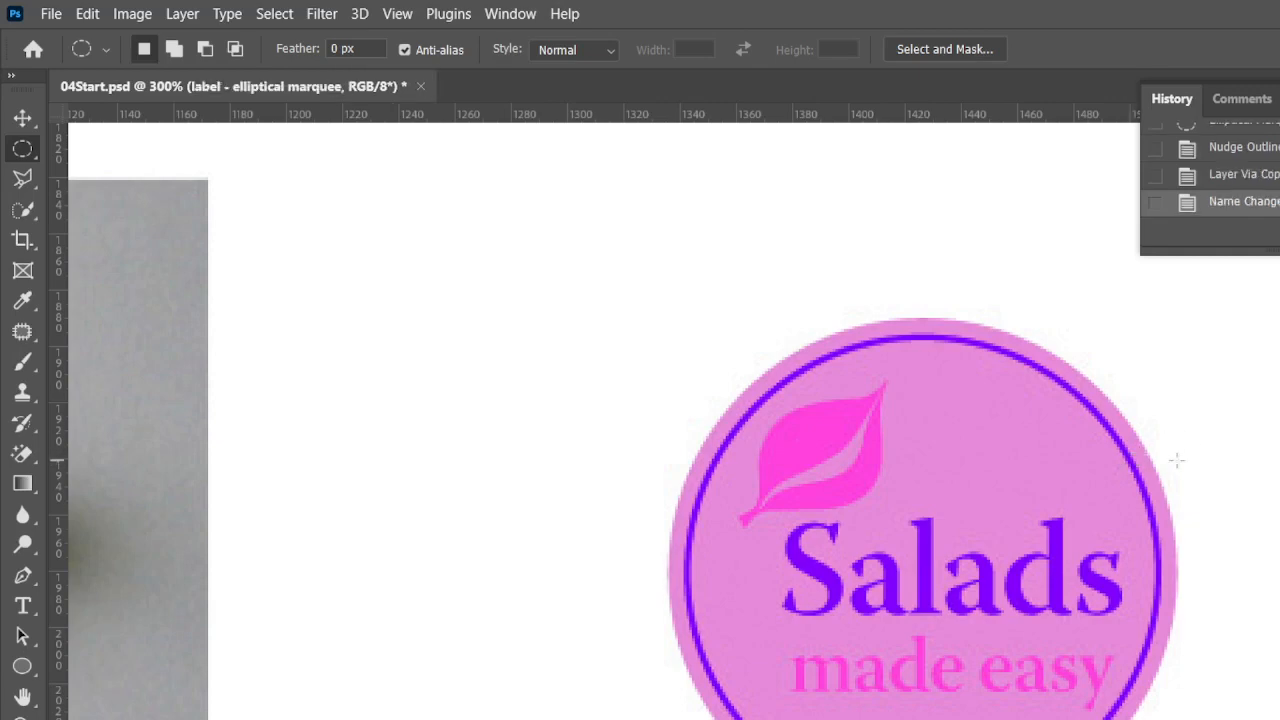
{"action": "left_click_drag", "start_coordinate": [1171, 586], "coordinate": [245, 690]}
{"action": "left_click_drag", "start_coordinate": [585, 646], "coordinate": [511, 482]}
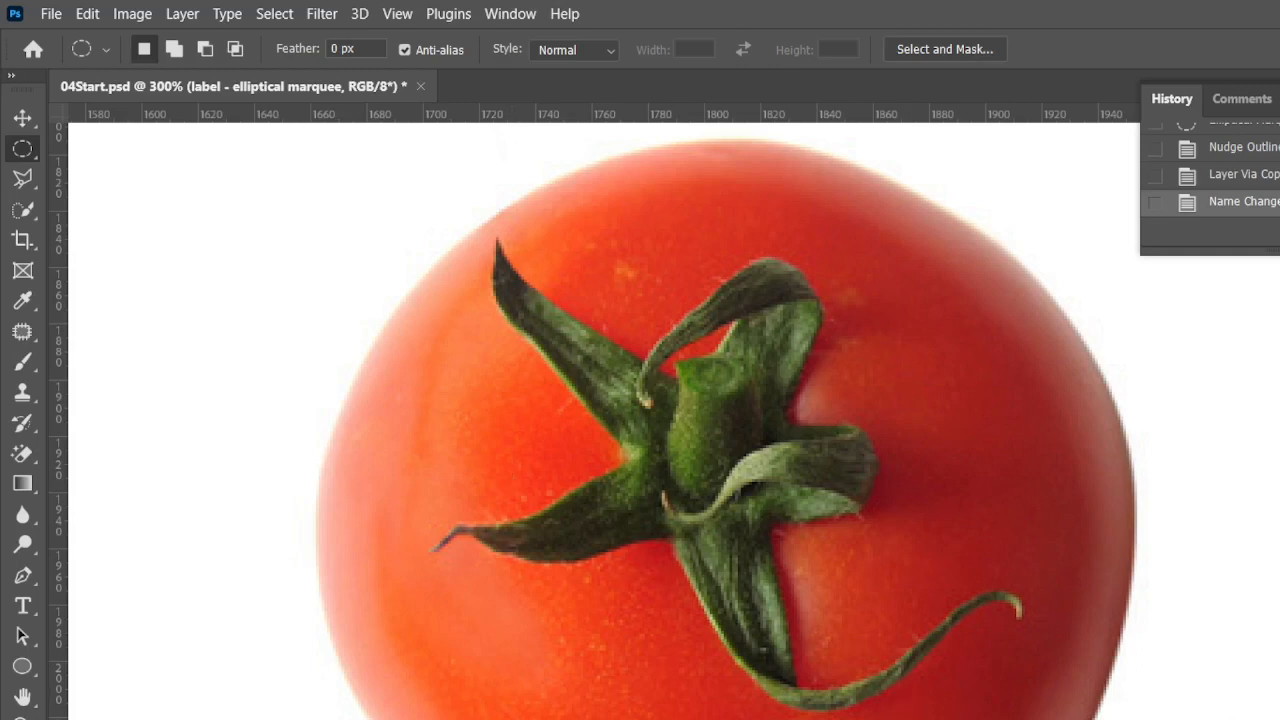
{"action": "key", "text": "alt+bracketleft"}
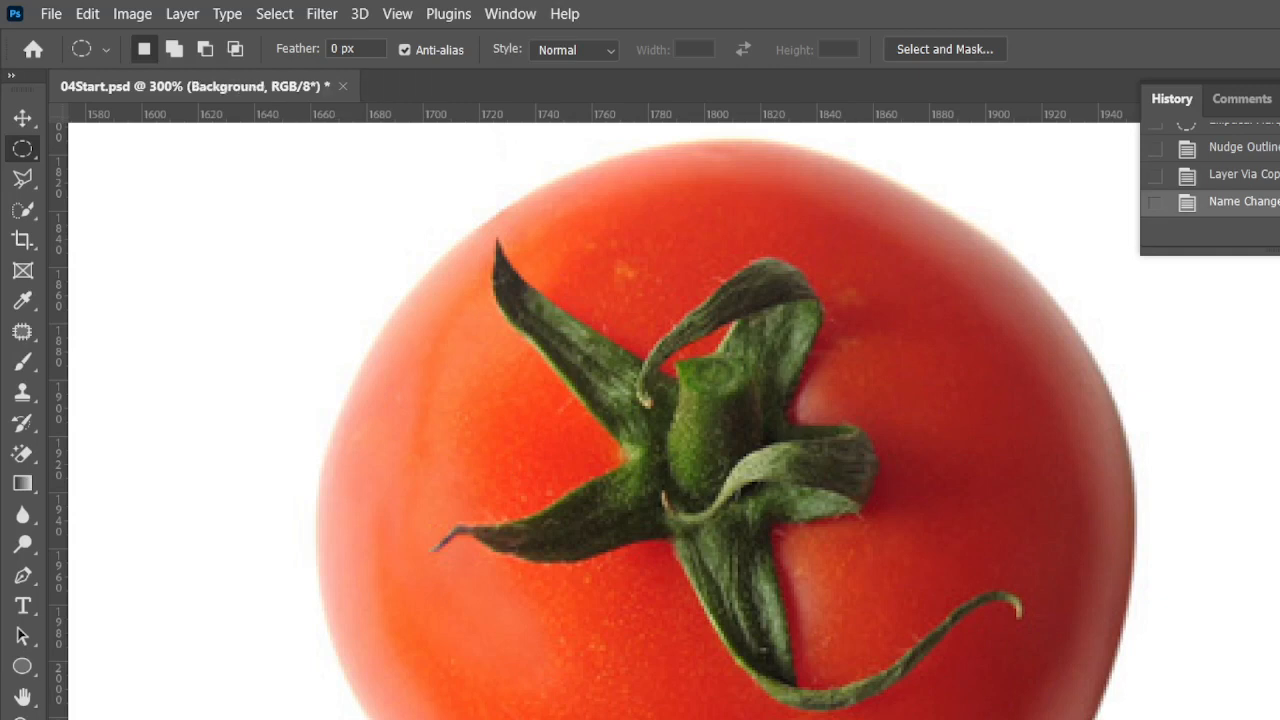
{"action": "key", "text": "ctrl+comma"}
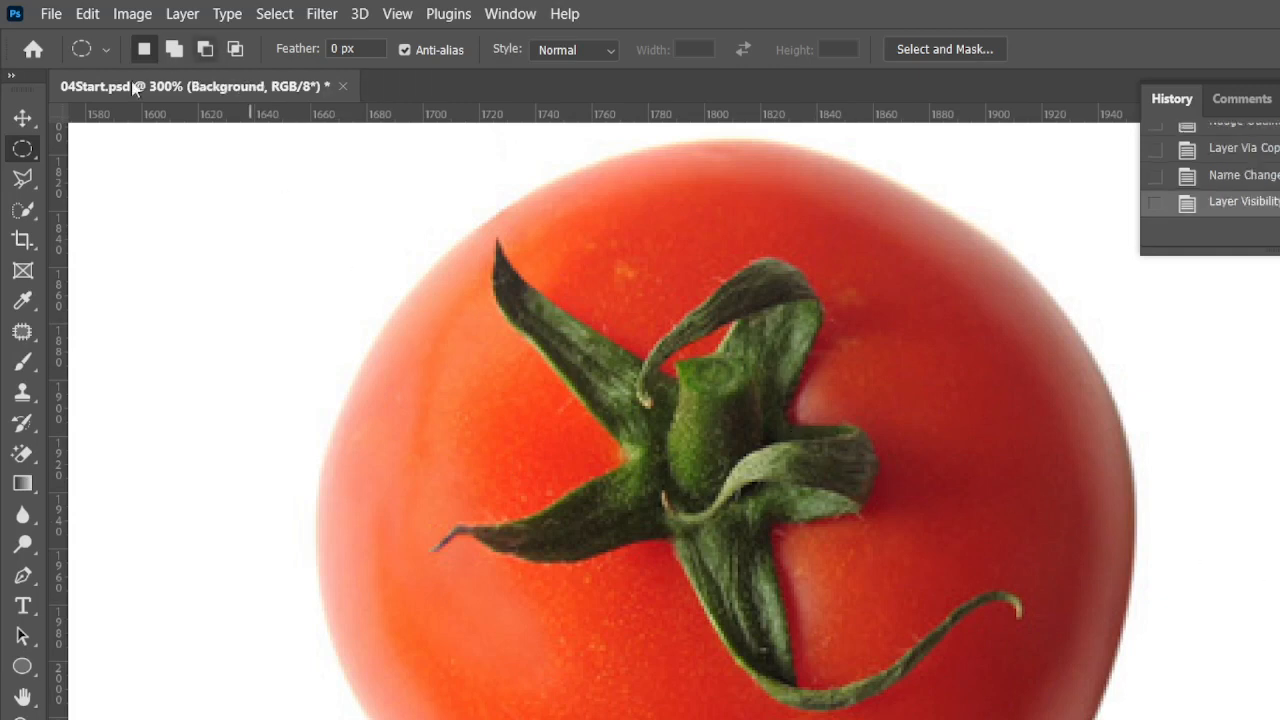
Set up the Magic Wand to add to the selection with Contiguous turned on
{"action": "left_click", "coordinate": [21, 186]}
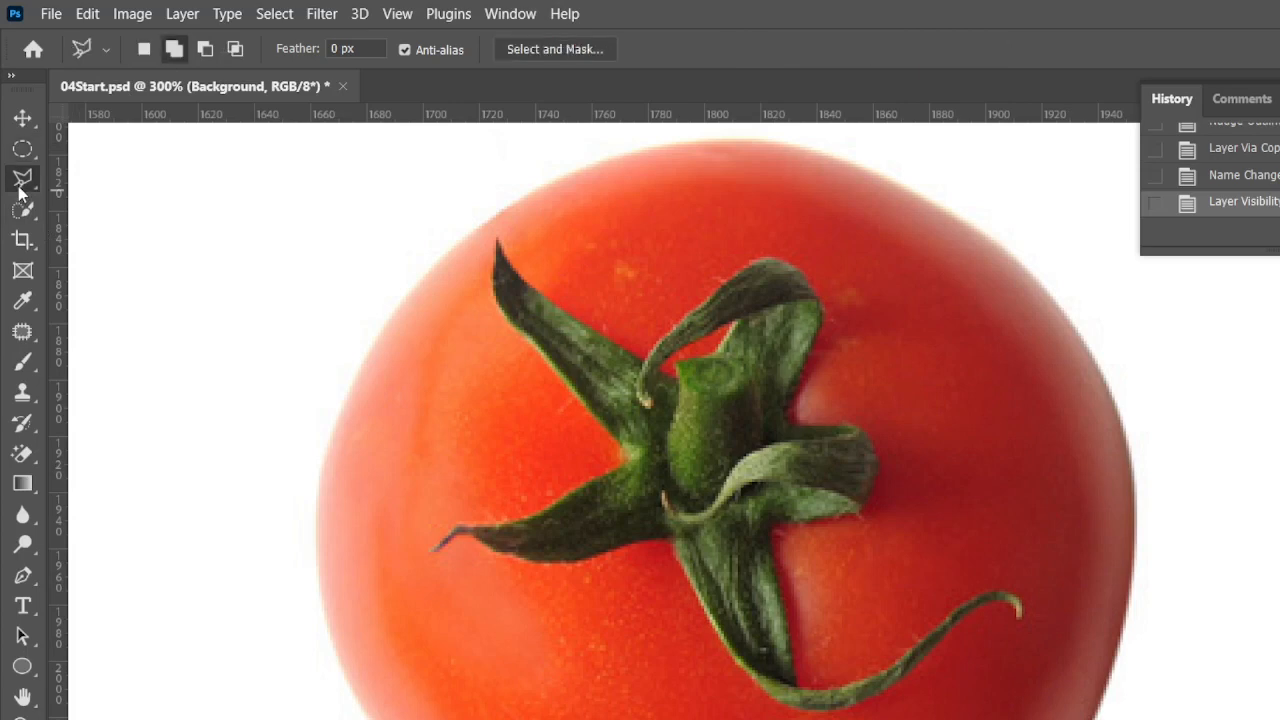
{"action": "left_click", "coordinate": [21, 178]}
{"action": "left_click", "coordinate": [22, 211]}
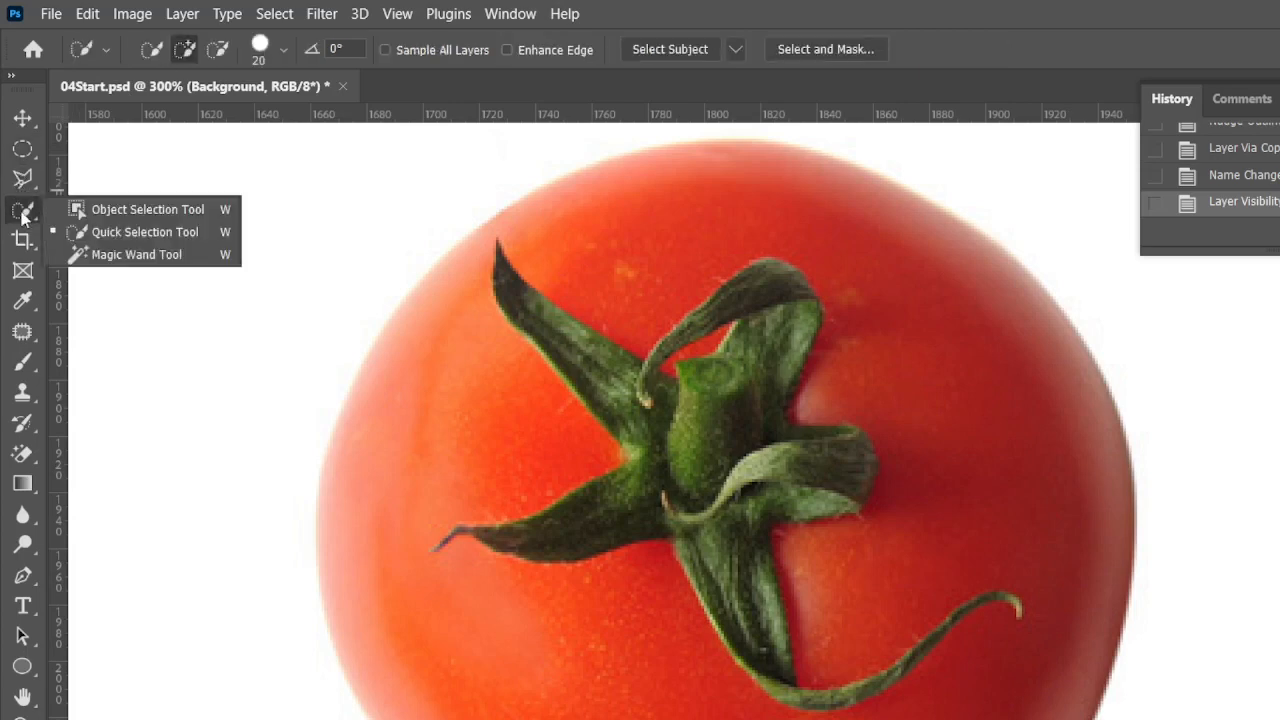
{"action": "left_click", "coordinate": [86, 256]}
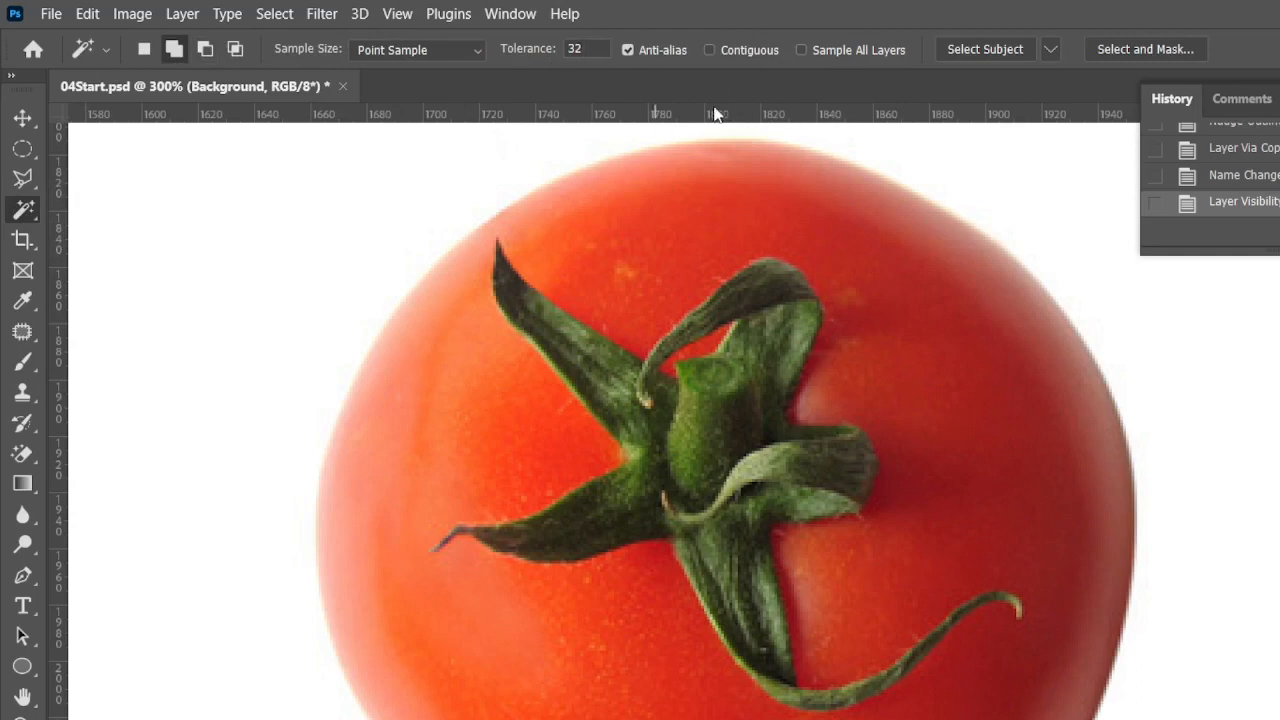
{"action": "left_click", "coordinate": [710, 50]}
{"action": "left_click", "coordinate": [177, 52]}
Try selecting the tomato's red areas above, beside and below the stem with the Magic Wand at tolerance 32, and deselect them
{"action": "left_click", "coordinate": [690, 236]}
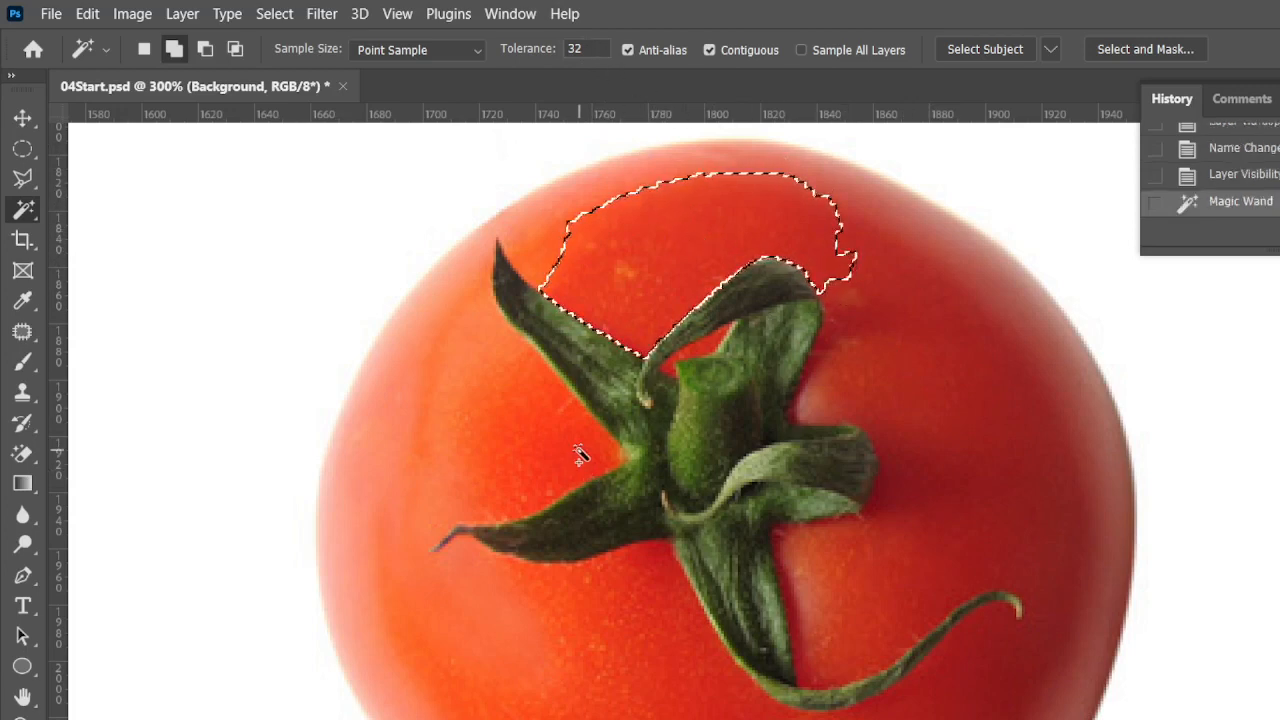
{"action": "left_click", "coordinate": [530, 440]}
{"action": "left_click", "coordinate": [638, 675]}
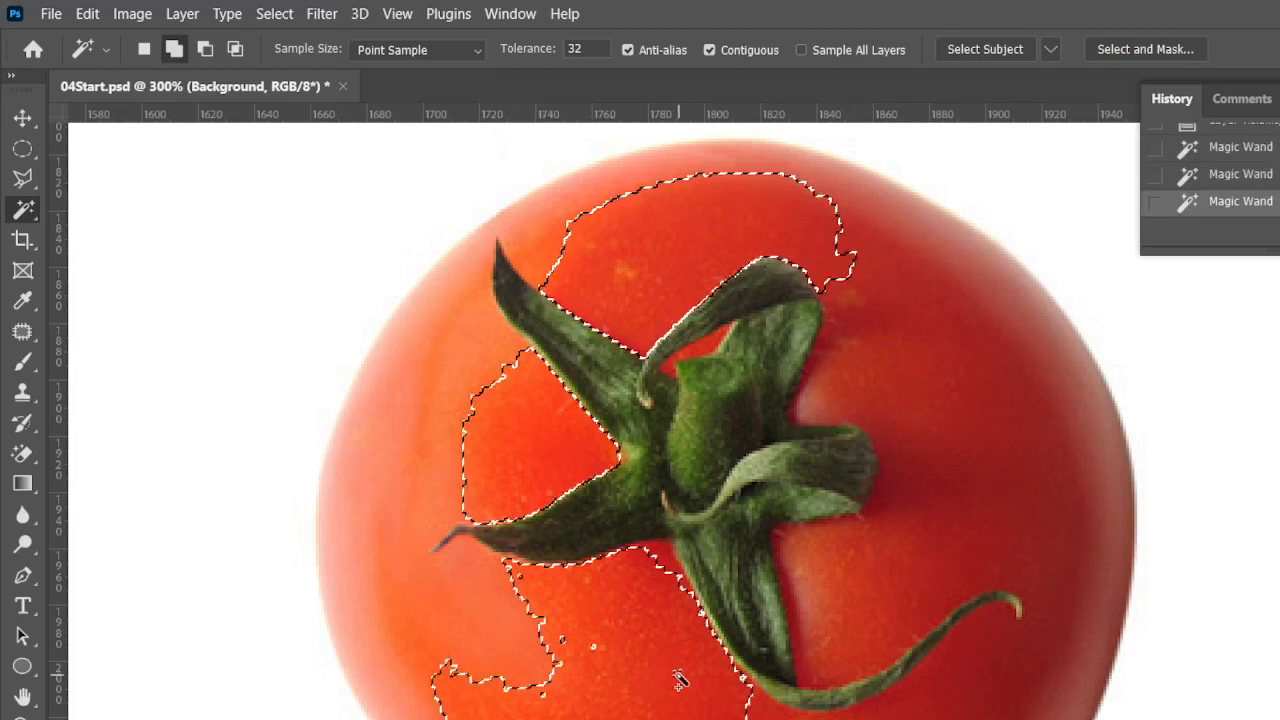
{"action": "key", "text": "ctrl+d"}
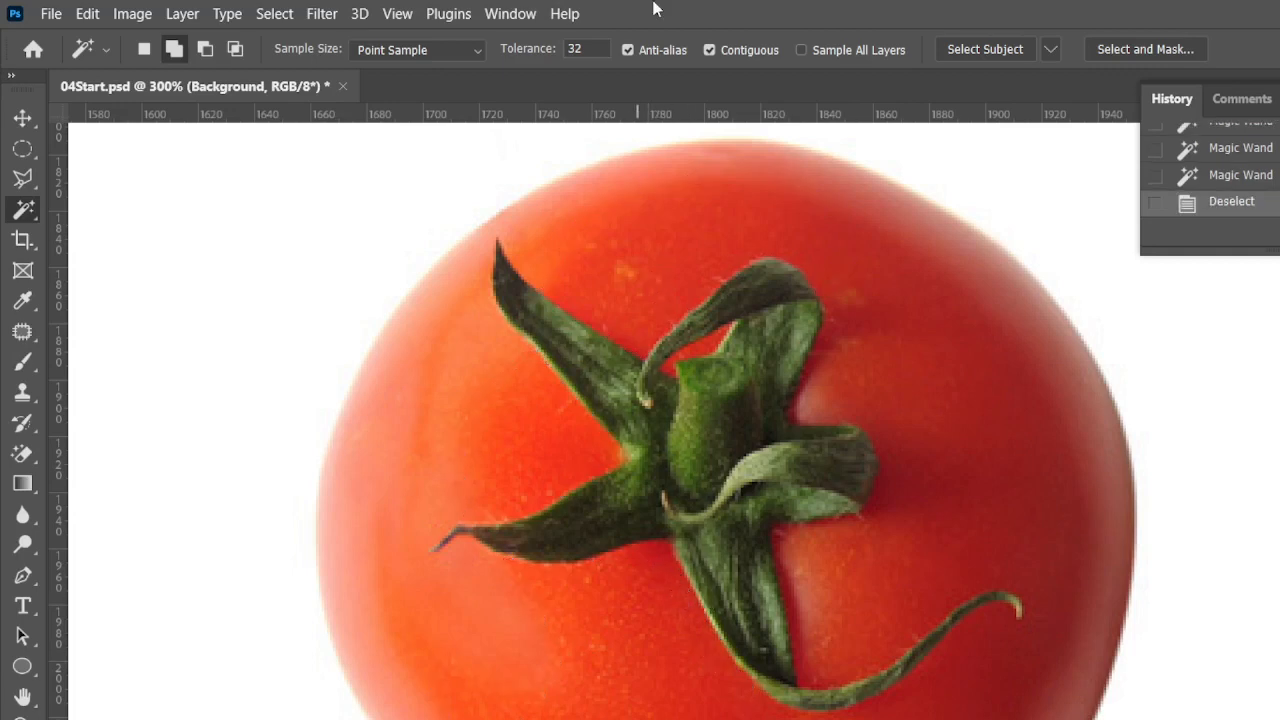
{"action": "left_click", "coordinate": [273, 14]}
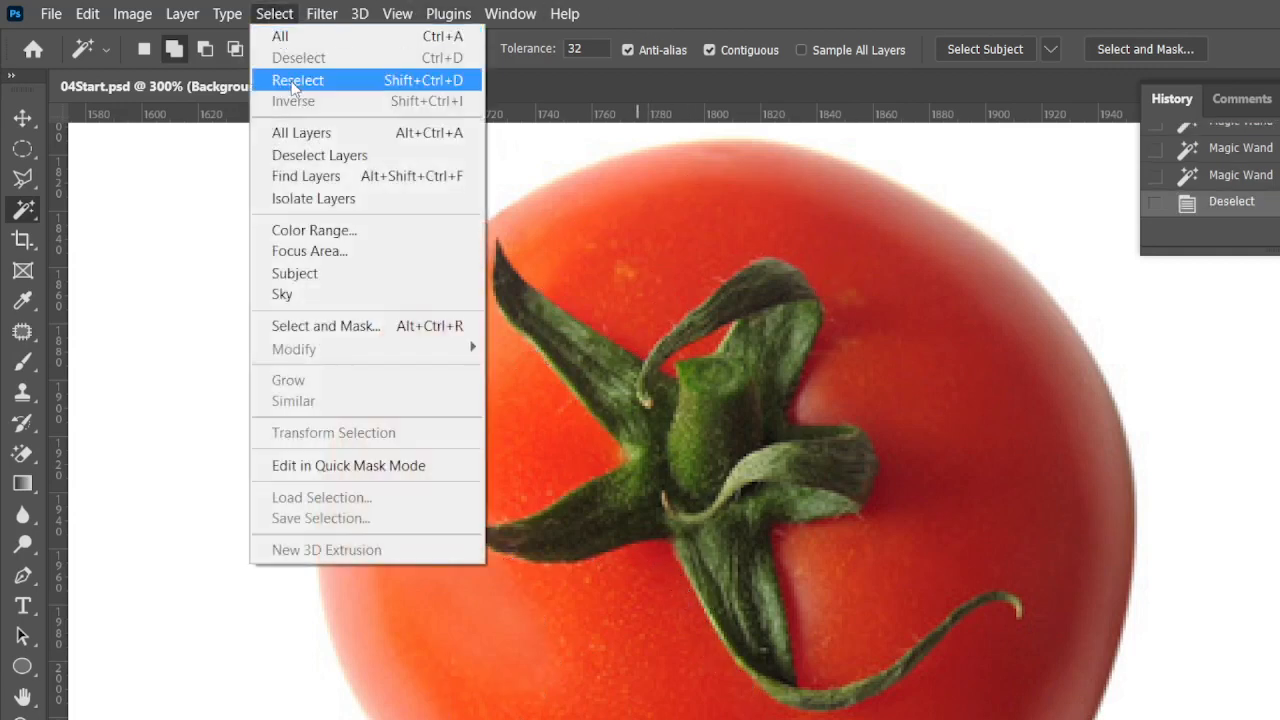
{"action": "left_click", "coordinate": [708, 15]}
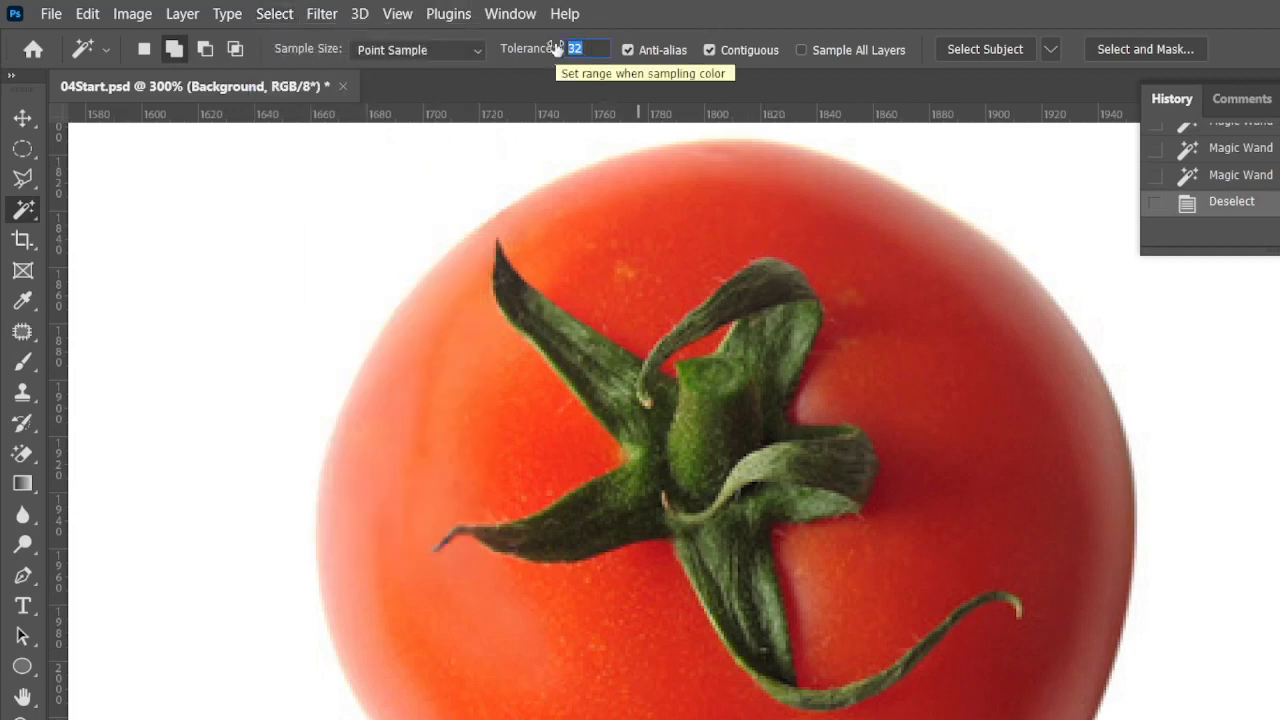
Select the whole tomato, including its green stem and the small red gap, with the Magic Wand at tolerance 125
{"action": "type", "text": "125"}
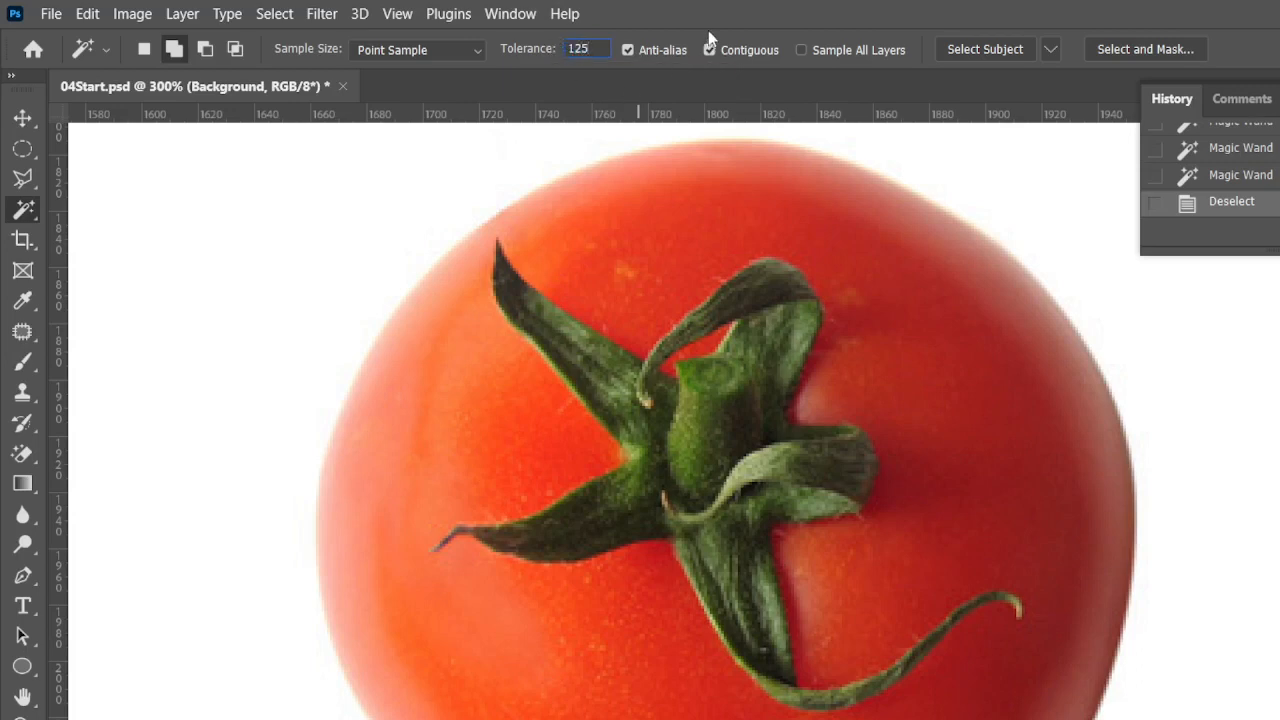
{"action": "left_click", "coordinate": [685, 219]}
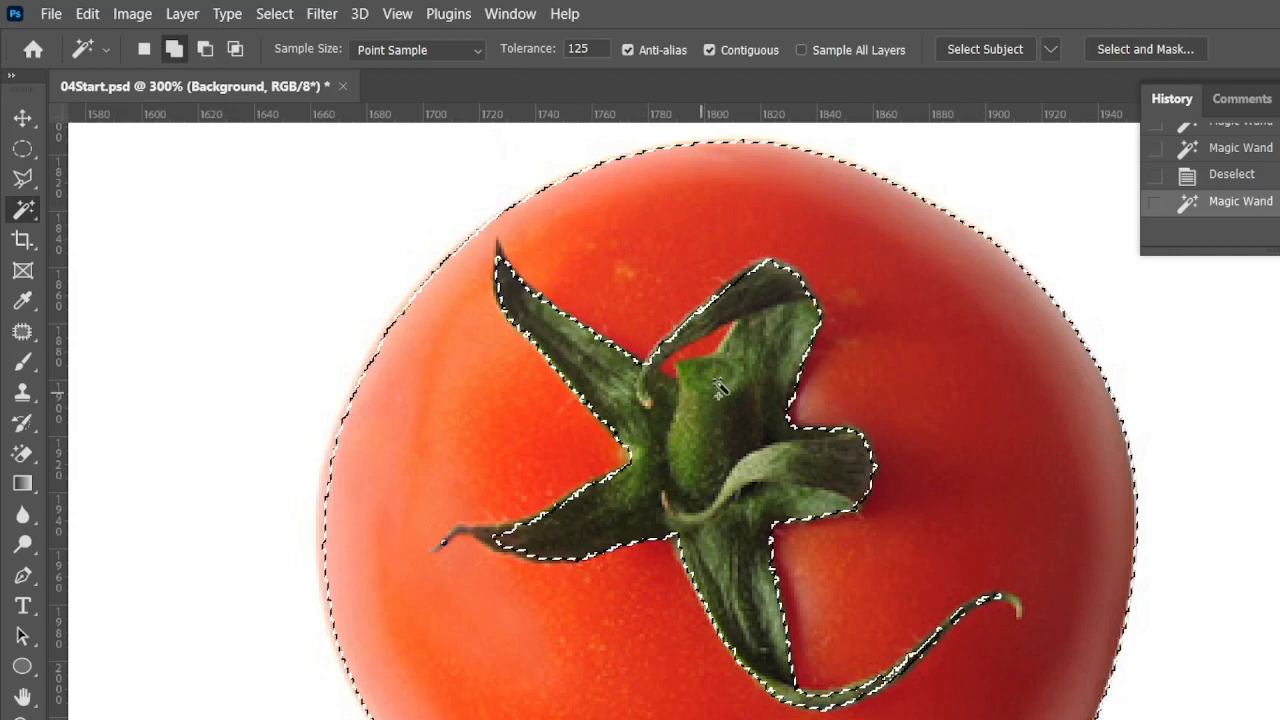
{"action": "left_click", "coordinate": [744, 416]}
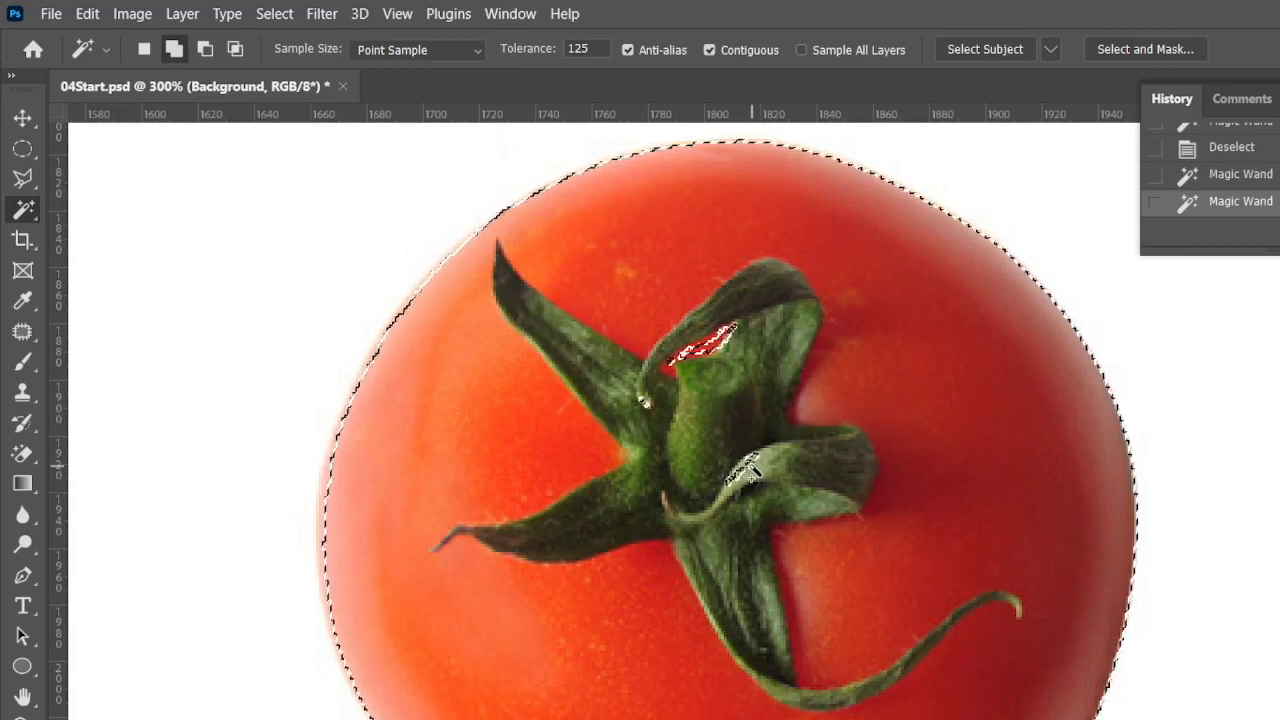
{"action": "left_click", "coordinate": [749, 466]}
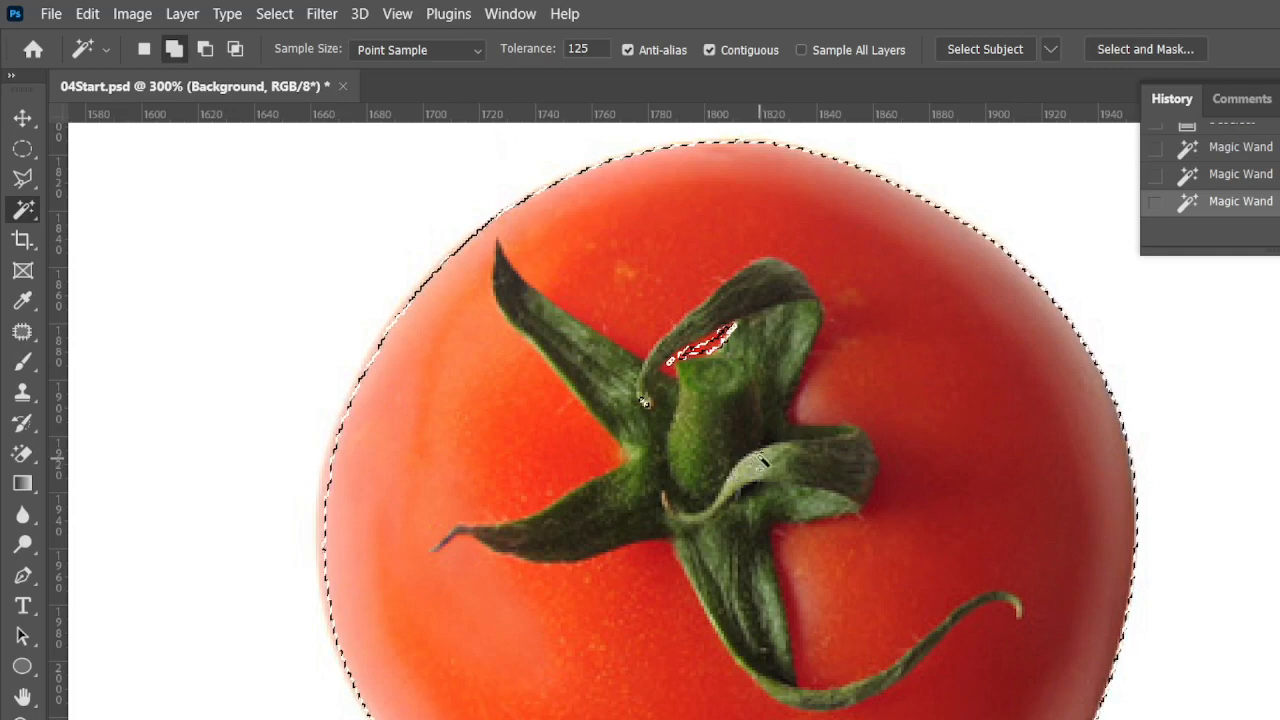
{"action": "left_click", "coordinate": [714, 346]}
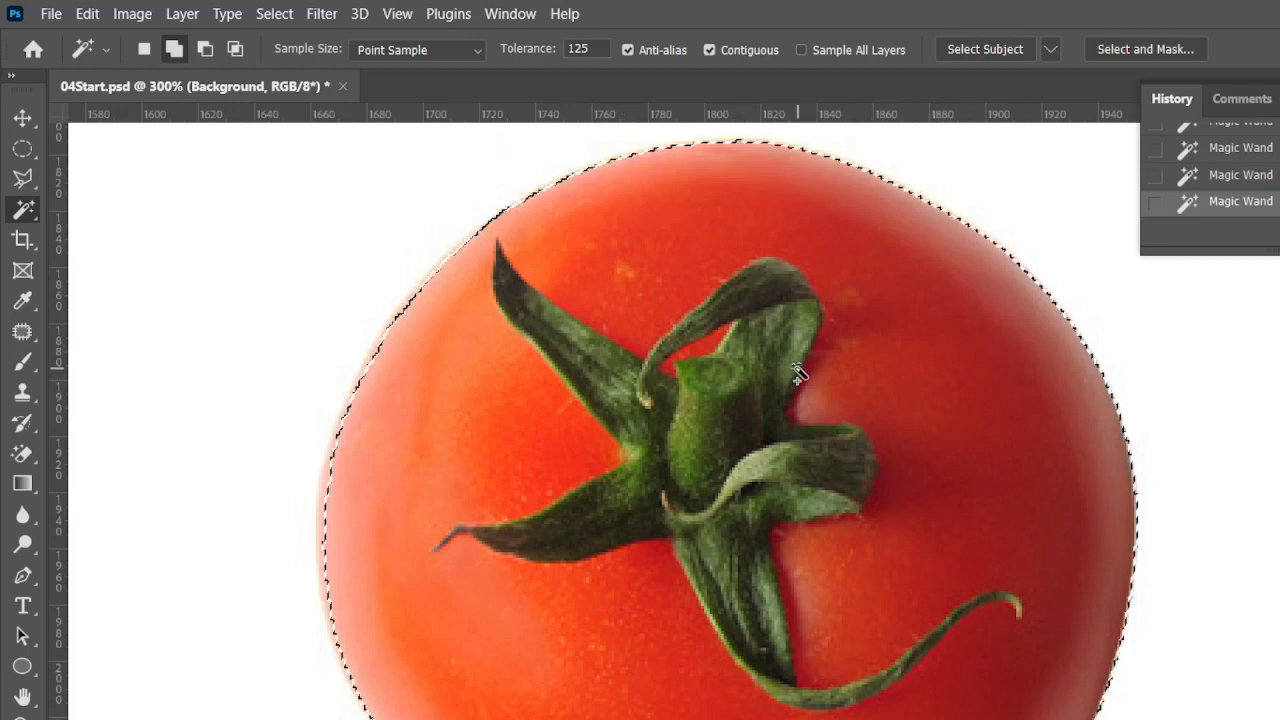
Copy the selected tomato to a new layer named "tomato - magic wand", and hide it with Background active again
{"action": "right_click", "coordinate": [741, 348]}
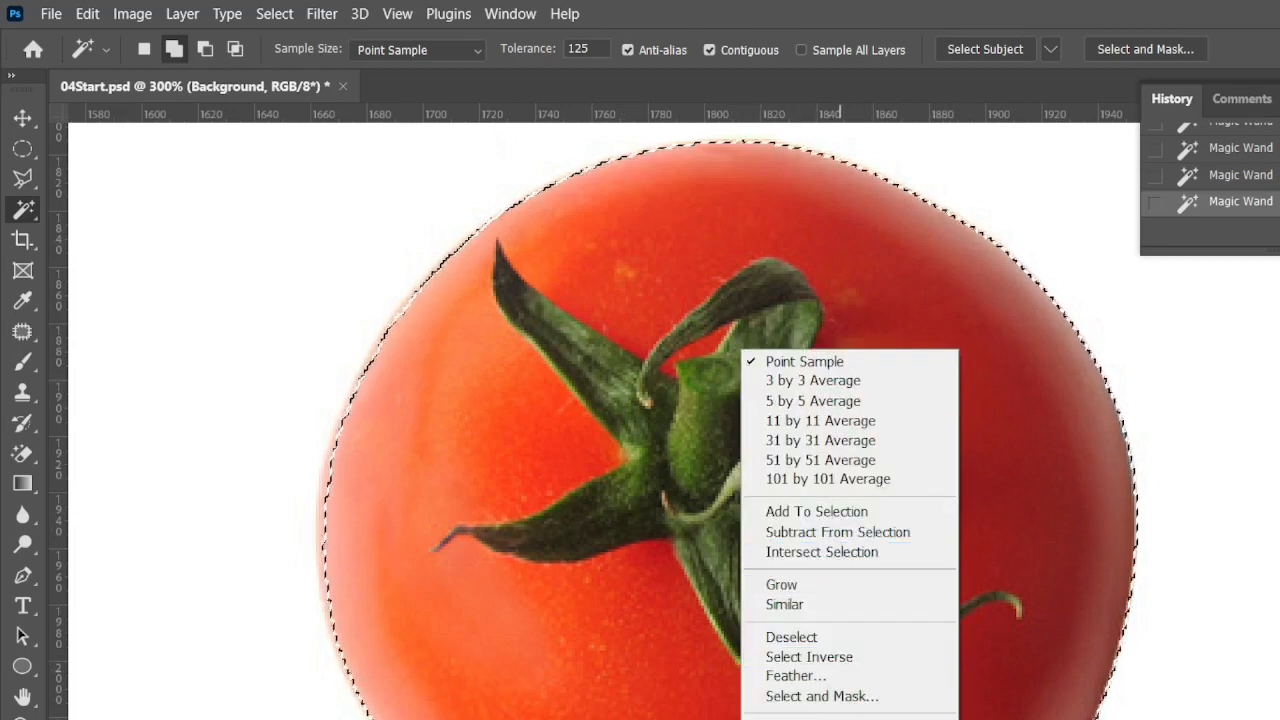
{"action": "left_click", "coordinate": [840, 719]}
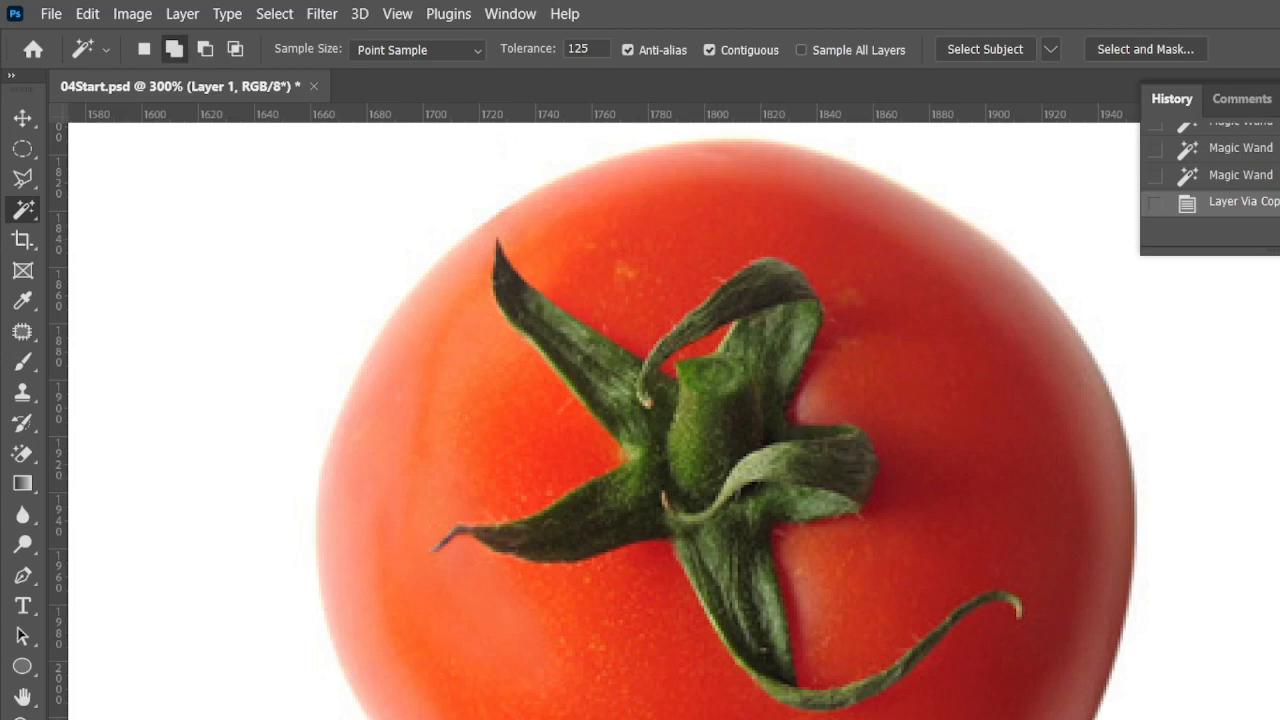
{"action": "key", "text": "Return"}
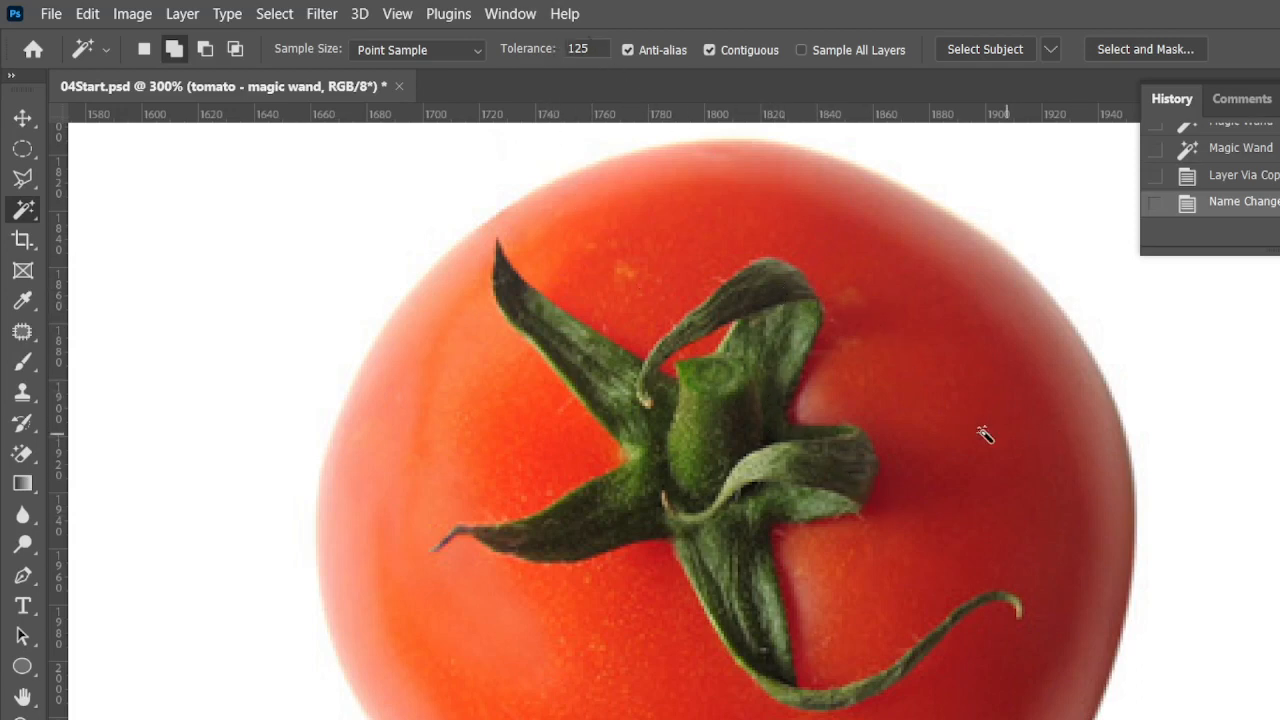
{"action": "scroll", "coordinate": [985, 434], "scroll_direction": "down", "scroll_amount": 3}
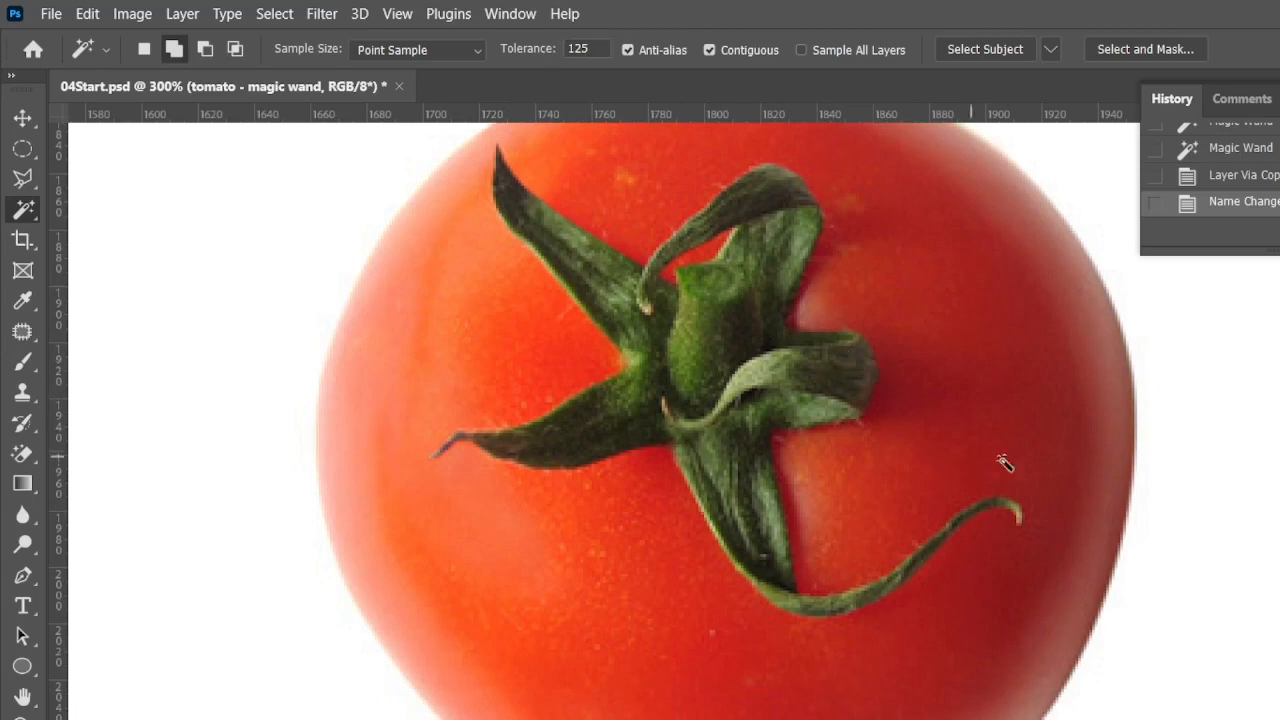
{"action": "scroll", "coordinate": [965, 424], "scroll_direction": "up", "scroll_amount": 3}
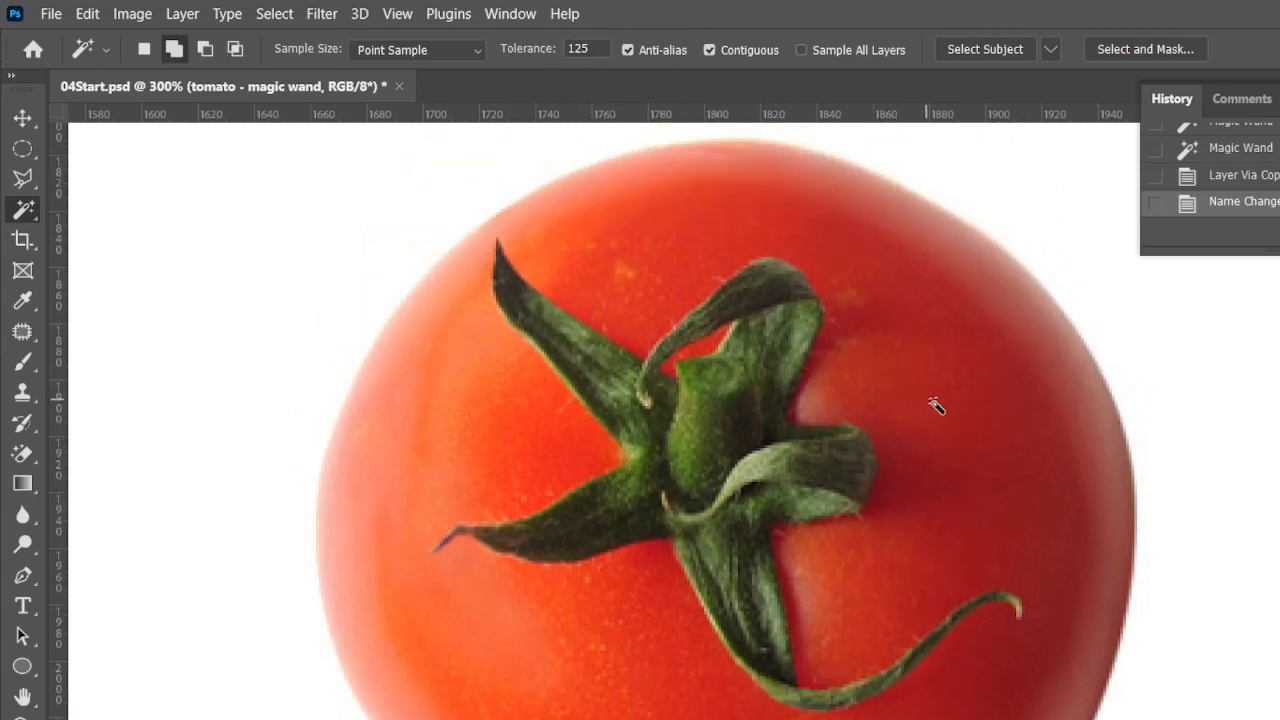
{"action": "scroll", "coordinate": [936, 405], "scroll_direction": "down", "scroll_amount": 2}
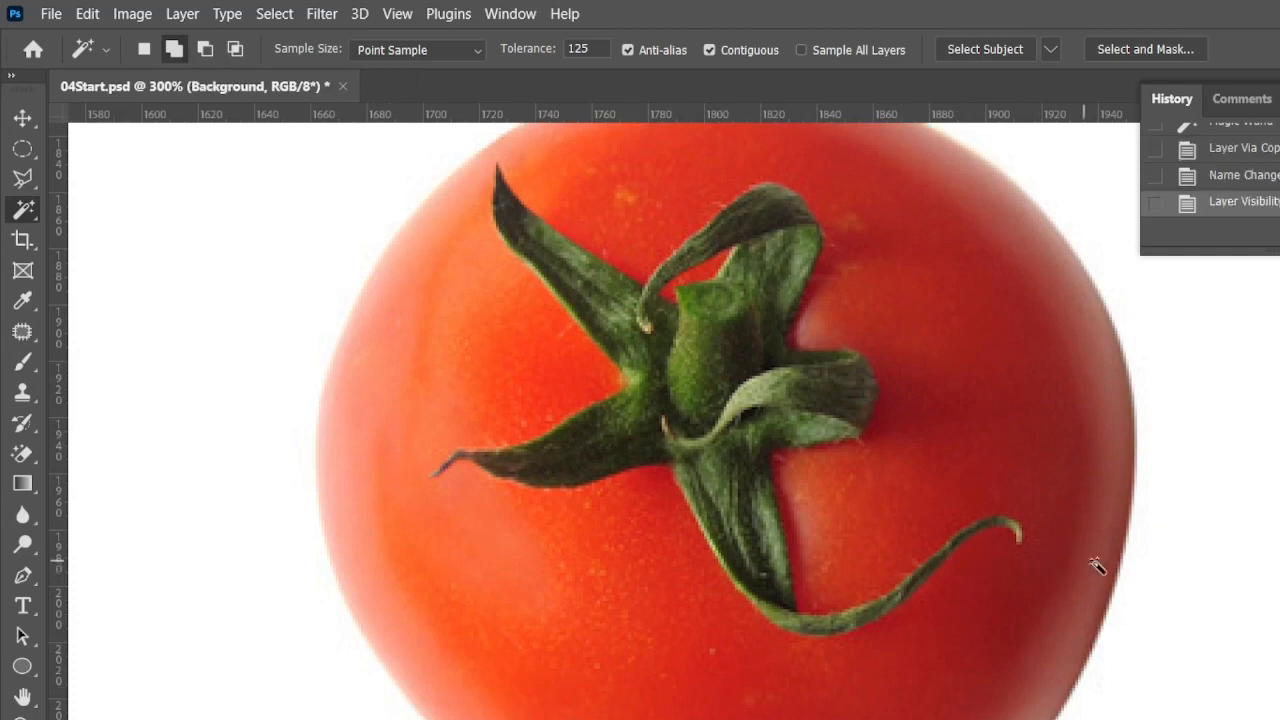
Outline the whole pile of olives on the blue plate with a freehand Lasso selection
{"action": "left_click_drag", "start_coordinate": [1133, 575], "coordinate": [846, 607]}
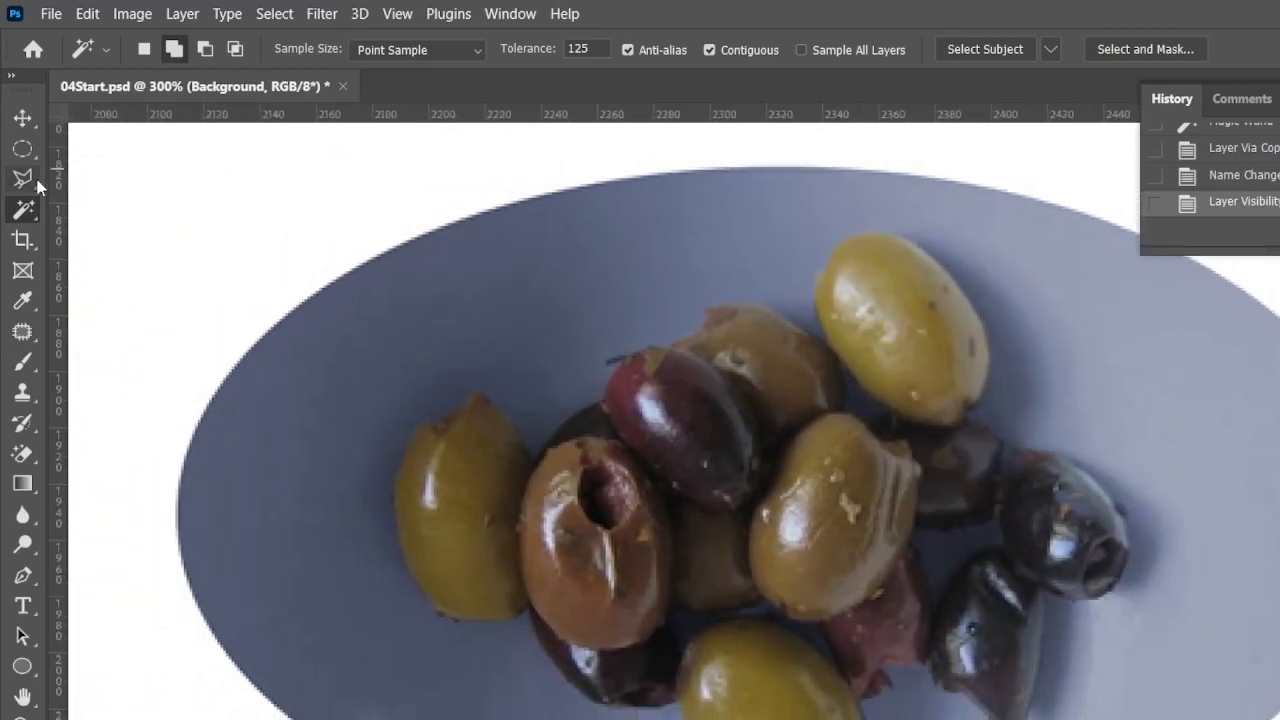
{"action": "left_click", "coordinate": [22, 178]}
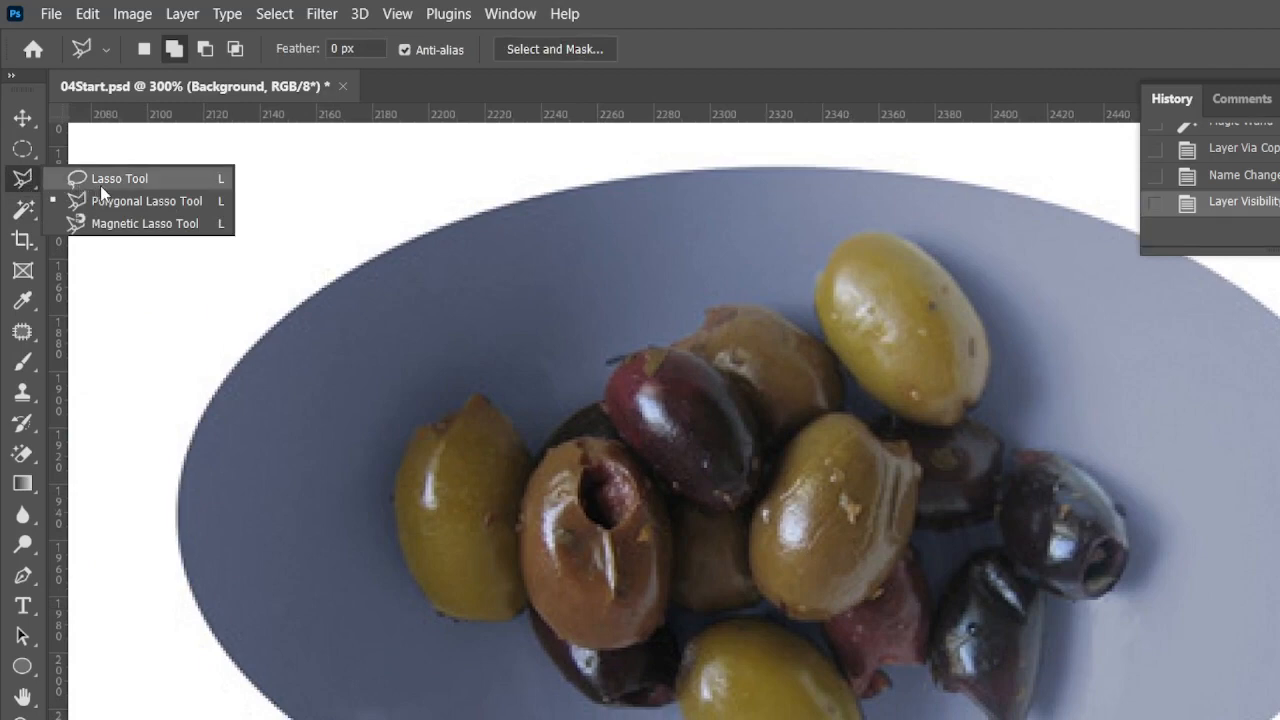
{"action": "left_click", "coordinate": [100, 182]}
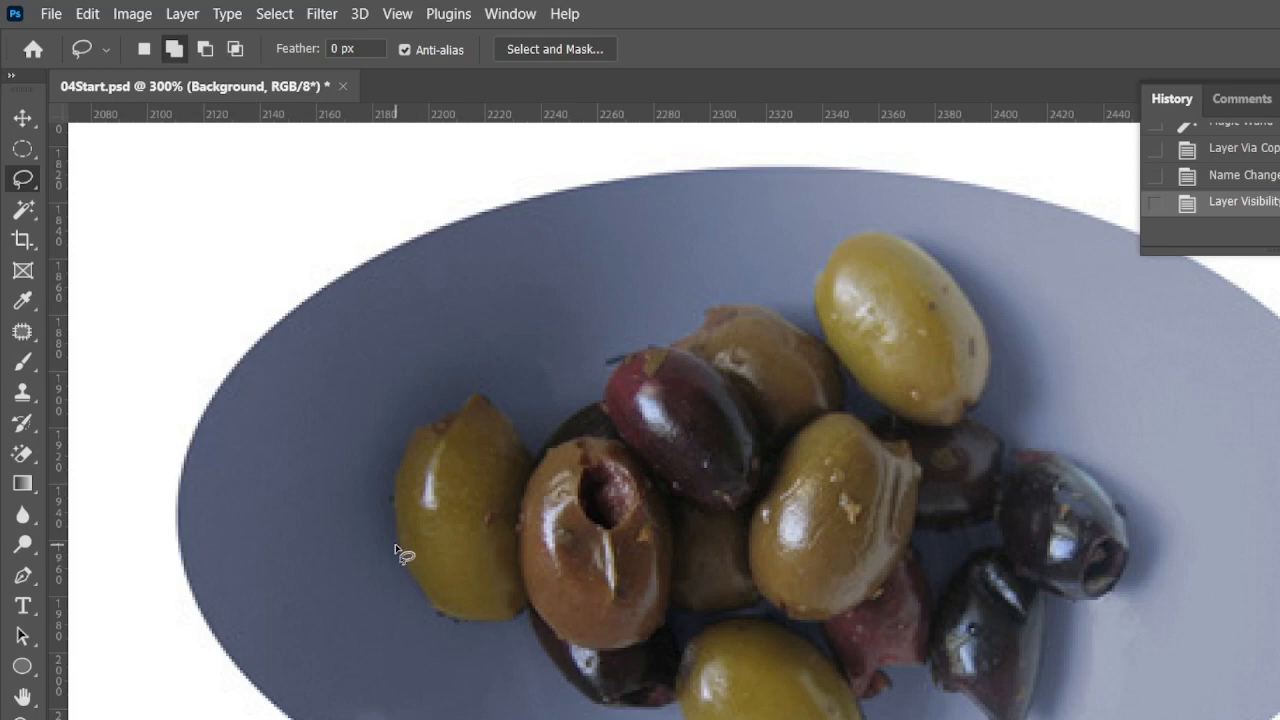
{"action": "mouse_move", "coordinate": [404, 549]}
{"action": "left_mouse_down"}
{"action": "mouse_move", "coordinate": [387, 466]}
{"action": "mouse_move", "coordinate": [456, 408]}
{"action": "mouse_move", "coordinate": [497, 398]}
{"action": "mouse_move", "coordinate": [537, 463]}
{"action": "mouse_move", "coordinate": [600, 413]}
{"action": "mouse_move", "coordinate": [640, 355]}
{"action": "mouse_move", "coordinate": [703, 314]}
{"action": "mouse_move", "coordinate": [815, 345]}
{"action": "mouse_move", "coordinate": [822, 316]}
{"action": "left_mouse_up"}
{"action": "mouse_move", "coordinate": [829, 263]}
{"action": "left_mouse_down"}
{"action": "mouse_move", "coordinate": [866, 236]}
{"action": "mouse_move", "coordinate": [947, 275]}
{"action": "mouse_move", "coordinate": [987, 331]}
{"action": "mouse_move", "coordinate": [979, 422]}
{"action": "mouse_move", "coordinate": [1075, 469]}
{"action": "mouse_move", "coordinate": [1131, 533]}
{"action": "mouse_move", "coordinate": [1098, 606]}
{"action": "mouse_move", "coordinate": [1049, 576]}
{"action": "mouse_move", "coordinate": [1061, 607]}
{"action": "mouse_move", "coordinate": [1029, 714]}
{"action": "mouse_move", "coordinate": [982, 710]}
{"action": "mouse_move", "coordinate": [899, 662]}
{"action": "mouse_move", "coordinate": [873, 712]}
{"action": "left_mouse_up"}
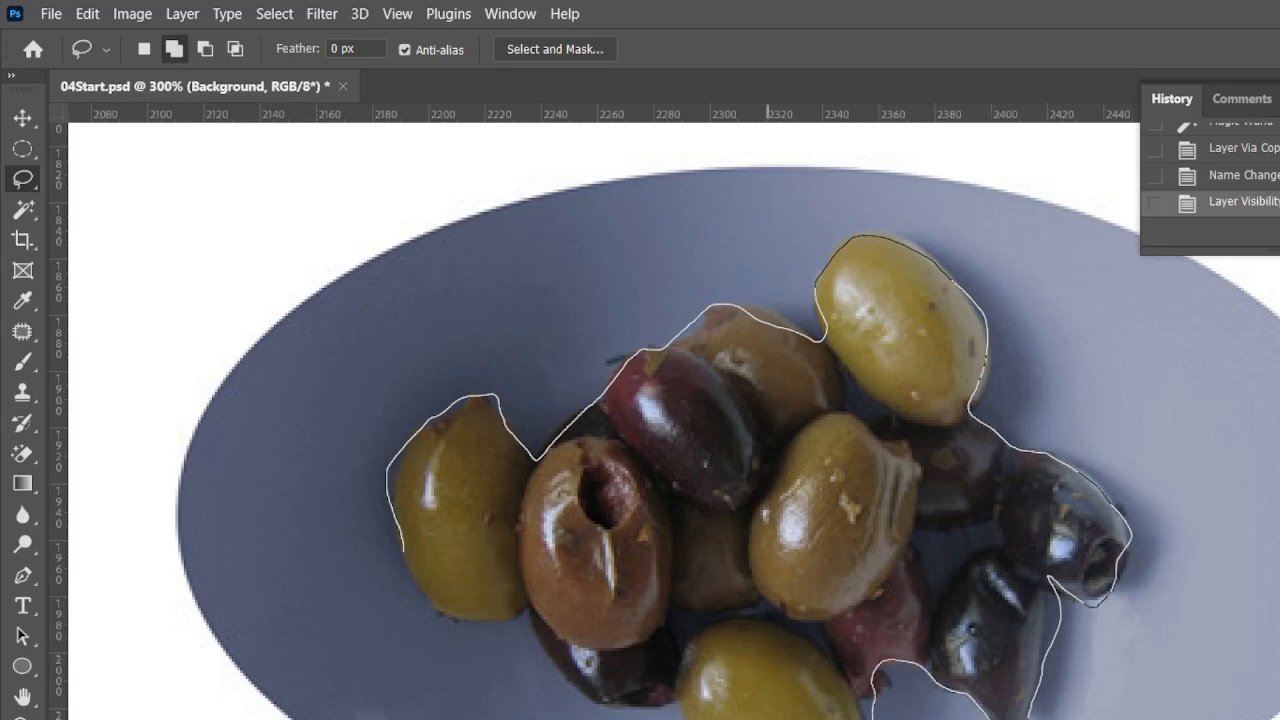
{"action": "mouse_move", "coordinate": [640, 714]}
{"action": "left_mouse_down"}
{"action": "mouse_move", "coordinate": [586, 705]}
{"action": "mouse_move", "coordinate": [541, 660]}
{"action": "mouse_move", "coordinate": [532, 618]}
{"action": "mouse_move", "coordinate": [480, 629]}
{"action": "mouse_move", "coordinate": [420, 595]}
{"action": "mouse_move", "coordinate": [404, 548]}
{"action": "left_mouse_up"}
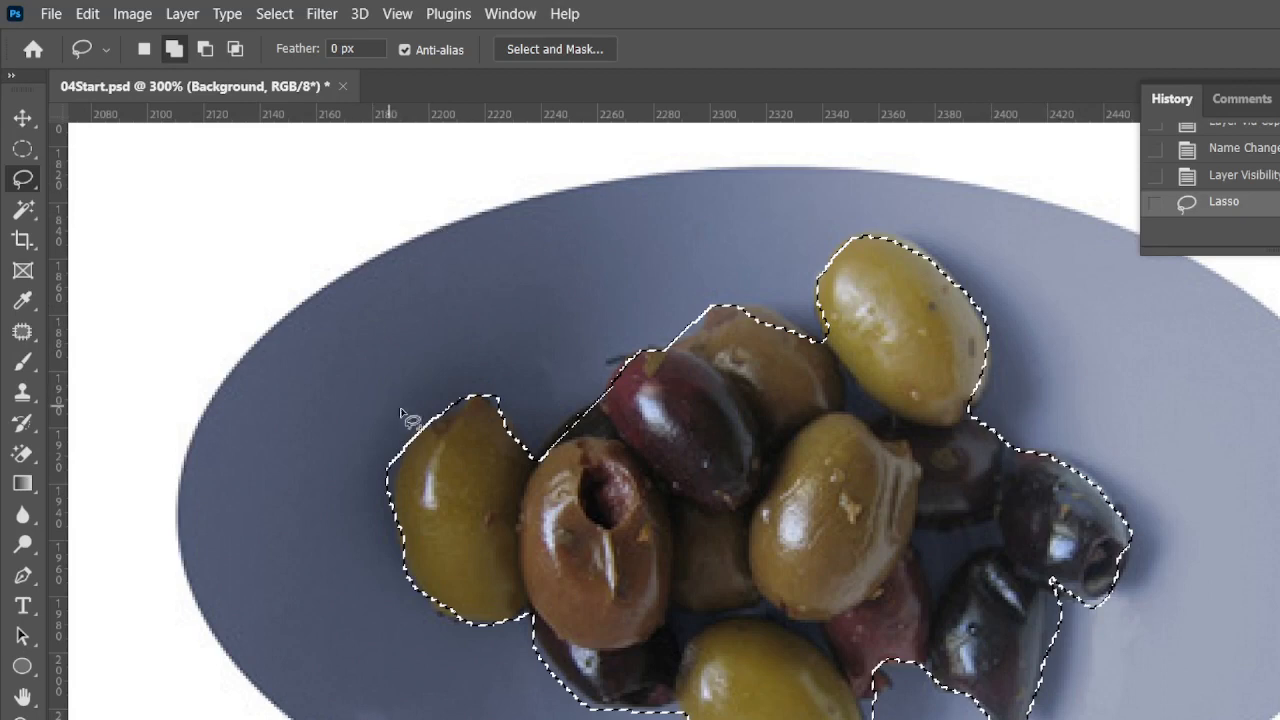
Subtract the three plate-colored gaps between the olives from the selection with the Lasso tool
{"action": "left_click", "coordinate": [204, 50]}
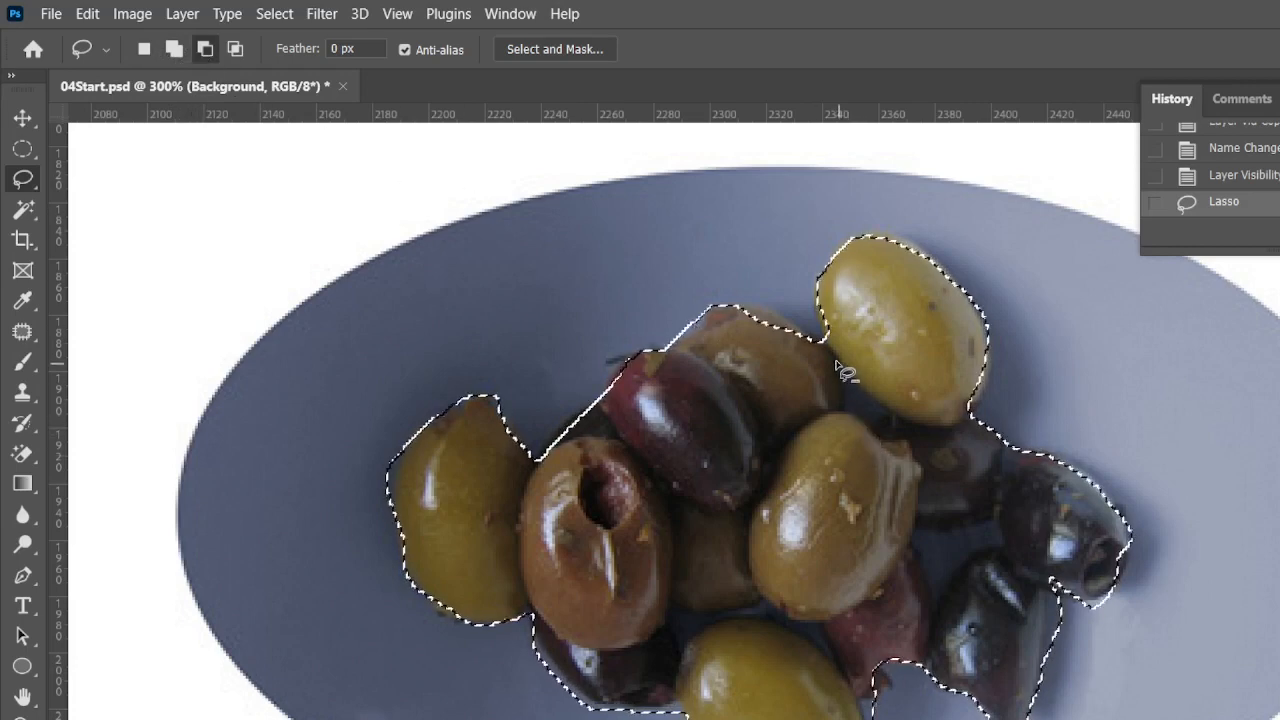
{"action": "mouse_move", "coordinate": [836, 362]}
{"action": "left_mouse_down"}
{"action": "mouse_move", "coordinate": [849, 414]}
{"action": "mouse_move", "coordinate": [870, 434]}
{"action": "mouse_move", "coordinate": [889, 429]}
{"action": "mouse_move", "coordinate": [837, 361]}
{"action": "left_mouse_up"}
{"action": "mouse_move", "coordinate": [917, 520]}
{"action": "left_mouse_down"}
{"action": "mouse_move", "coordinate": [948, 623]}
{"action": "mouse_move", "coordinate": [969, 576]}
{"action": "mouse_move", "coordinate": [998, 560]}
{"action": "mouse_move", "coordinate": [993, 522]}
{"action": "mouse_move", "coordinate": [916, 520]}
{"action": "left_mouse_up"}
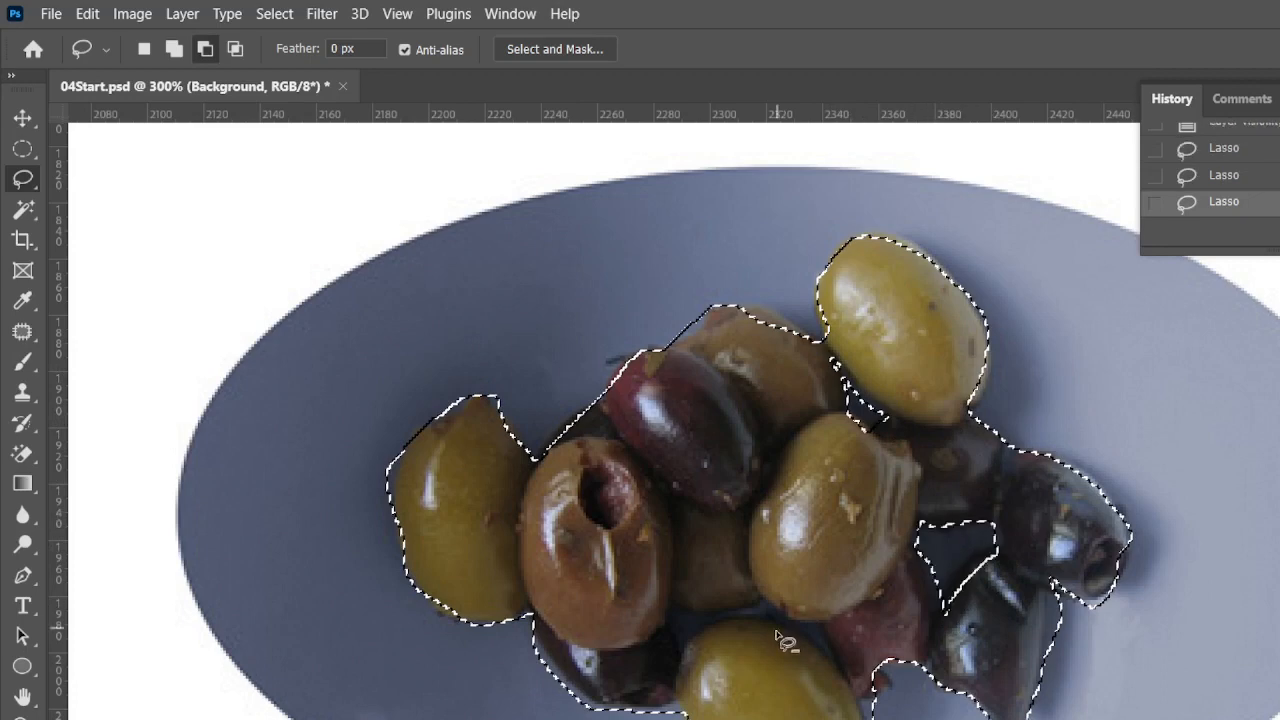
{"action": "mouse_move", "coordinate": [669, 601]}
{"action": "left_mouse_down"}
{"action": "mouse_move", "coordinate": [687, 655]}
{"action": "mouse_move", "coordinate": [717, 623]}
{"action": "mouse_move", "coordinate": [783, 626]}
{"action": "mouse_move", "coordinate": [850, 689]}
{"action": "mouse_move", "coordinate": [805, 619]}
{"action": "mouse_move", "coordinate": [767, 602]}
{"action": "mouse_move", "coordinate": [670, 601]}
{"action": "left_mouse_up"}
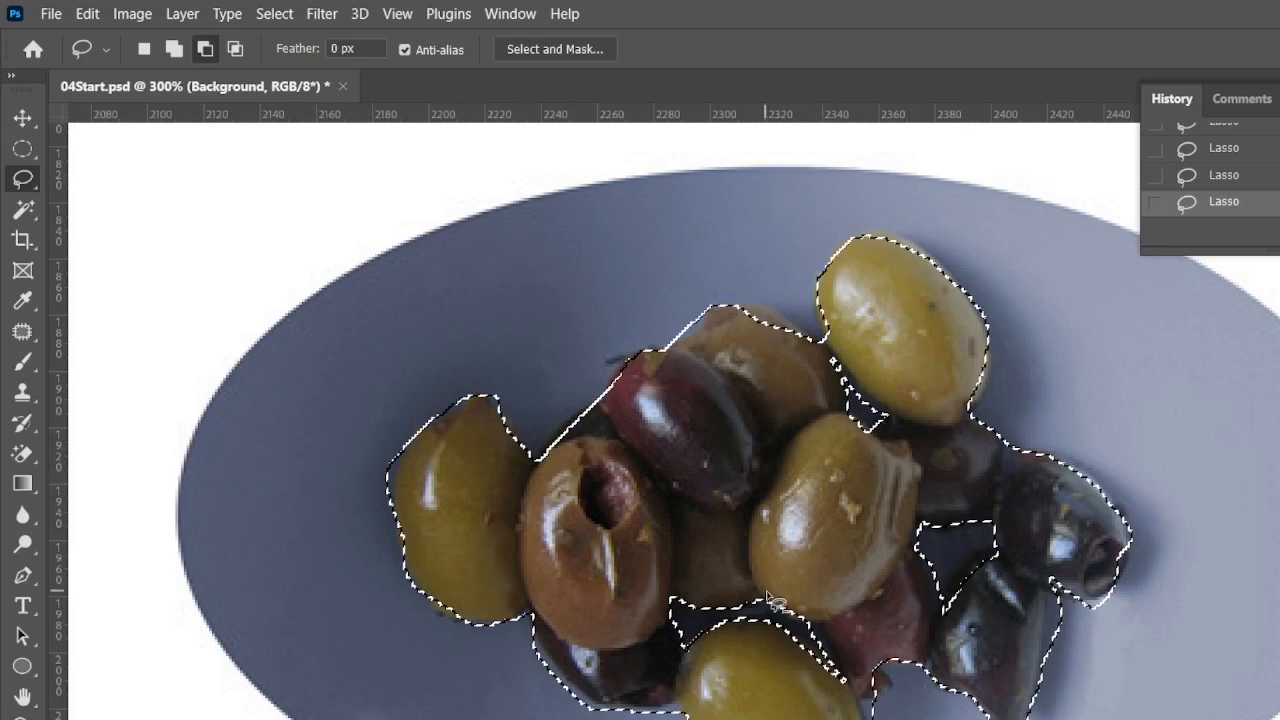
Copy the selected olives to a new layer named "olives - lasso tool", and hide Background
{"action": "right_click", "coordinate": [842, 486]}
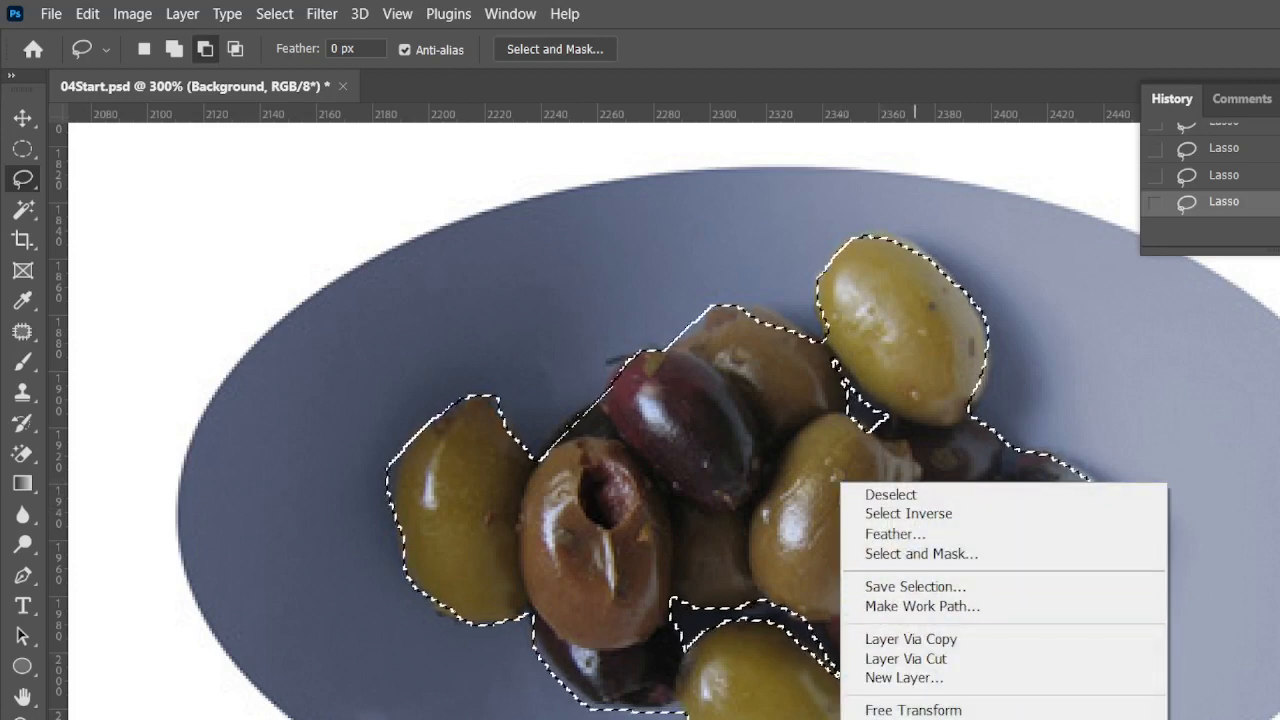
{"action": "left_click", "coordinate": [928, 640]}
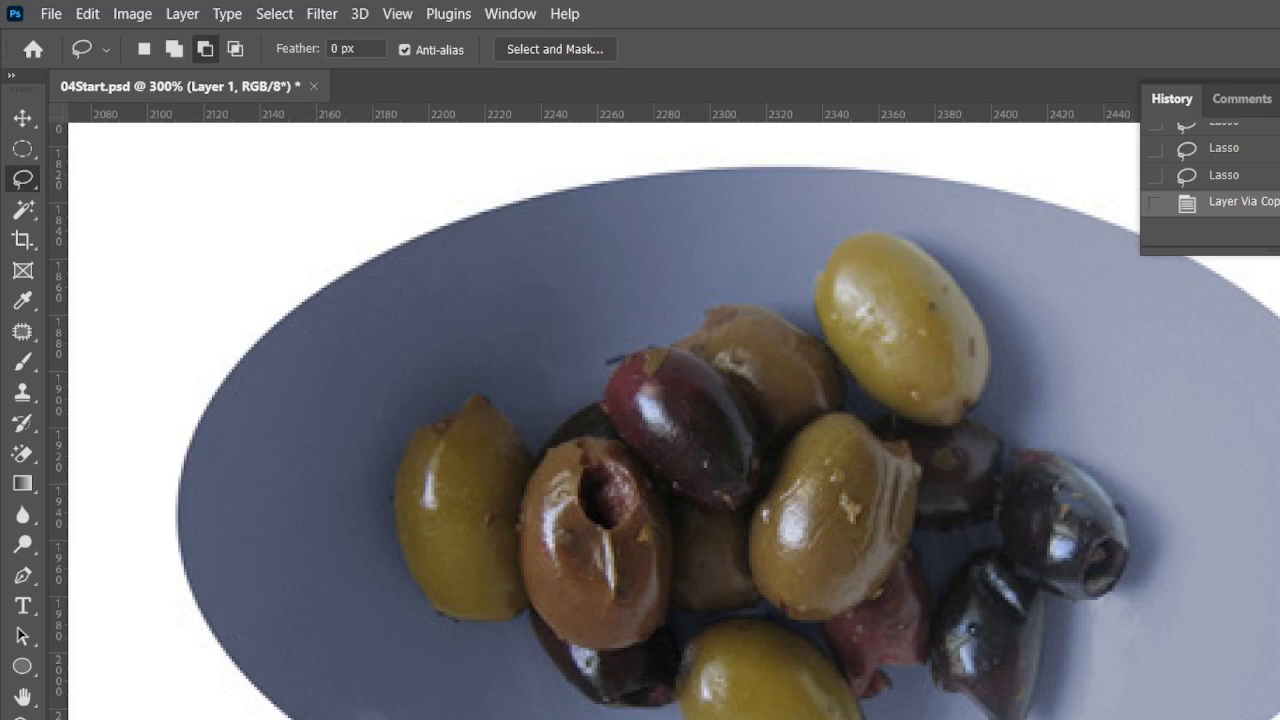
{"action": "key", "text": "Return"}
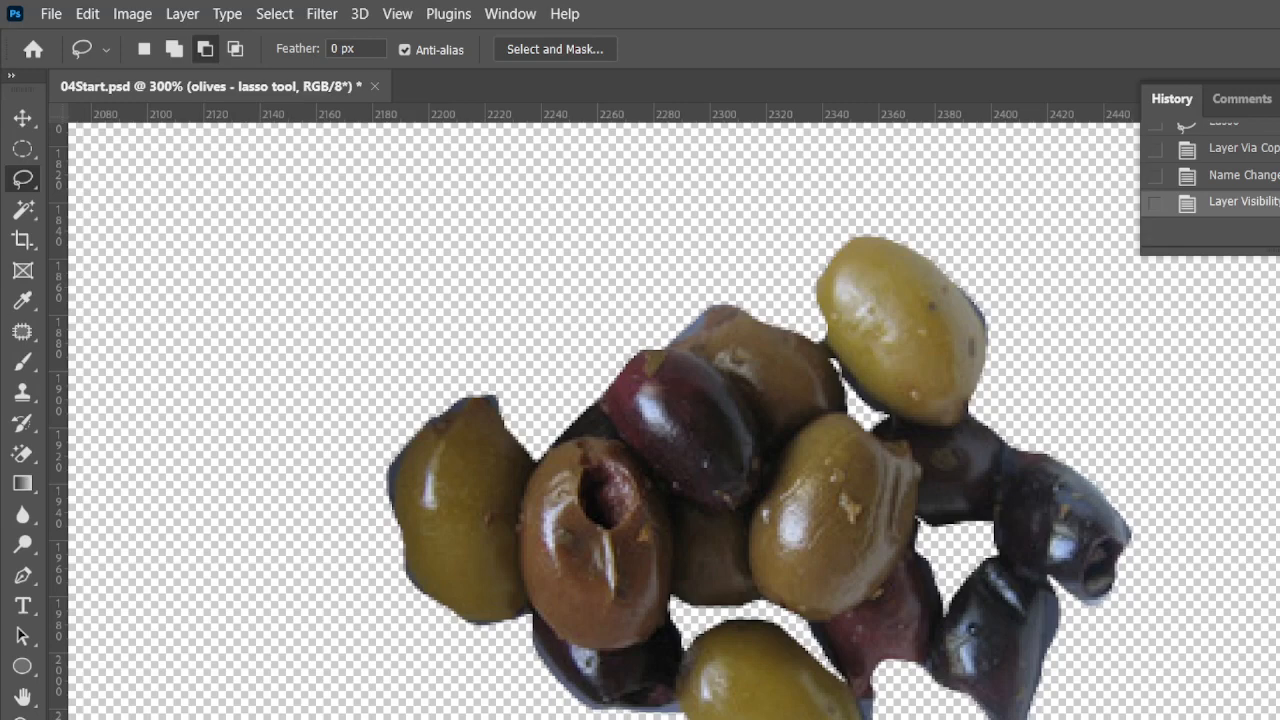
Show the hidden cutout layers, and set the Move tool's Auto-Select to Layer
{"action": "key", "text": "ctrl+0"}
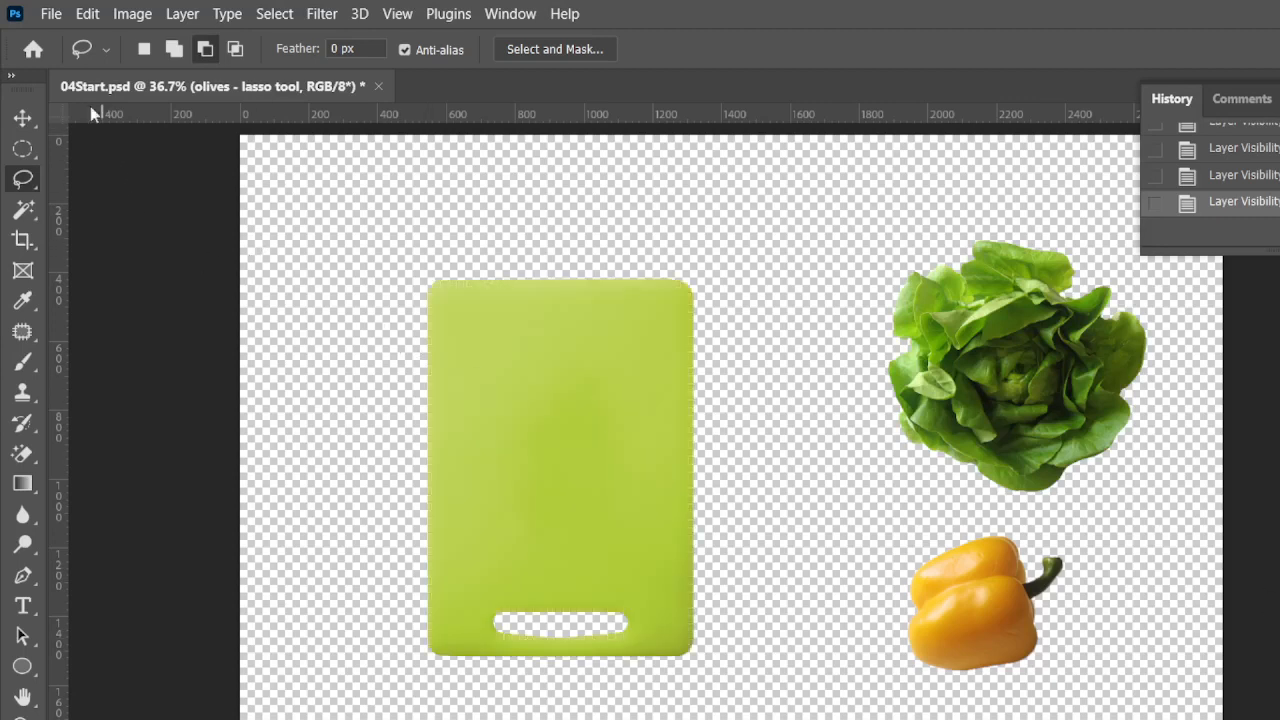
{"action": "left_click", "coordinate": [24, 120]}
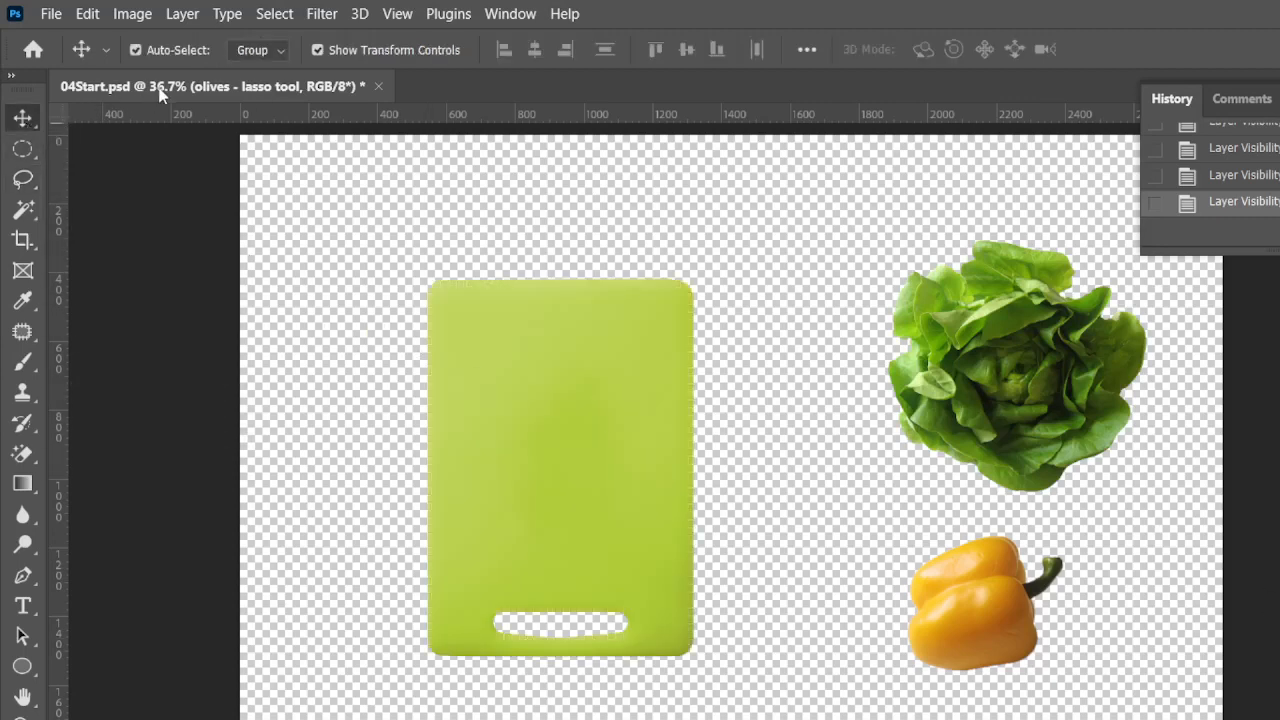
{"action": "left_click", "coordinate": [263, 52]}
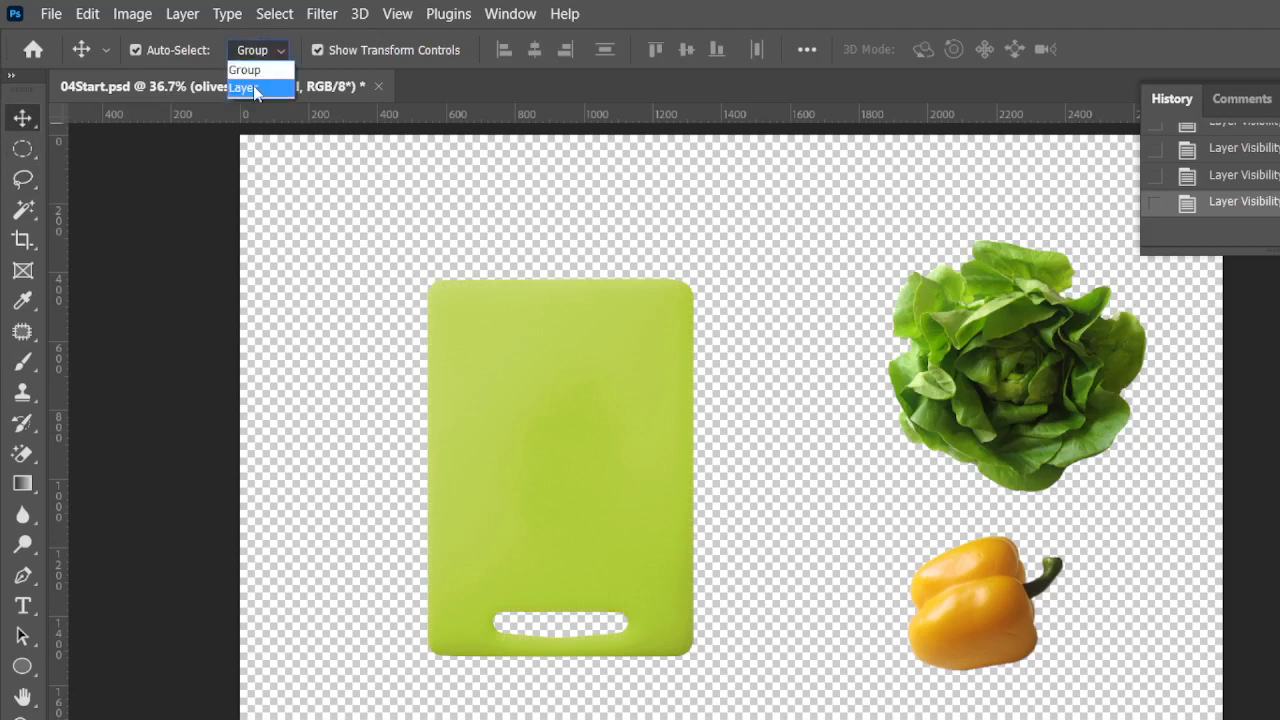
{"action": "left_click", "coordinate": [253, 86]}
Arrange the cutouts with the cutting board at upper left, lettuce above the carrot, and pepper above the label, tomato and olives
{"action": "left_click_drag", "start_coordinate": [588, 449], "coordinate": [477, 346]}
{"action": "left_click_drag", "start_coordinate": [931, 340], "coordinate": [695, 256]}
{"action": "left_click_drag", "start_coordinate": [997, 578], "coordinate": [1014, 277]}
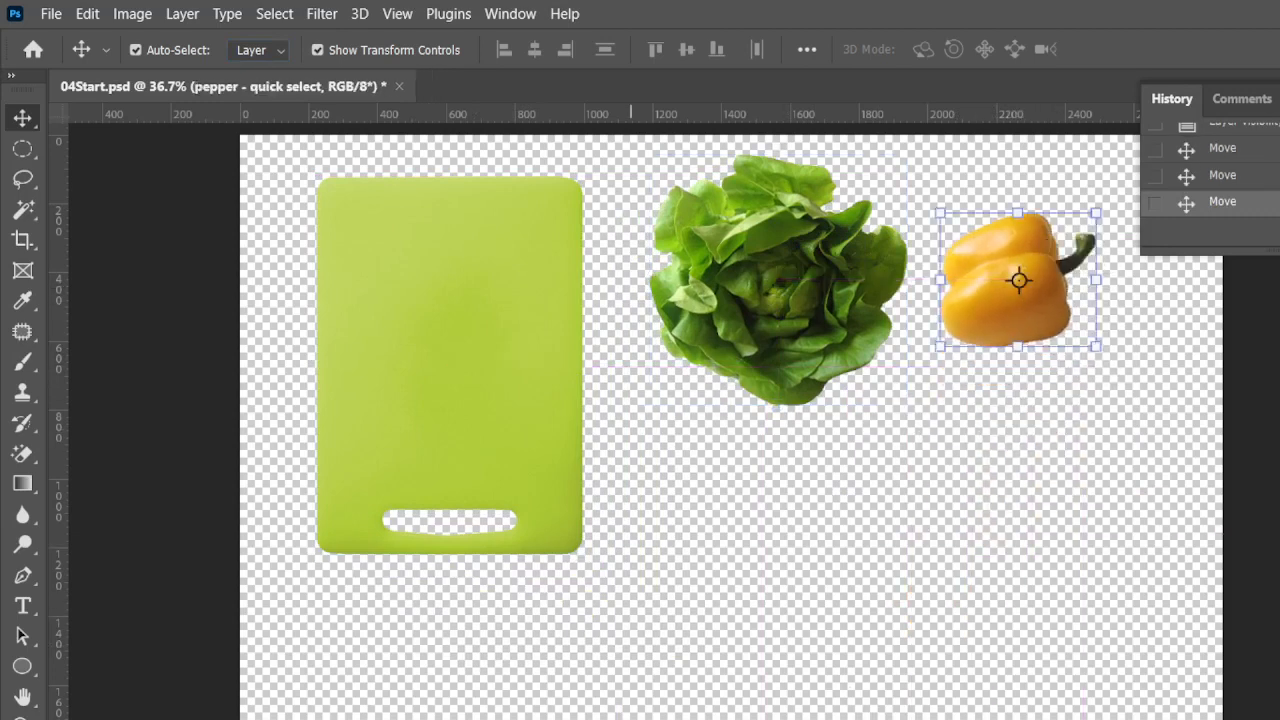
{"action": "left_click_drag", "start_coordinate": [1115, 719], "coordinate": [851, 419]}
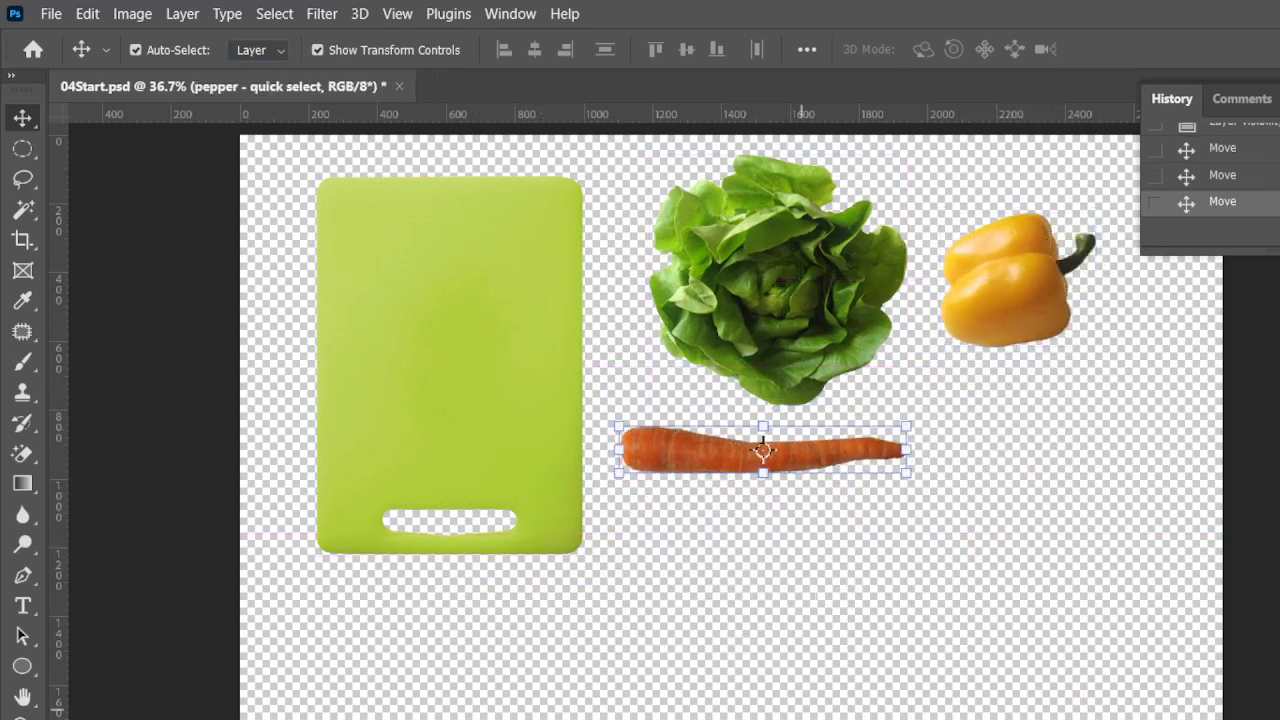
{"action": "left_click_drag", "start_coordinate": [900, 712], "coordinate": [963, 418]}
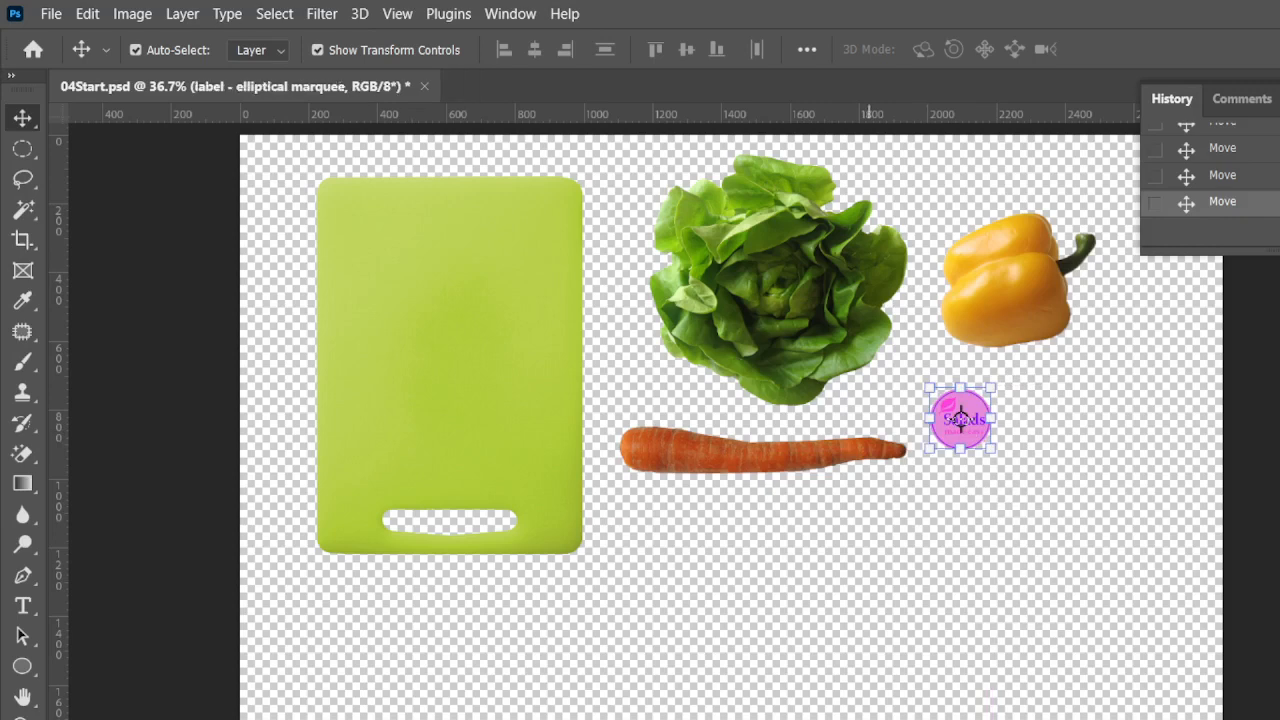
{"action": "left_click_drag", "start_coordinate": [1060, 712], "coordinate": [995, 516]}
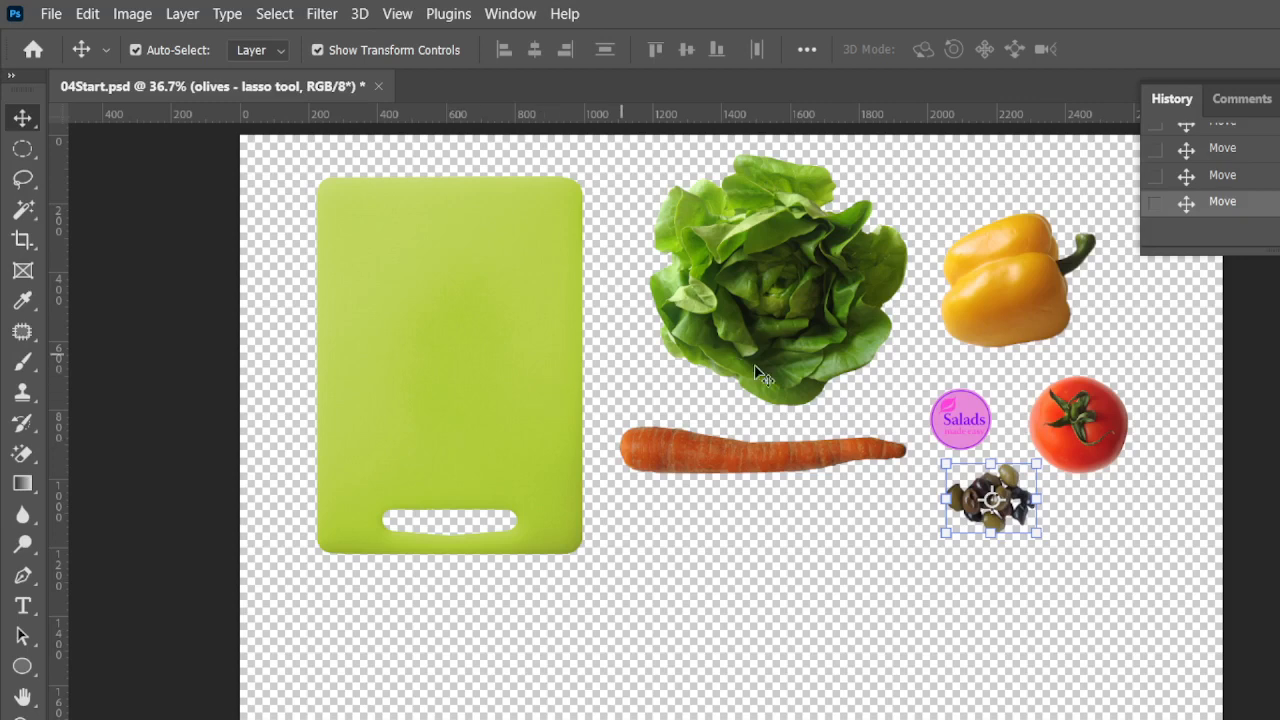
Rotate the yellow pepper about 90° counterclockwise so its stem points up, and place it below the carrot
{"action": "left_click", "coordinate": [995, 305]}
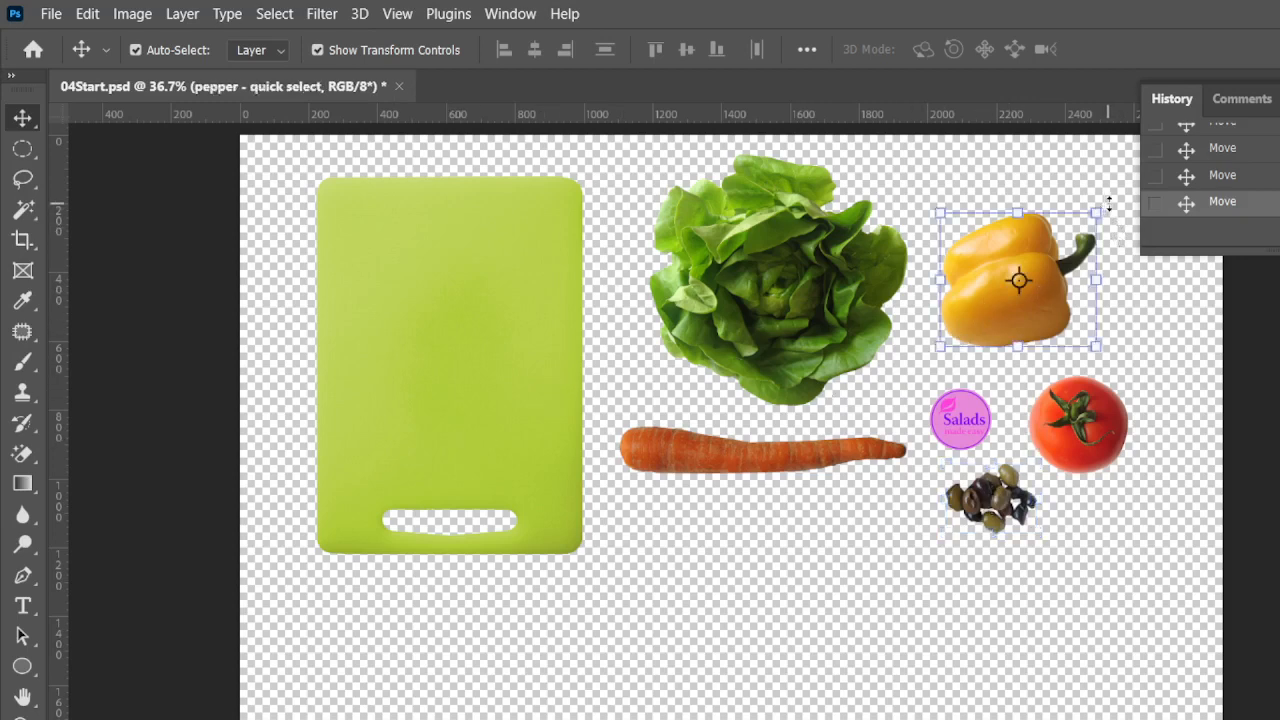
{"action": "left_click_drag", "start_coordinate": [1108, 202], "coordinate": [945, 218]}
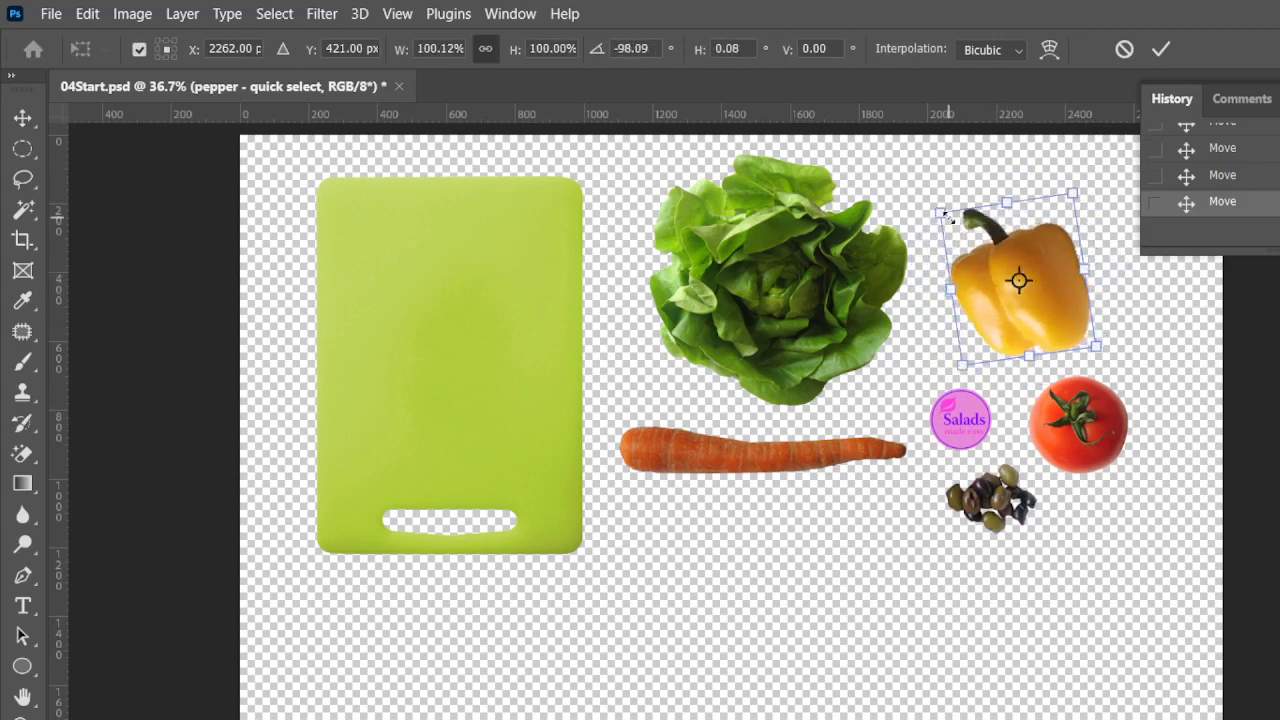
{"action": "left_click_drag", "start_coordinate": [1012, 290], "coordinate": [681, 637]}
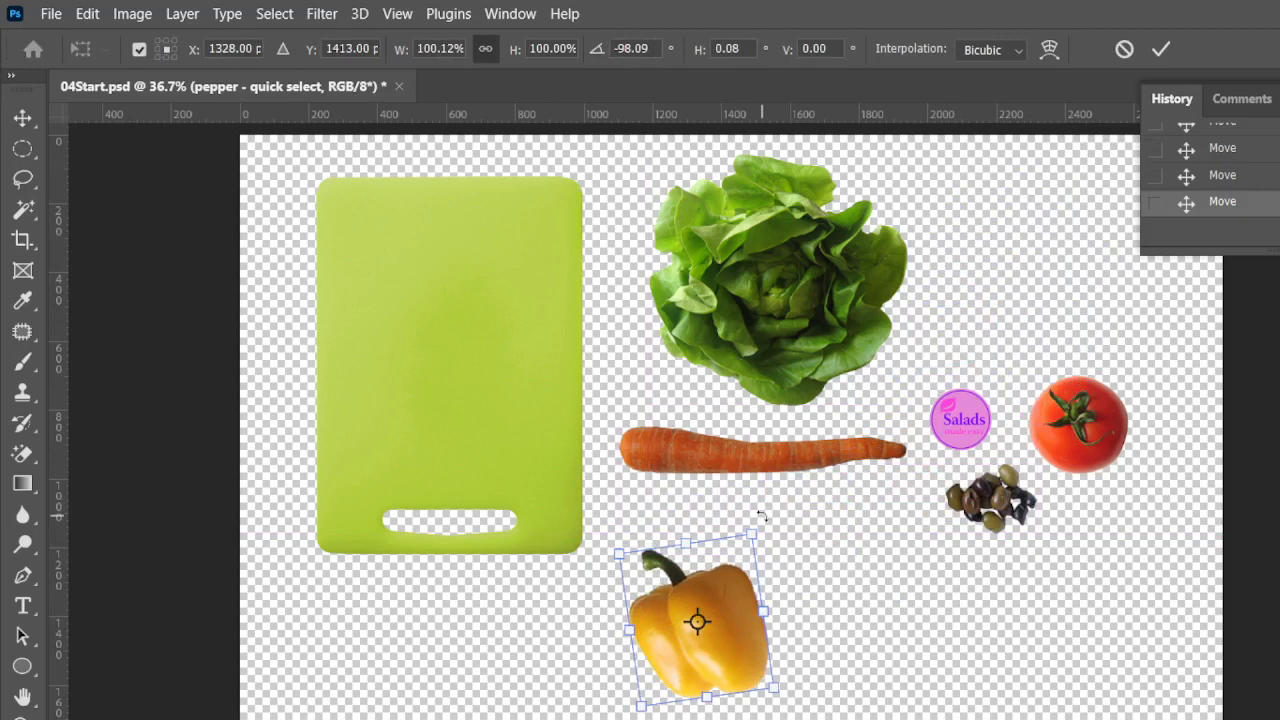
{"action": "left_click_drag", "start_coordinate": [762, 514], "coordinate": [805, 582]}
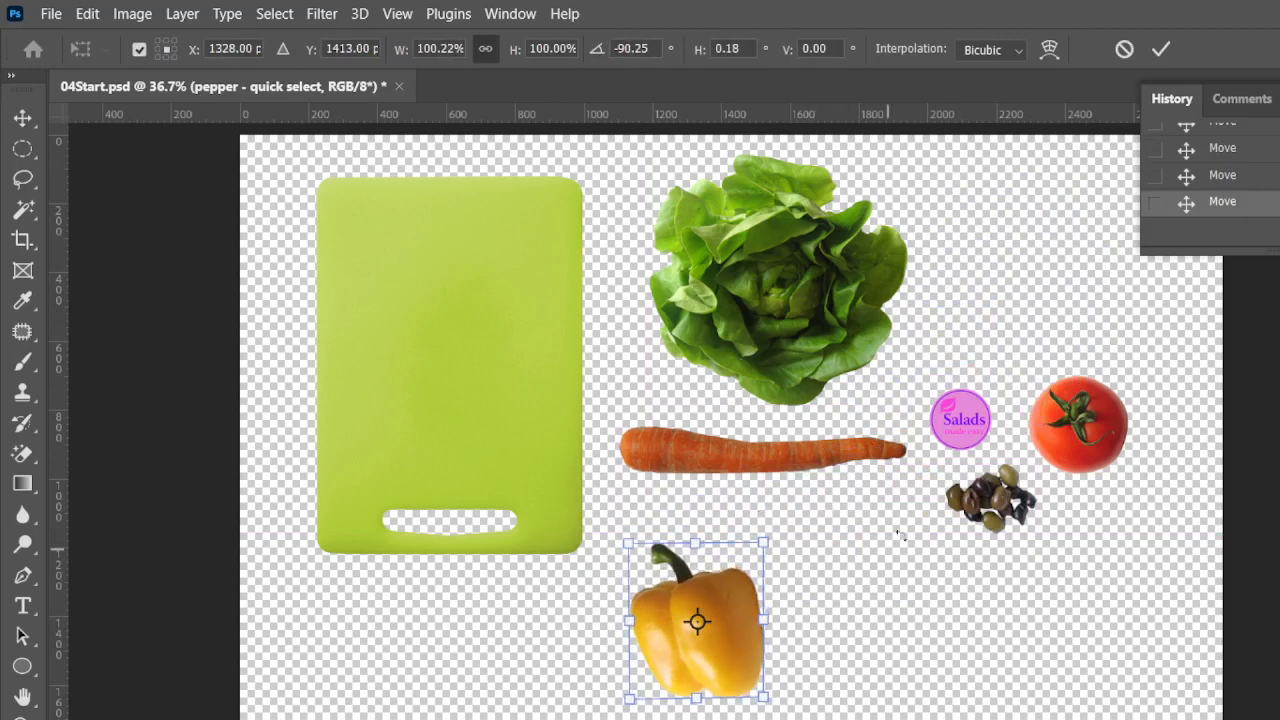
{"action": "left_click", "coordinate": [1160, 49]}
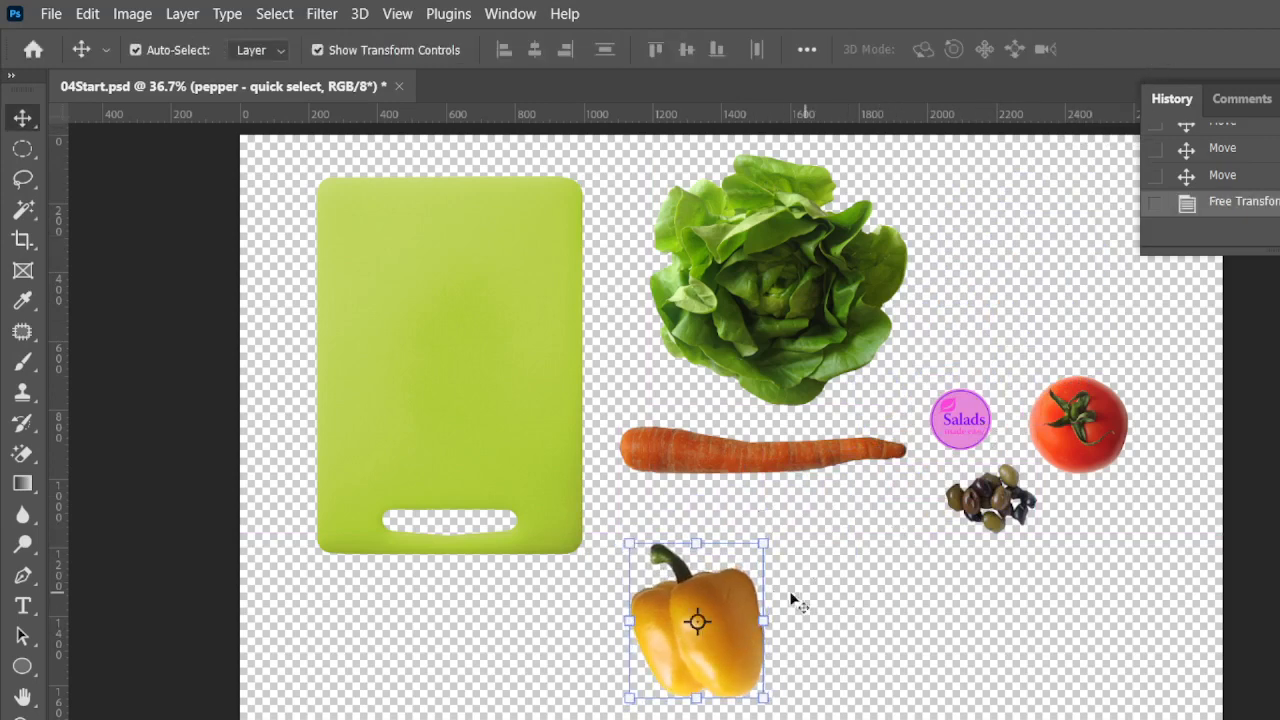
Move the yellow pepper down toward the area below the cutting board's right edge, and rotate it about 31° clockwise
{"action": "left_click_drag", "start_coordinate": [736, 603], "coordinate": [582, 716]}
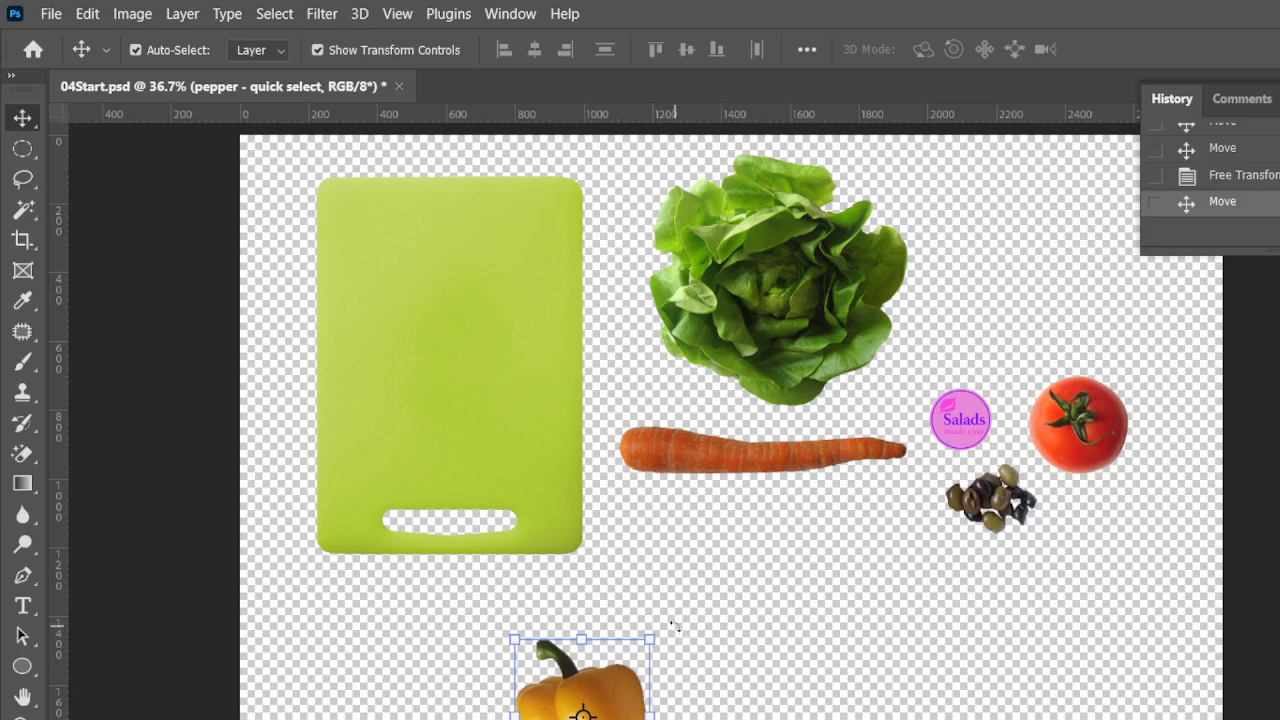
{"action": "left_click_drag", "start_coordinate": [667, 630], "coordinate": [686, 658]}
{"action": "left_click_drag", "start_coordinate": [641, 714], "coordinate": [712, 650]}
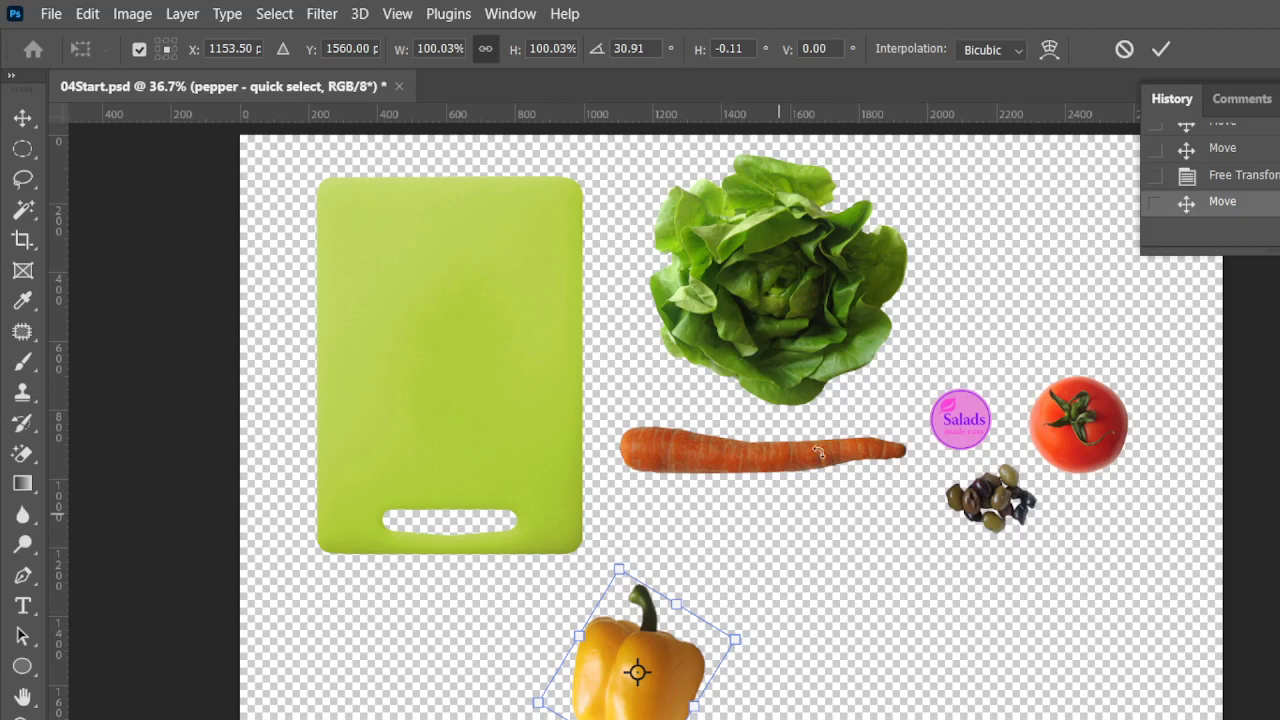
{"action": "left_click", "coordinate": [1160, 50]}
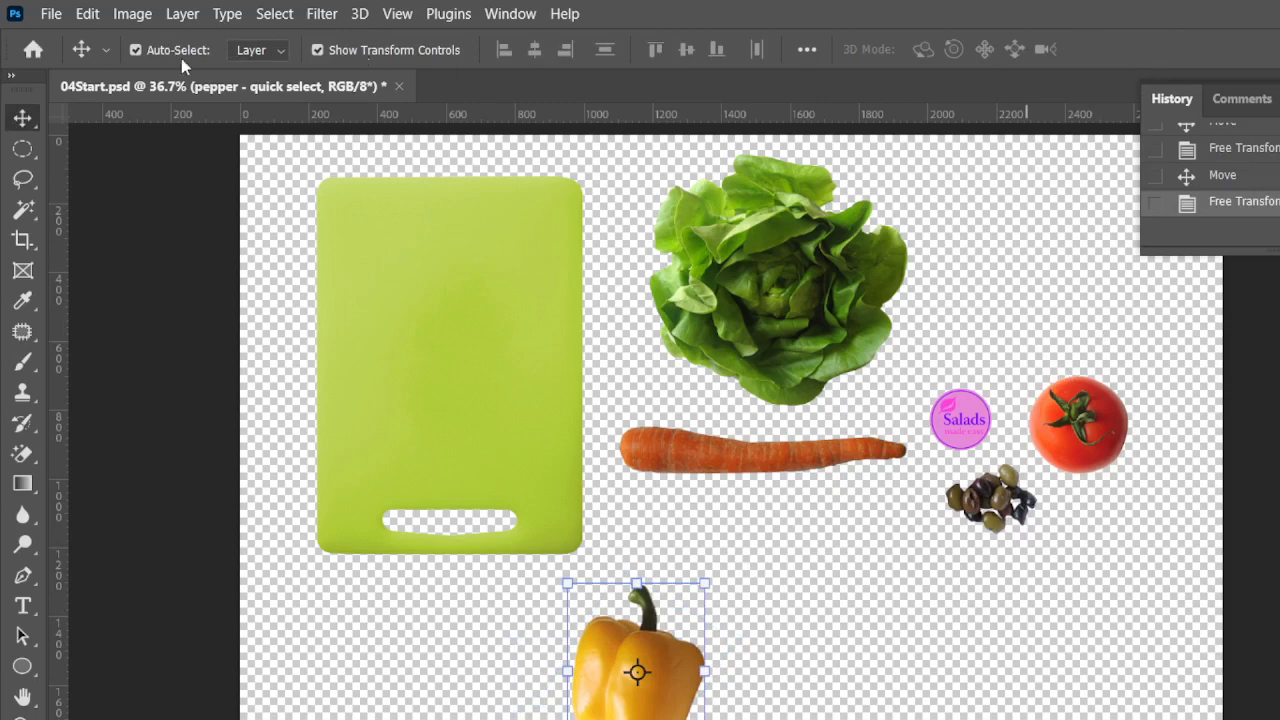